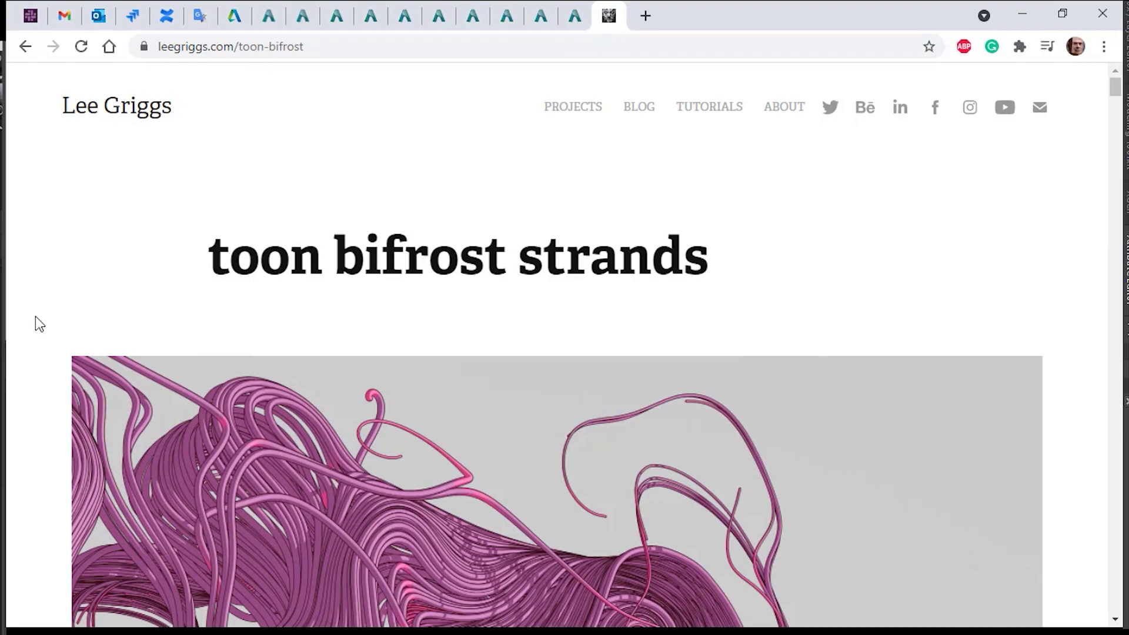
Scroll through the toon bifrost strands article's gallery of pink strand renders
{"action": "scroll", "coordinate": [35, 318], "scroll_direction": "down", "scroll_amount": 5}
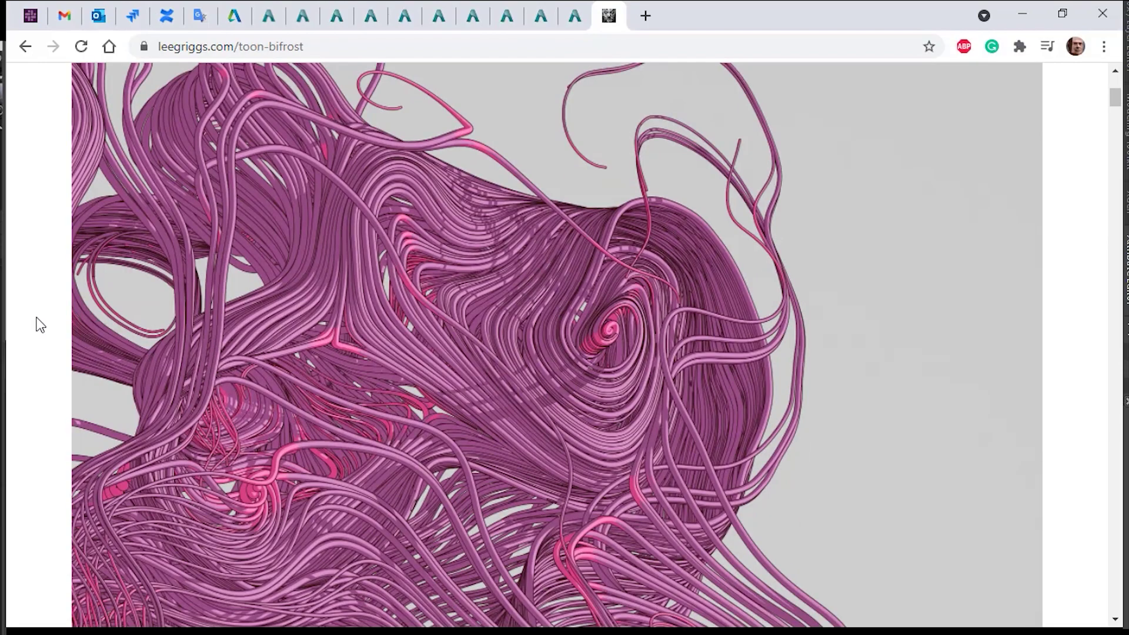
{"action": "scroll", "coordinate": [39, 325], "scroll_direction": "down", "scroll_amount": 10}
{"action": "scroll", "coordinate": [40, 325], "scroll_direction": "down", "scroll_amount": 4}
{"action": "scroll", "coordinate": [40, 325], "scroll_direction": "down", "scroll_amount": 9}
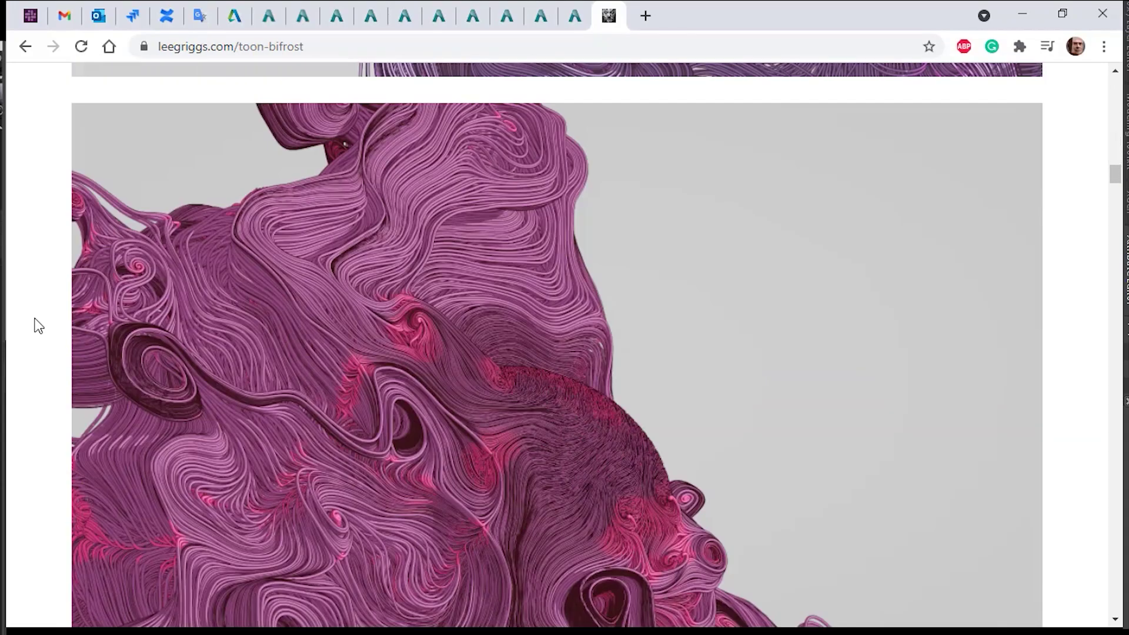
{"action": "scroll", "coordinate": [39, 325], "scroll_direction": "down", "scroll_amount": 17}
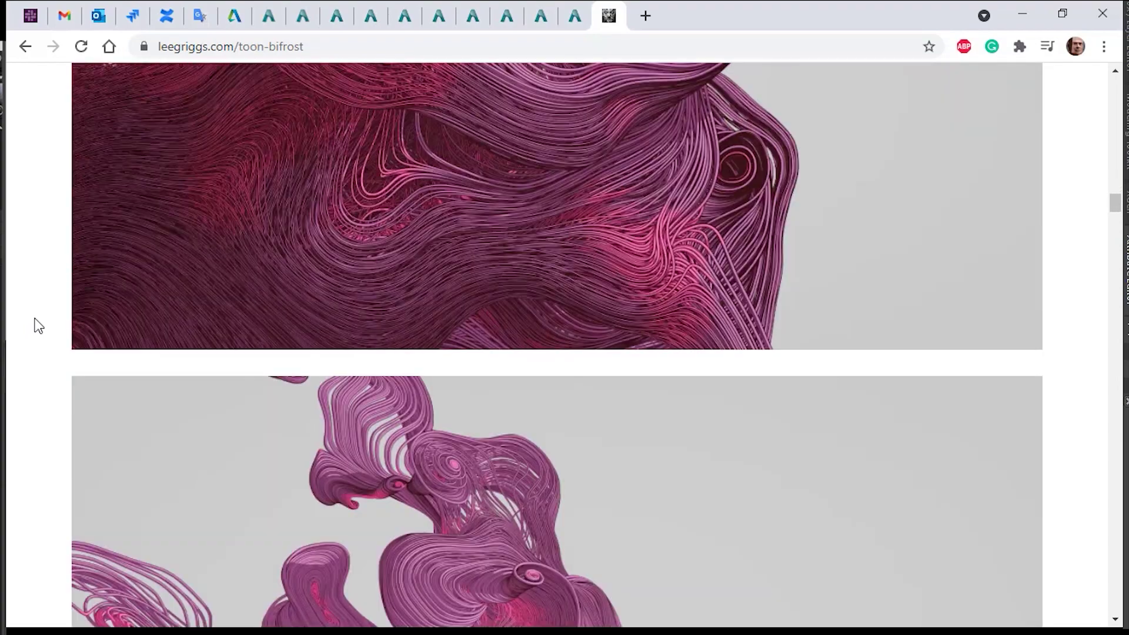
{"action": "scroll", "coordinate": [39, 325], "scroll_direction": "up", "scroll_amount": 2}
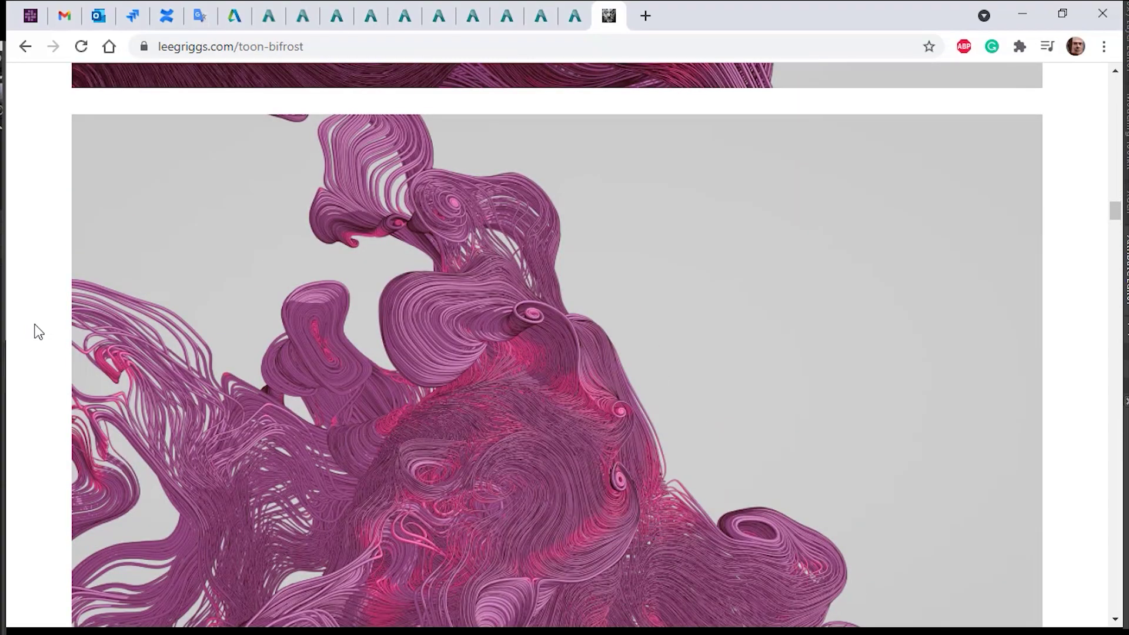
Open a strand image in its own tab, view it at 100%, then close that tab
{"action": "left_click", "coordinate": [468, 307]}
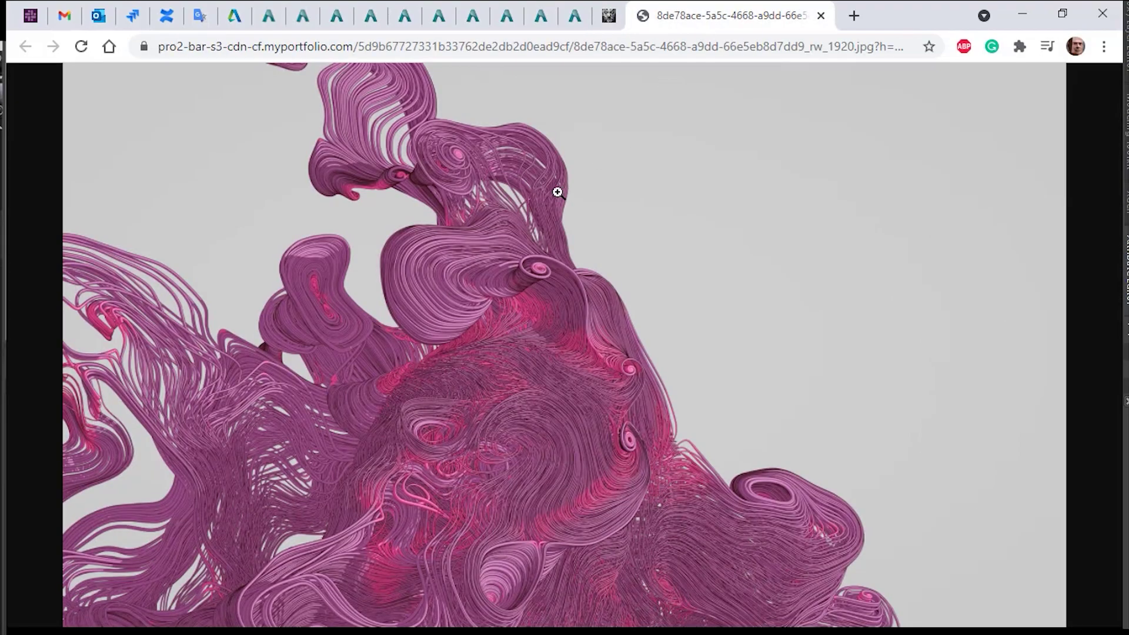
{"action": "left_click", "coordinate": [533, 247]}
{"action": "scroll", "coordinate": [532, 247], "scroll_direction": "down", "scroll_amount": 4}
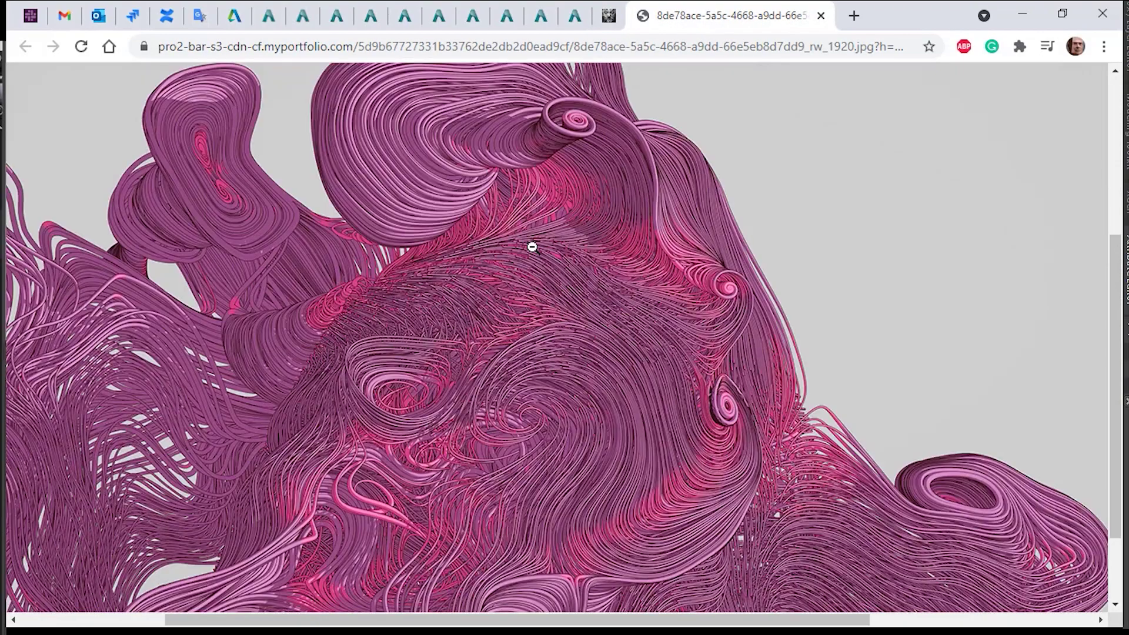
{"action": "scroll", "coordinate": [532, 247], "scroll_direction": "up", "scroll_amount": 3}
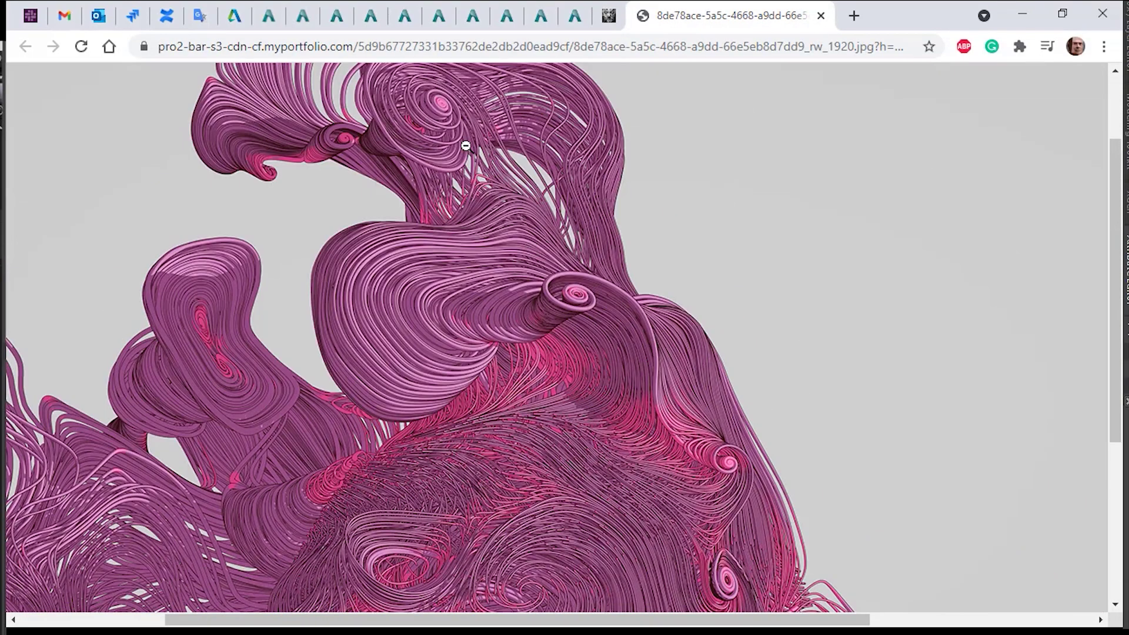
{"action": "left_click", "coordinate": [561, 300]}
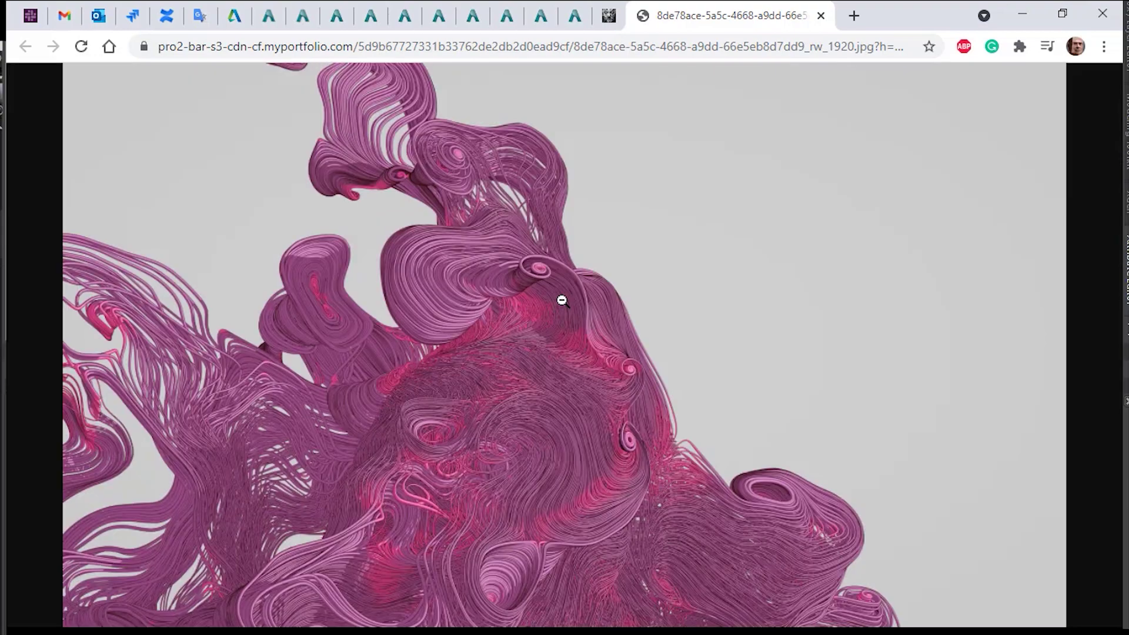
{"action": "key", "text": "ctrl+w"}
Scroll further down the article through the large pink swirling strand renders
{"action": "scroll", "coordinate": [564, 304], "scroll_direction": "down", "scroll_amount": 10}
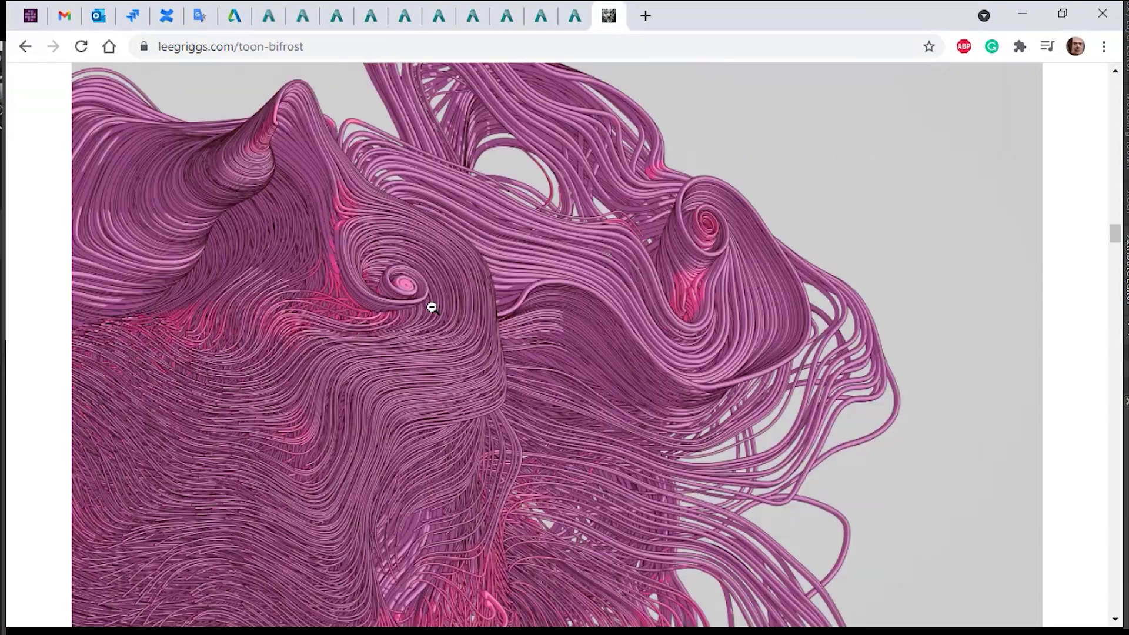
{"action": "scroll", "coordinate": [432, 306], "scroll_direction": "down", "scroll_amount": 12}
{"action": "scroll", "coordinate": [432, 305], "scroll_direction": "down", "scroll_amount": 3}
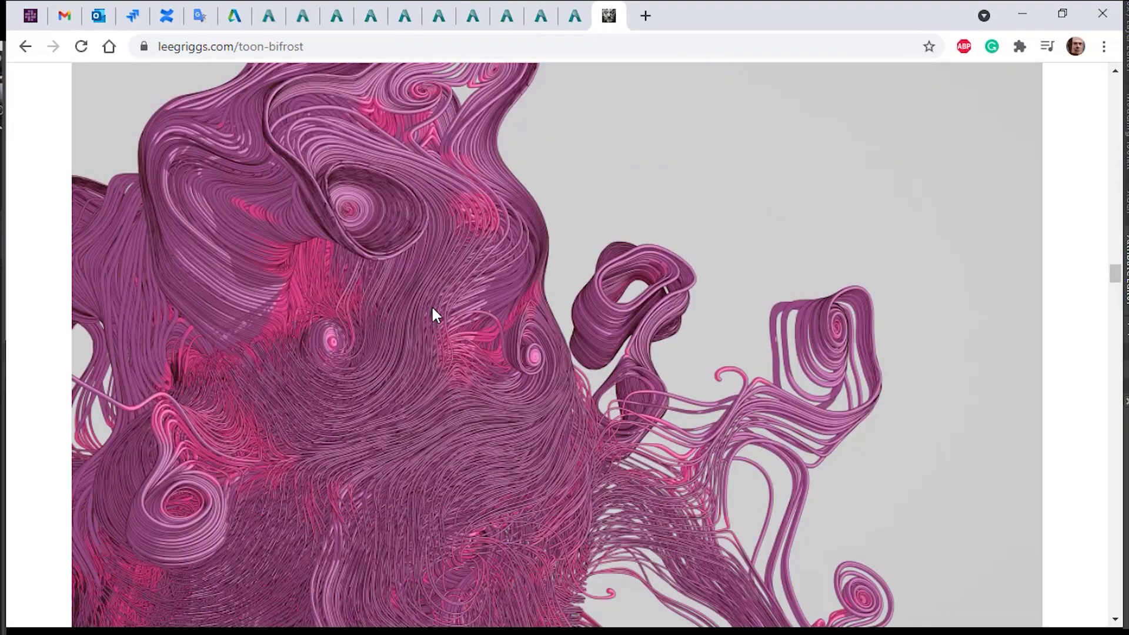
{"action": "scroll", "coordinate": [432, 304], "scroll_direction": "down", "scroll_amount": 5}
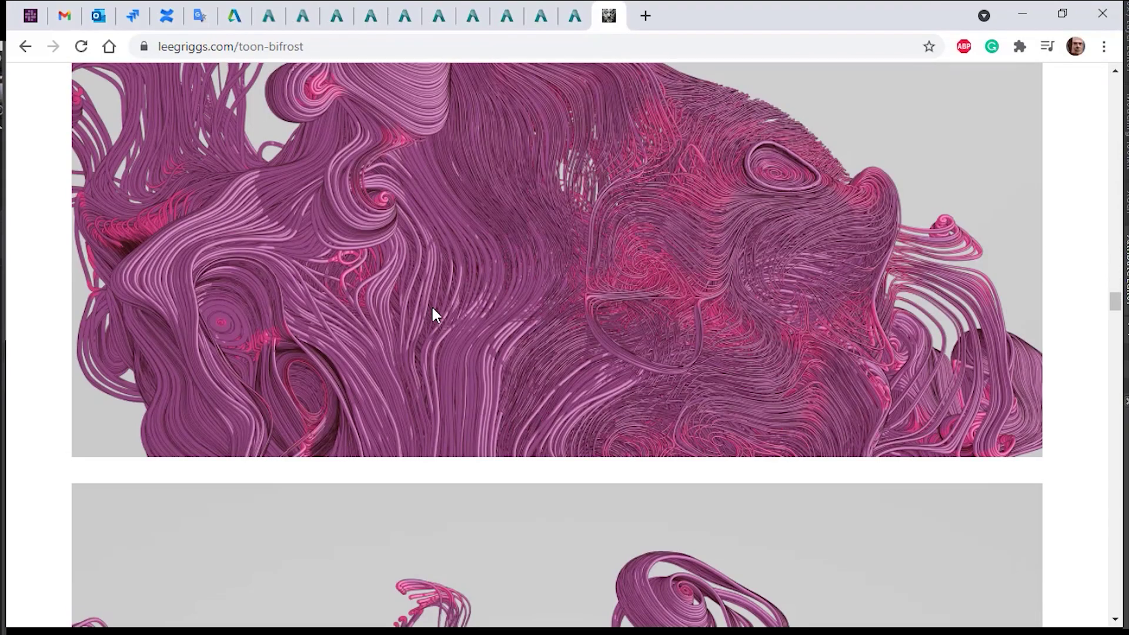
{"action": "scroll", "coordinate": [431, 304], "scroll_direction": "up", "scroll_amount": 3}
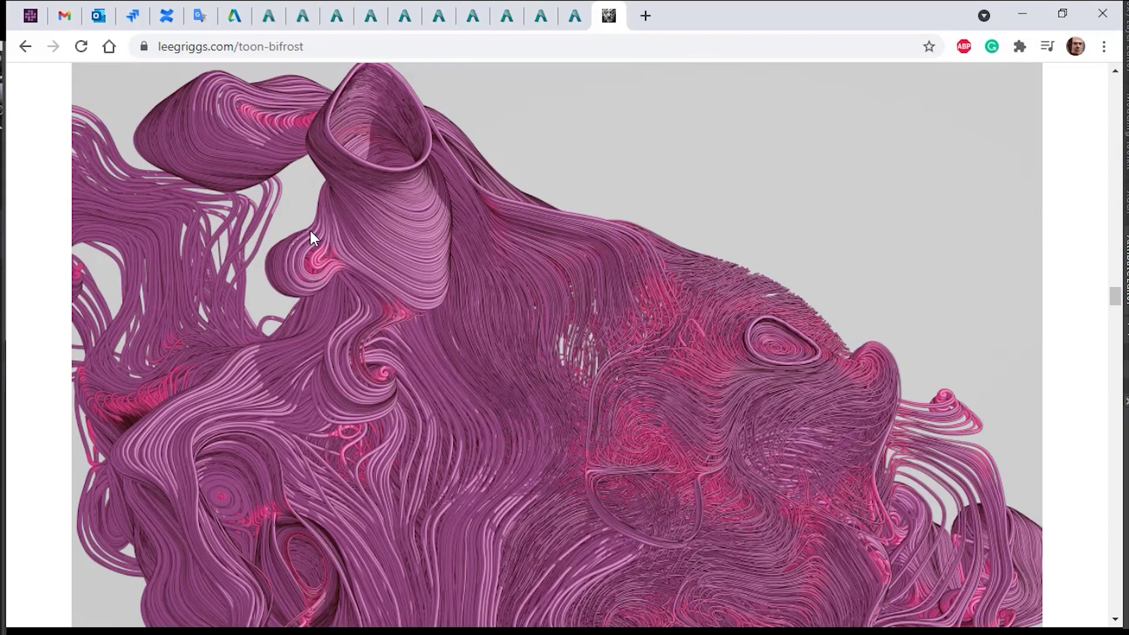
{"action": "scroll", "coordinate": [481, 324], "scroll_direction": "down", "scroll_amount": 10}
{"action": "scroll", "coordinate": [481, 324], "scroll_direction": "down", "scroll_amount": 10}
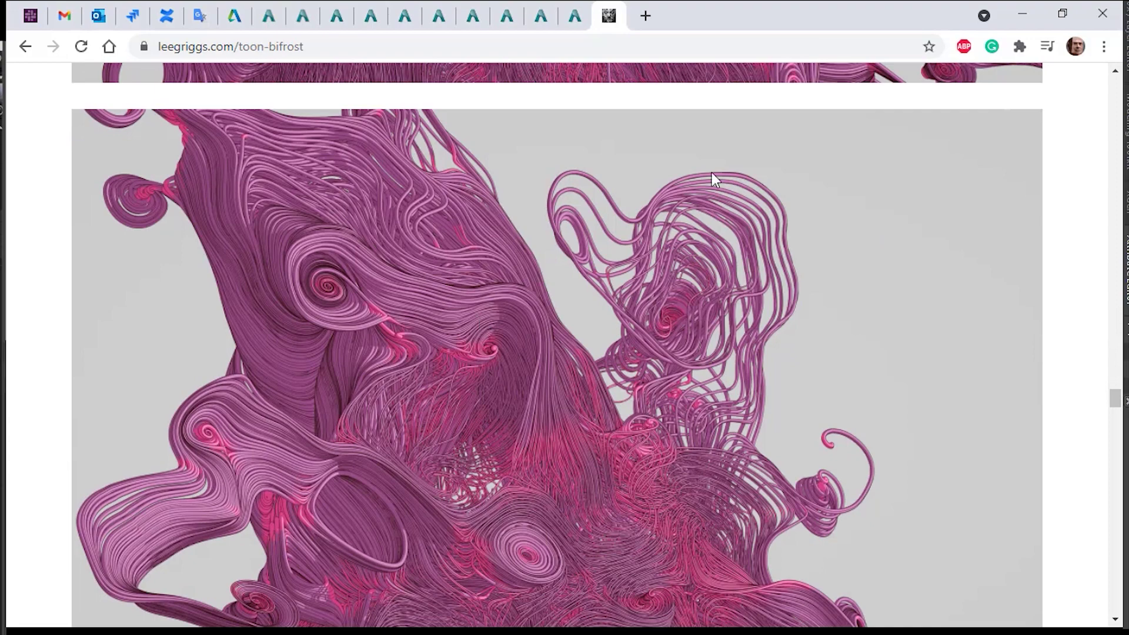
Go to arnoldrenderer.com in a new tab and reach the Arnold downloads page
{"action": "key", "text": "ctrl+t"}
{"action": "type", "text": "arnoldrenderer.com"}
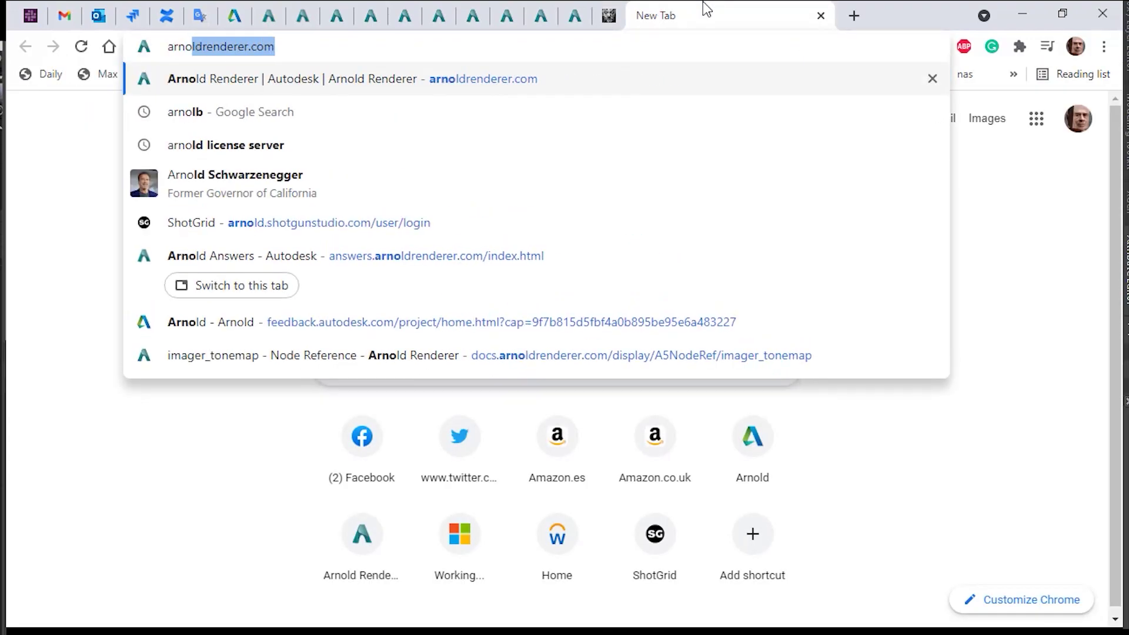
{"action": "key", "text": "Return"}
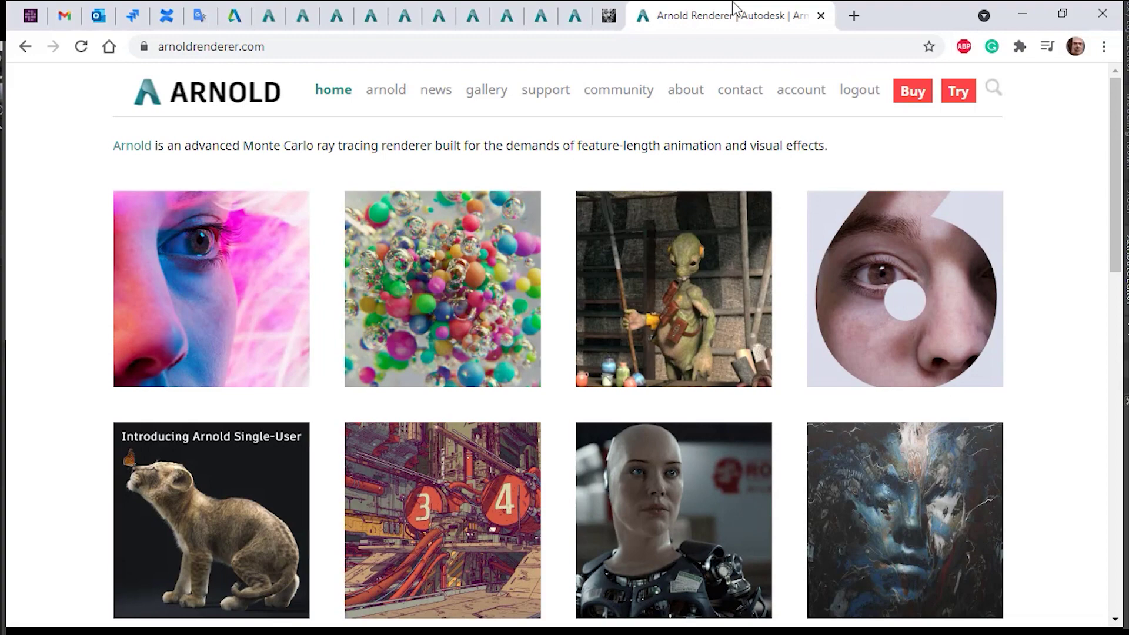
{"action": "left_click", "coordinate": [393, 94]}
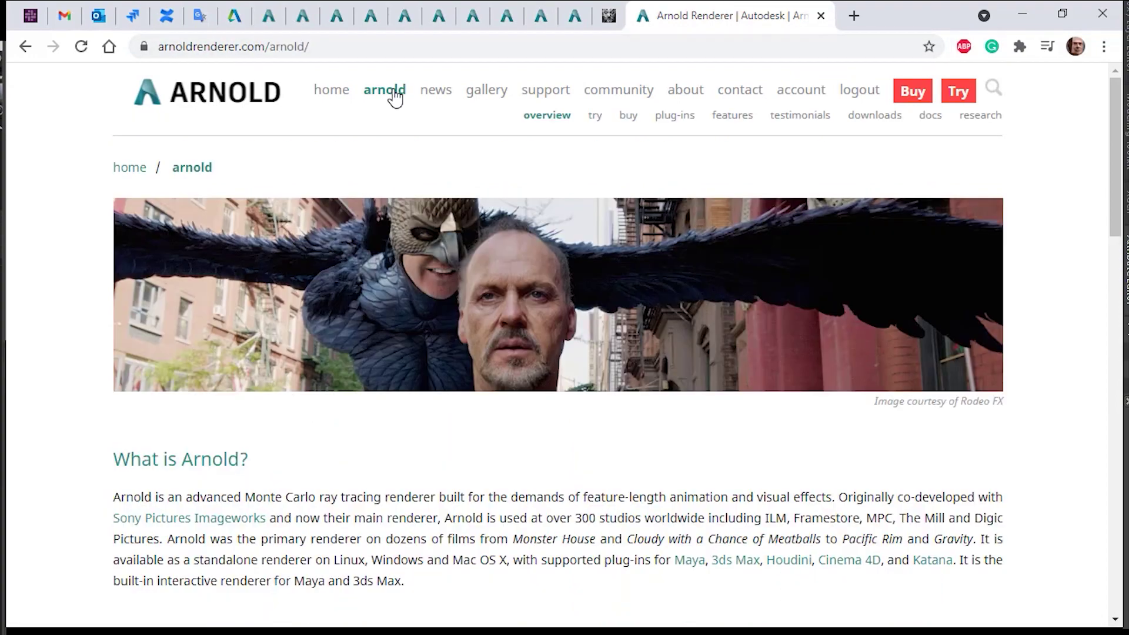
{"action": "left_click", "coordinate": [875, 122]}
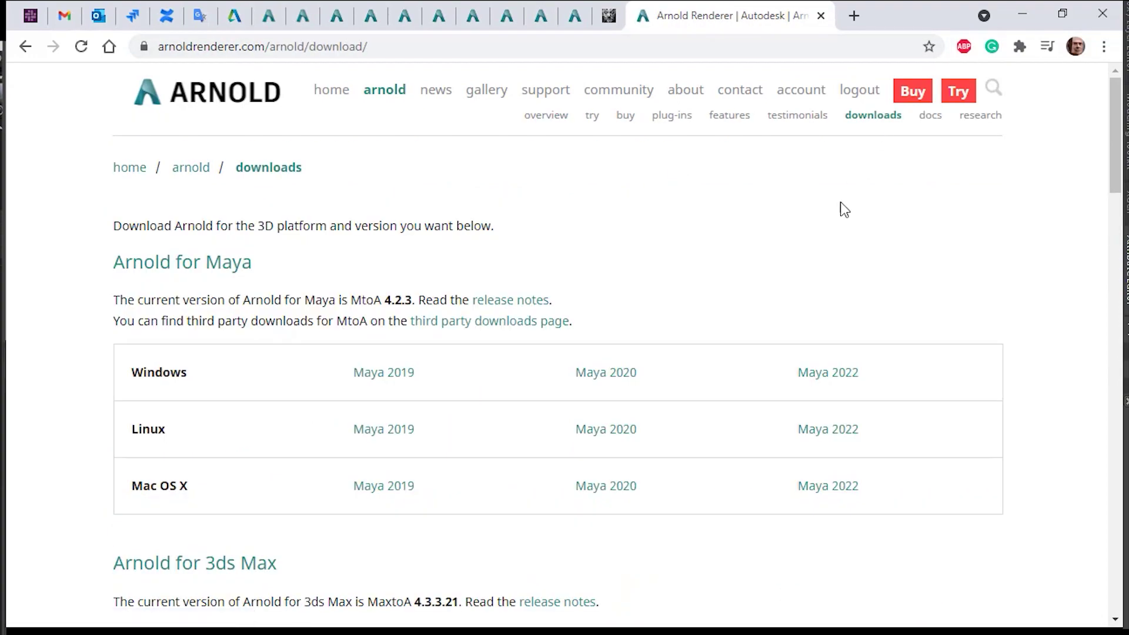
Open the MtoA 4.2.3 release notes in a new tab and switch to it
{"action": "left_click_drag", "start_coordinate": [338, 302], "coordinate": [414, 301]}
{"action": "left_click", "coordinate": [851, 271]}
{"action": "right_click", "coordinate": [509, 308]}
{"action": "left_click", "coordinate": [524, 317]}
{"action": "left_click", "coordinate": [829, 13]}
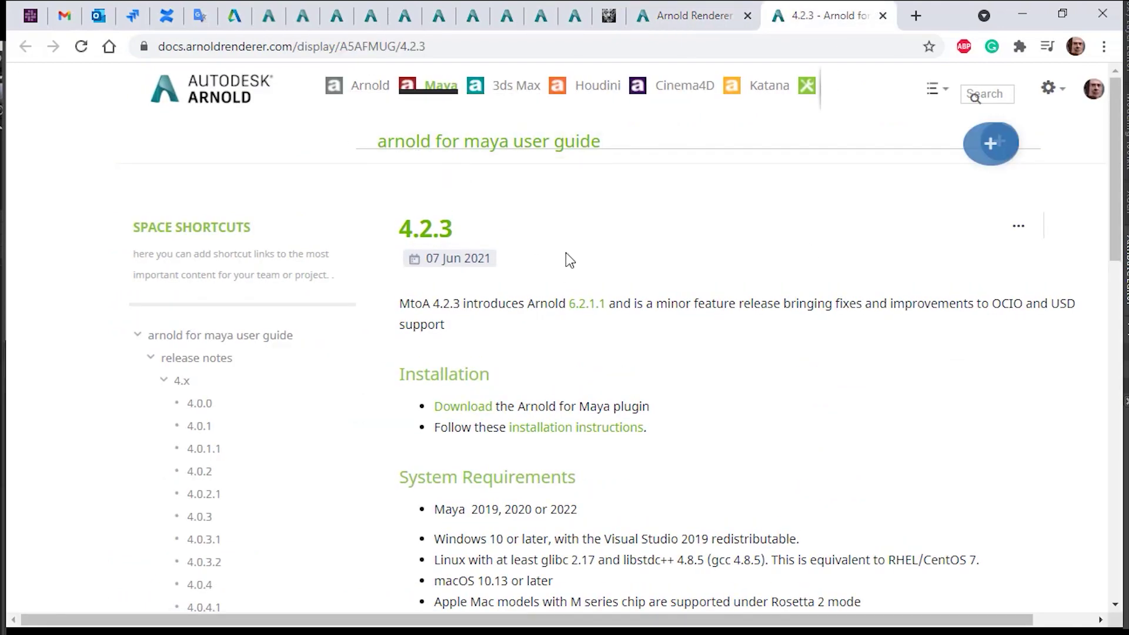
Open the MtoA 4.2.2 release notes and highlight the performance optimizations sentence
{"action": "scroll", "coordinate": [713, 260], "scroll_direction": "down", "scroll_amount": 4}
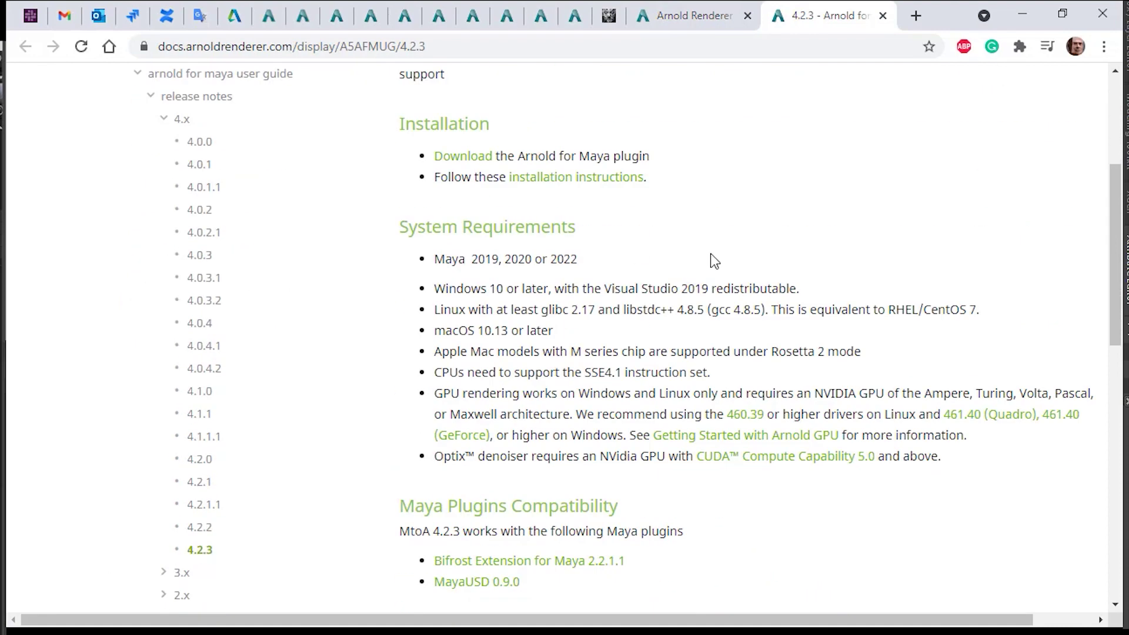
{"action": "left_click", "coordinate": [222, 535]}
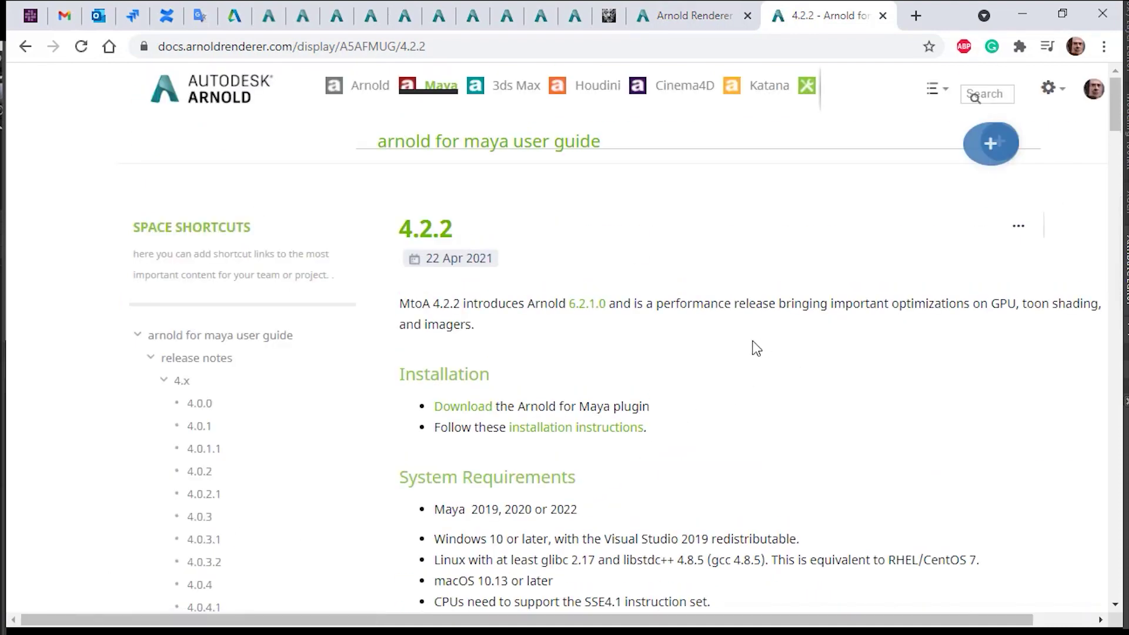
{"action": "scroll", "coordinate": [797, 340], "scroll_direction": "right", "scroll_amount": 2}
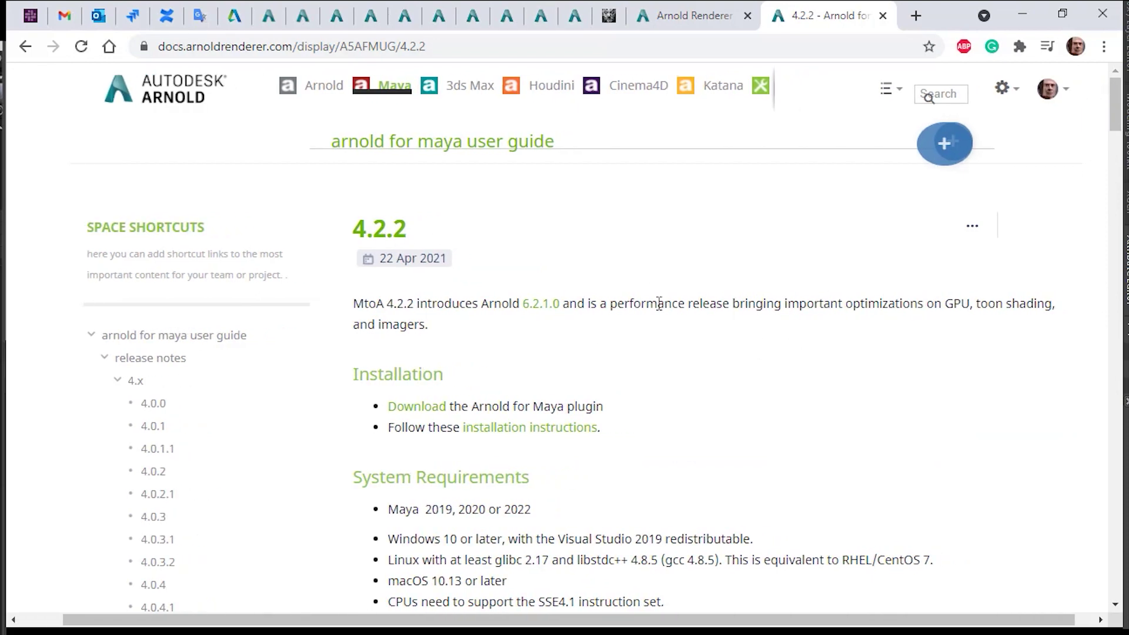
{"action": "left_click_drag", "start_coordinate": [687, 305], "coordinate": [883, 305]}
{"action": "left_click", "coordinate": [786, 306]}
In Enhancements, highlight the toon shader optimization and its 4x speedup claim
{"action": "left_click_drag", "start_coordinate": [1022, 302], "coordinate": [960, 303]}
{"action": "left_click", "coordinate": [1038, 378]}
{"action": "scroll", "coordinate": [1037, 377], "scroll_direction": "down", "scroll_amount": 6}
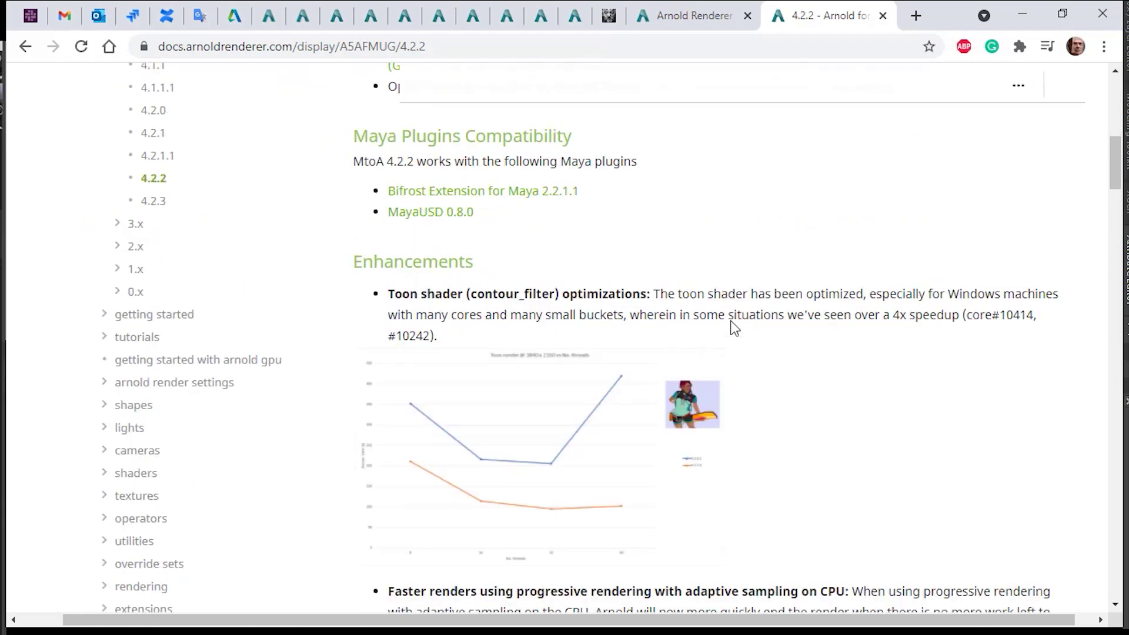
{"action": "left_click_drag", "start_coordinate": [705, 294], "coordinate": [1062, 324]}
{"action": "left_click", "coordinate": [869, 315]}
{"action": "left_click_drag", "start_coordinate": [671, 312], "coordinate": [900, 315]}
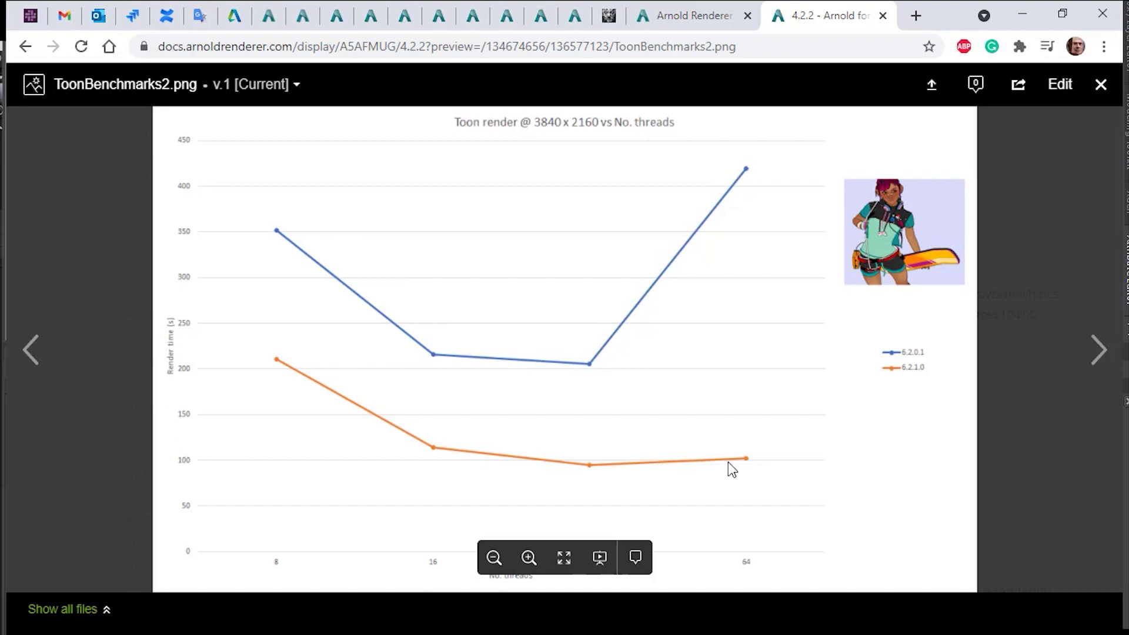
Close the benchmark image, find mtoa in Maya's Plug-in Manager, and confirm Arnold Renderer is selected
{"action": "left_click", "coordinate": [1008, 317]}
{"action": "key", "text": "alt+Tab"}
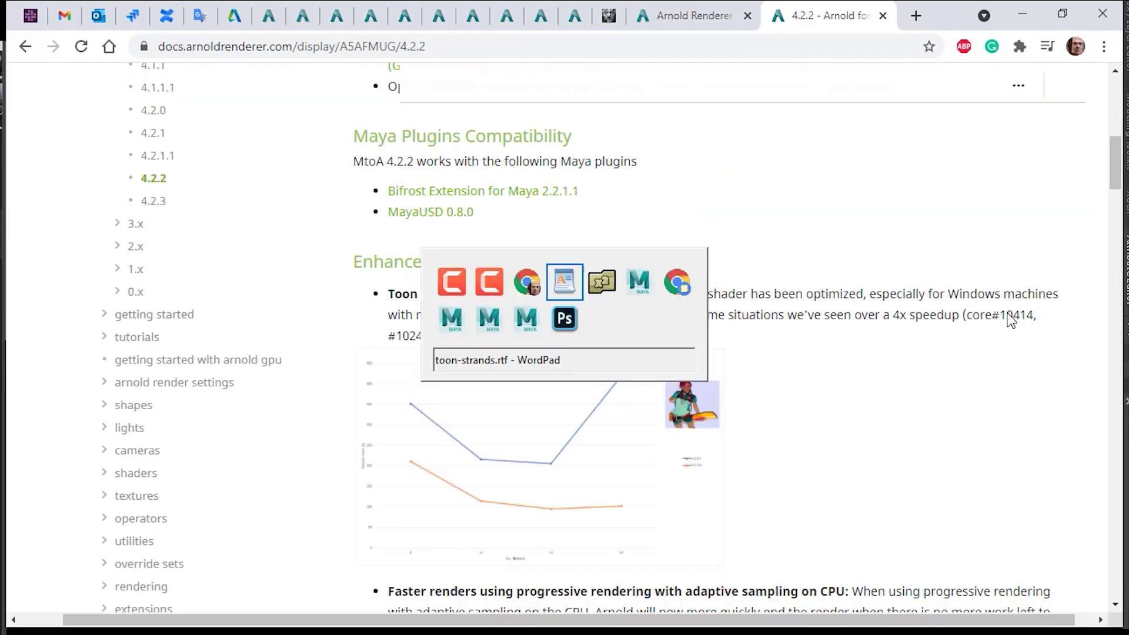
{"action": "key", "text": "alt+Tab"}
{"action": "key", "text": "alt+Tab"}
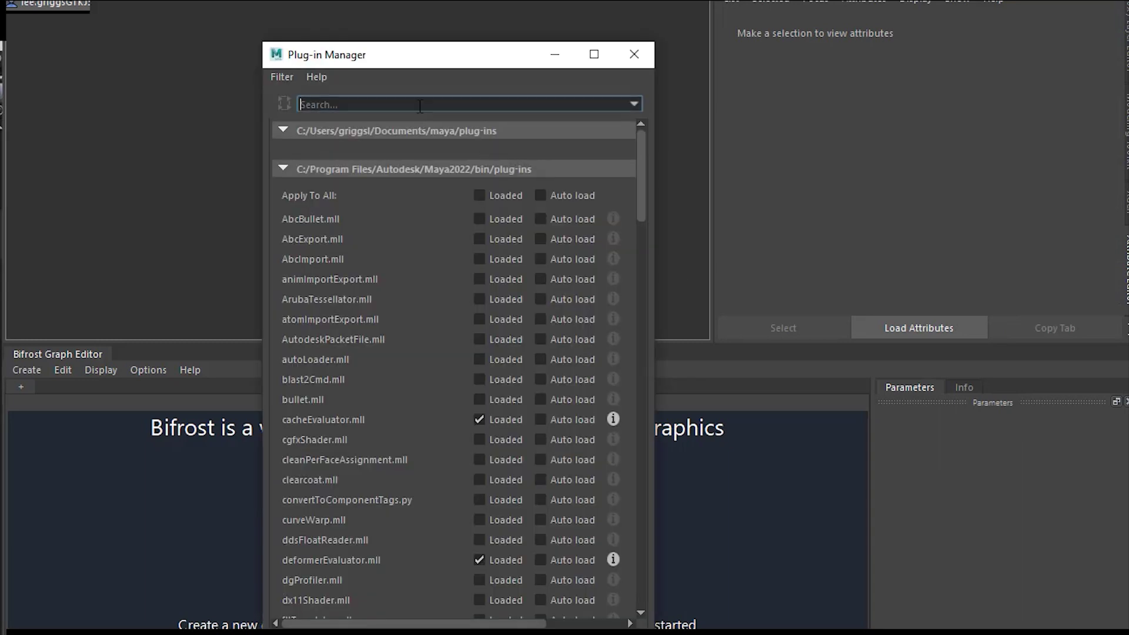
{"action": "type", "text": "mtoa"}
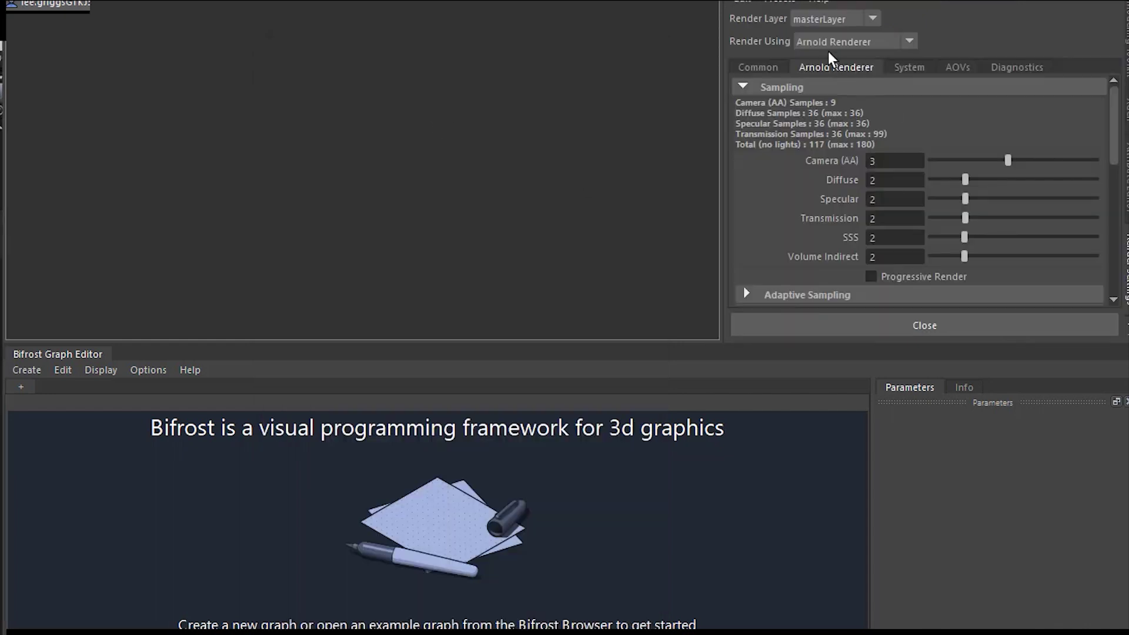
{"action": "left_click", "coordinate": [832, 42]}
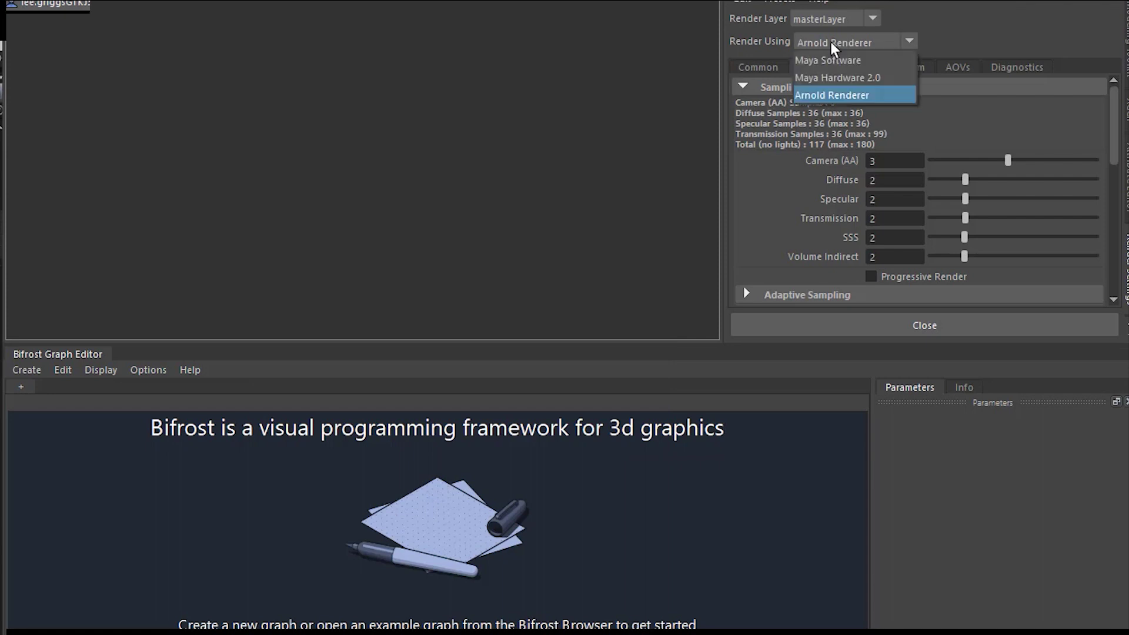
{"action": "left_click", "coordinate": [628, 197]}
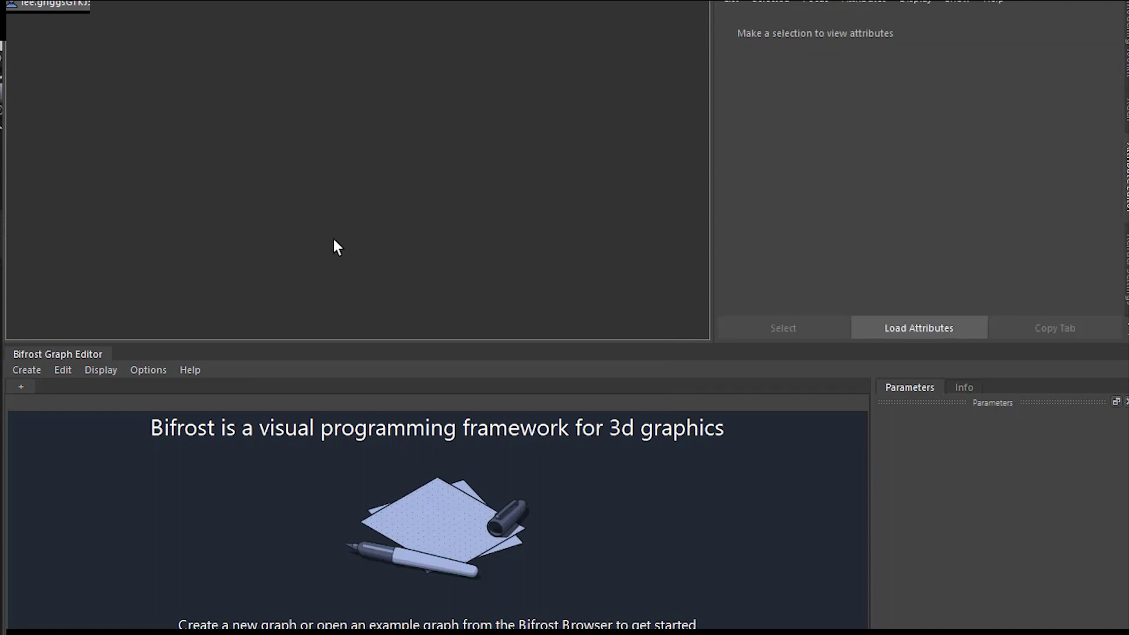
Open the Bifrost Browser from the hotbox, filter to Fields, and select flat_hurricane_noise
{"action": "key", "text": "space"}
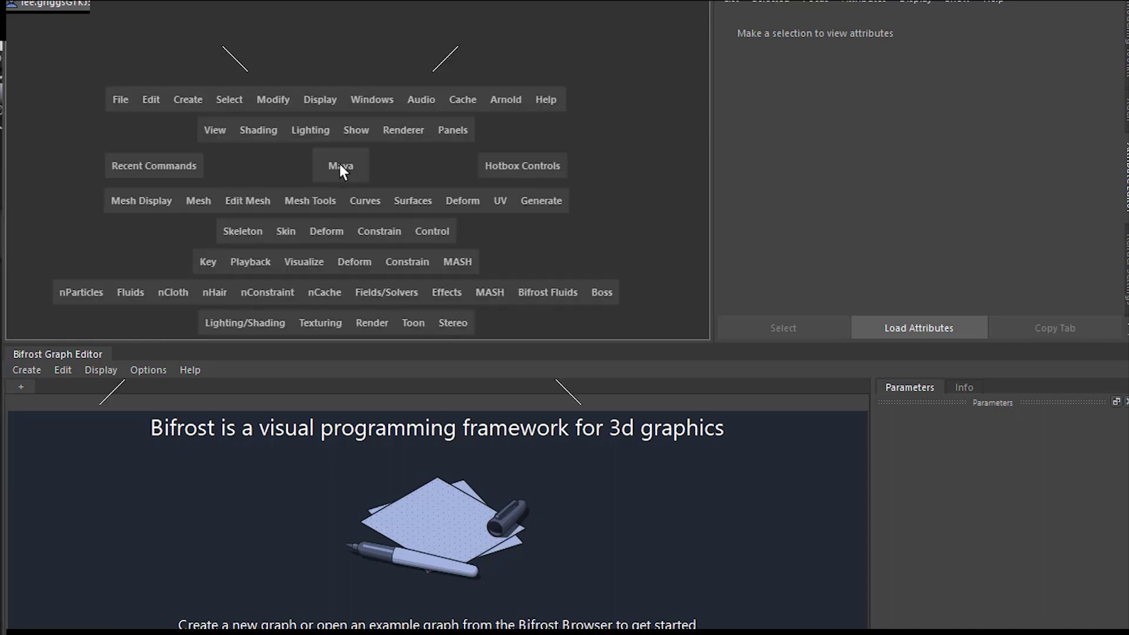
{"action": "left_click", "coordinate": [382, 101]}
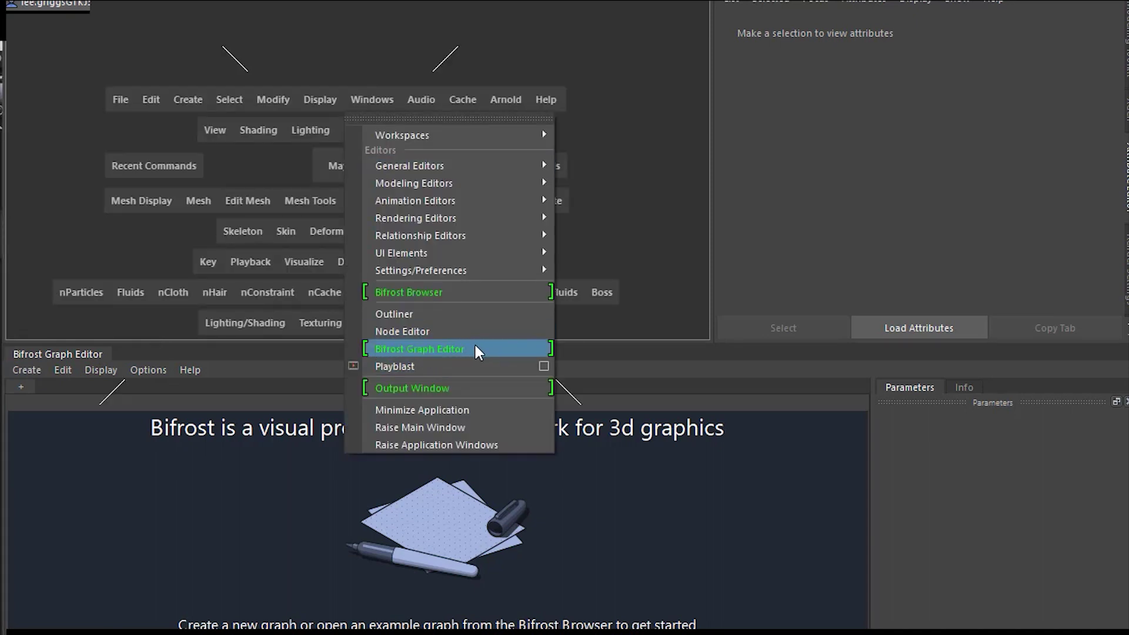
{"action": "left_click", "coordinate": [623, 218]}
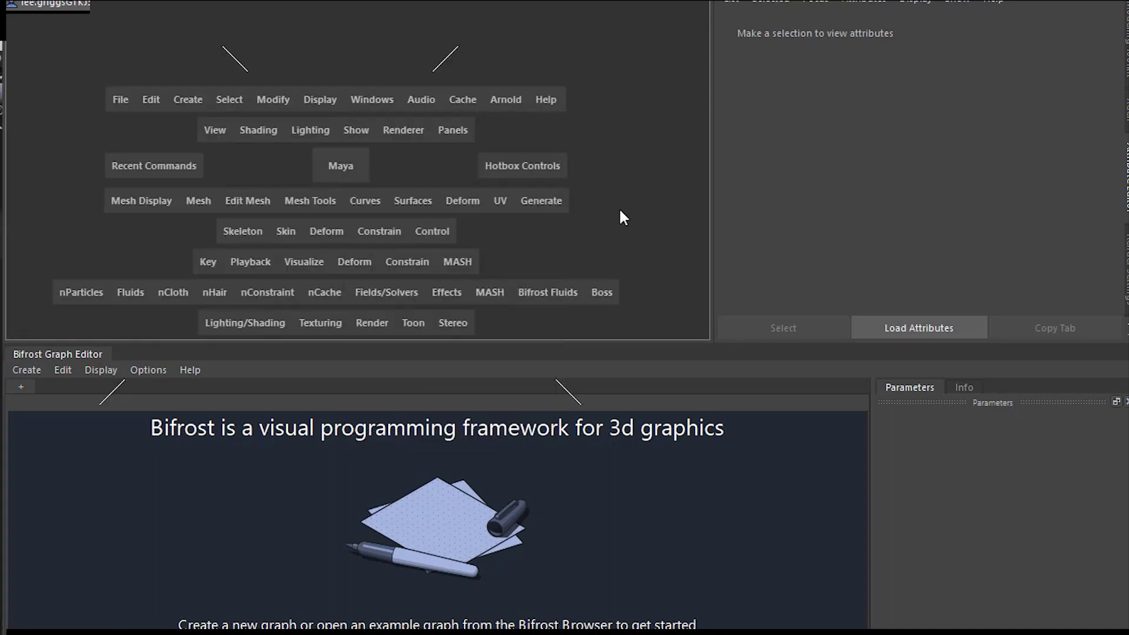
{"action": "left_click", "coordinate": [374, 100]}
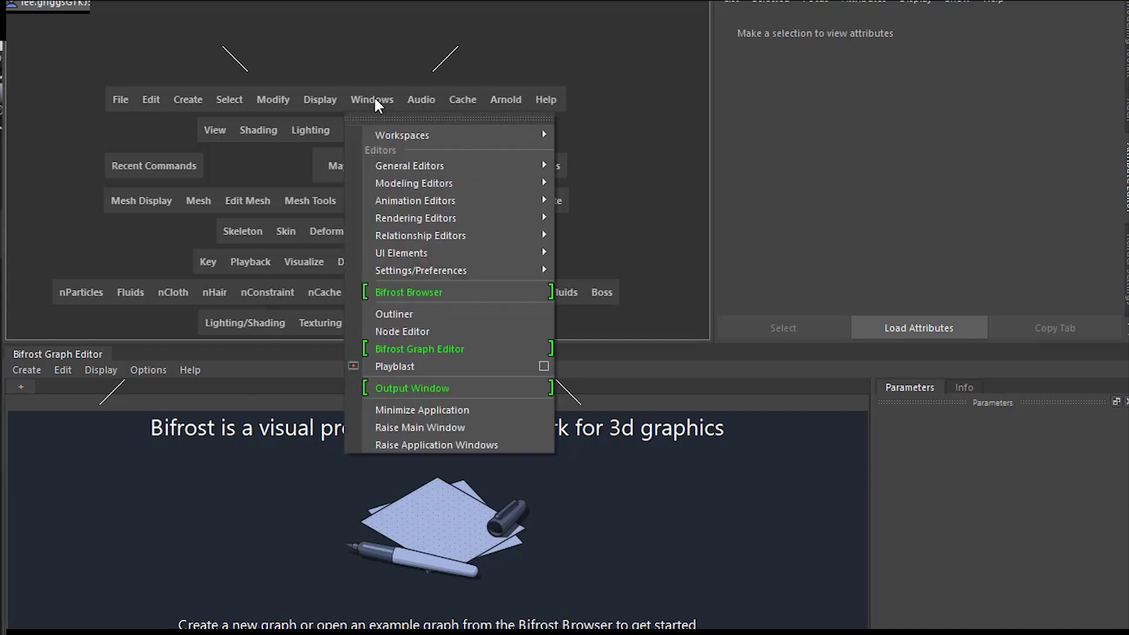
{"action": "left_click", "coordinate": [464, 292]}
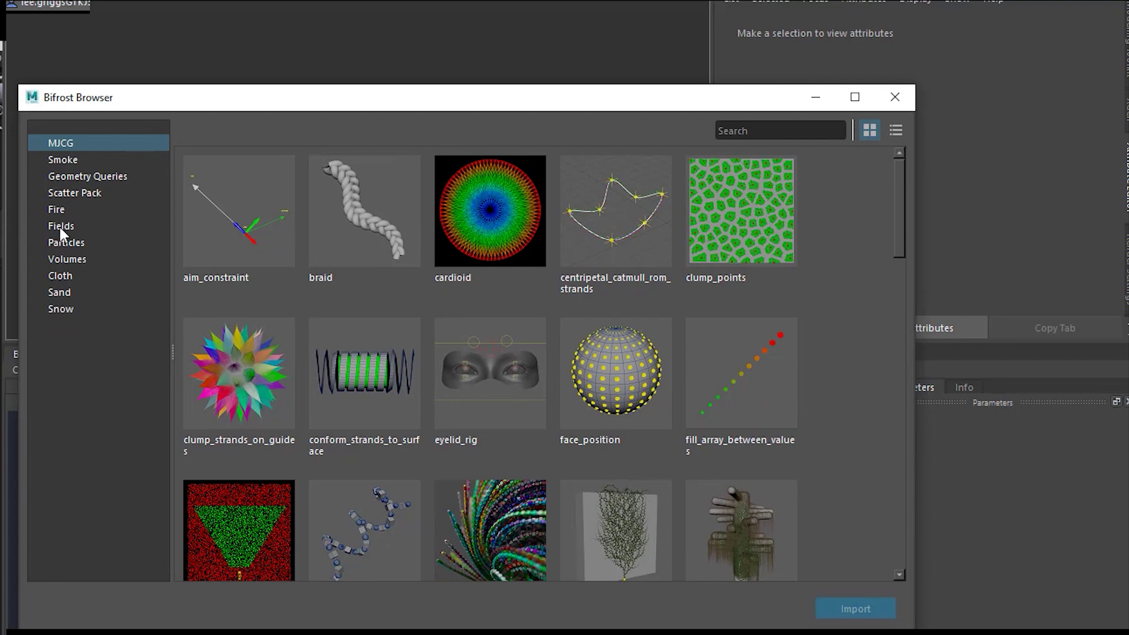
{"action": "left_click", "coordinate": [60, 227]}
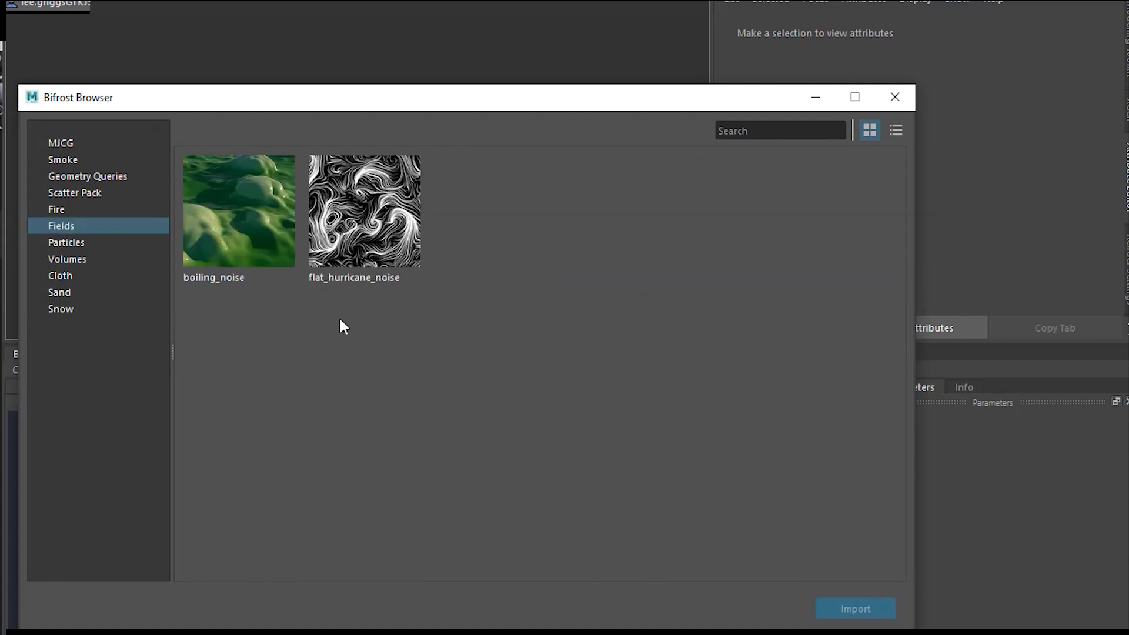
{"action": "left_click", "coordinate": [383, 215]}
Import flat_hurricane_noise, frame the noise plane and graph, and move create_mesh_plane aside
{"action": "double_click", "coordinate": [384, 215]}
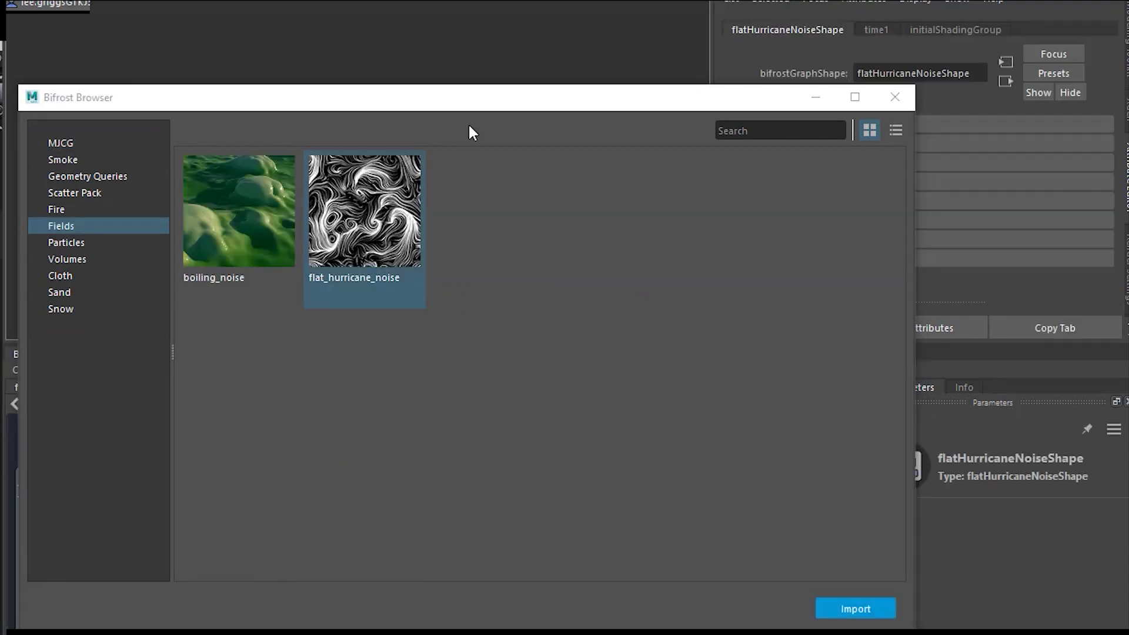
{"action": "scroll", "coordinate": [505, 135], "scroll_direction": "up", "scroll_amount": 8}
{"action": "key", "text": "f"}
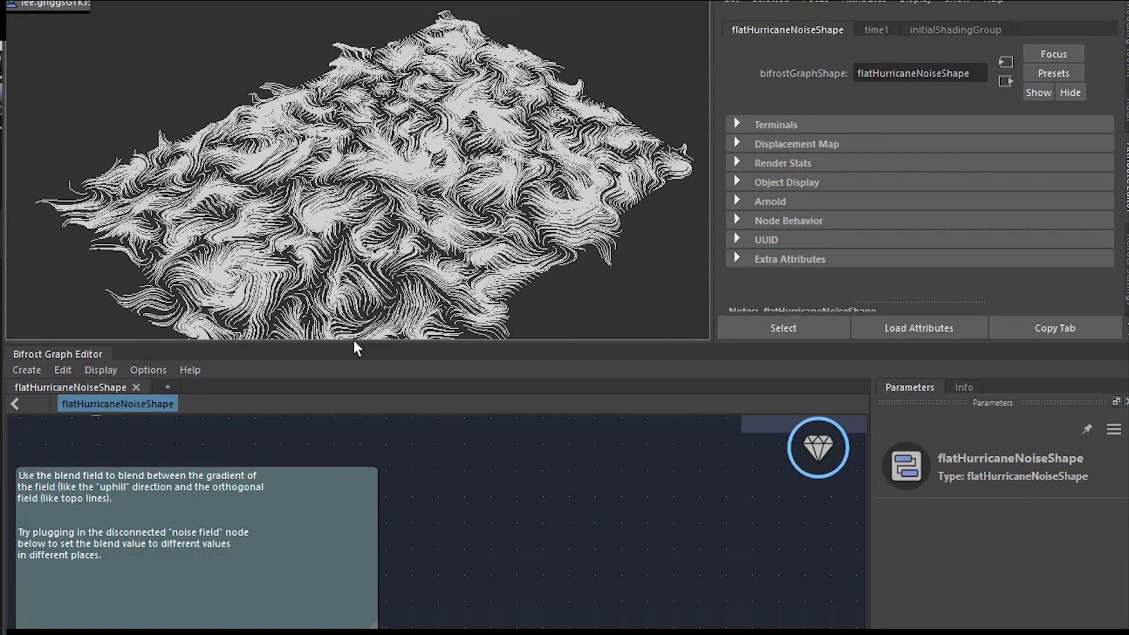
{"action": "key", "text": "a"}
{"action": "left_click", "coordinate": [624, 317]}
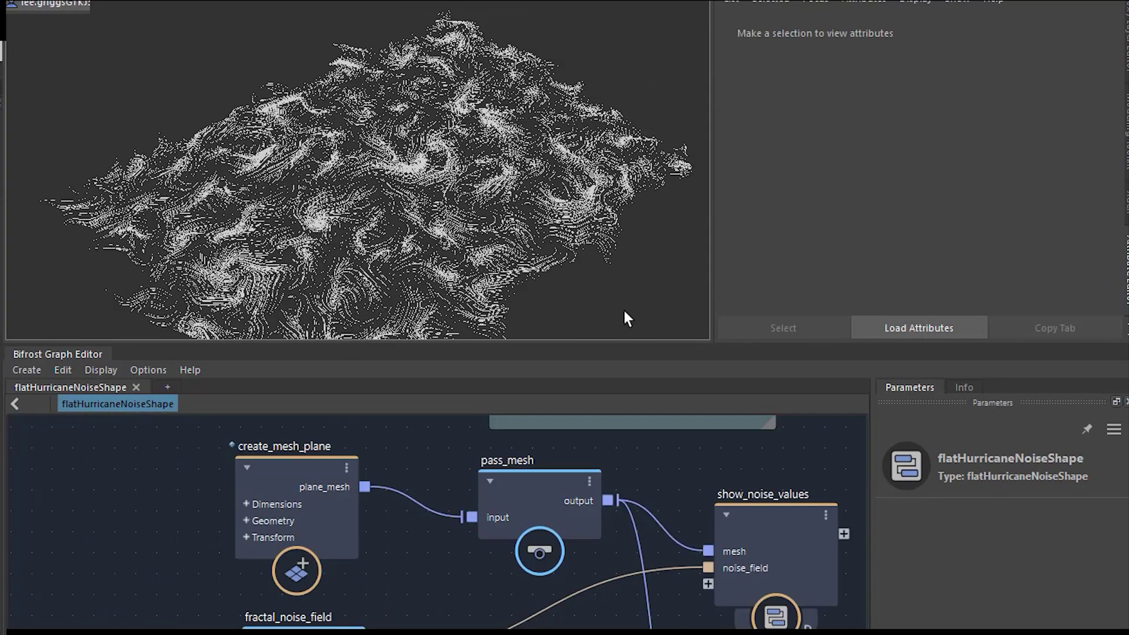
{"action": "left_click_drag", "start_coordinate": [302, 465], "coordinate": [263, 459]}
{"action": "left_click_drag", "start_coordinate": [627, 305], "coordinate": [661, 309], "text": "alt"}
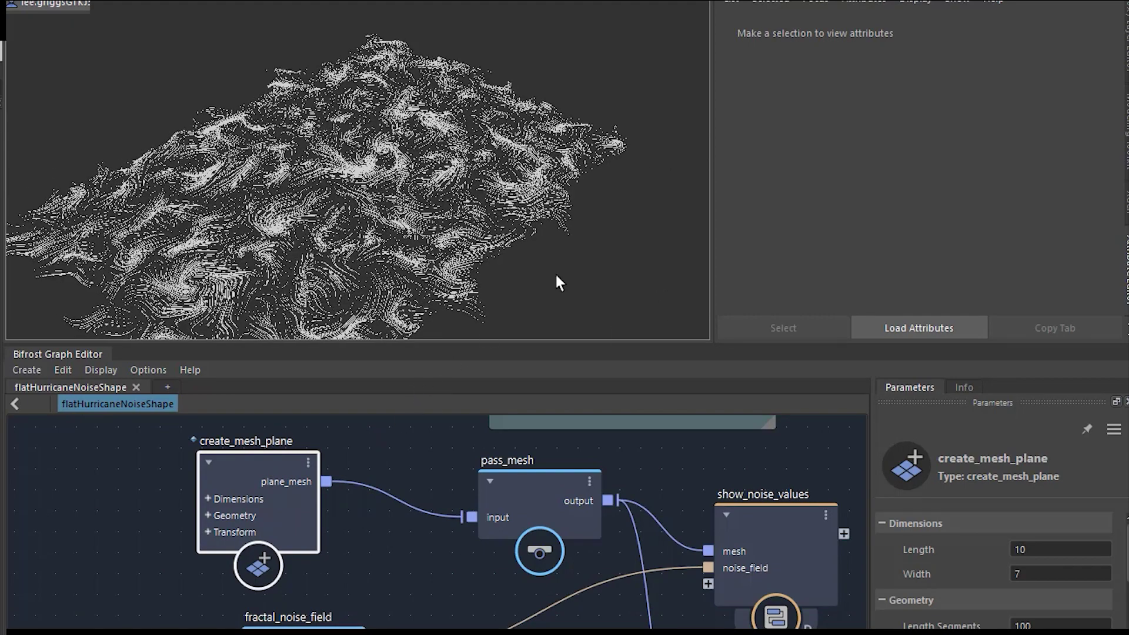
Create a polygon sphere from the hotbox Polygon Primitives menu
{"action": "key", "text": "space"}
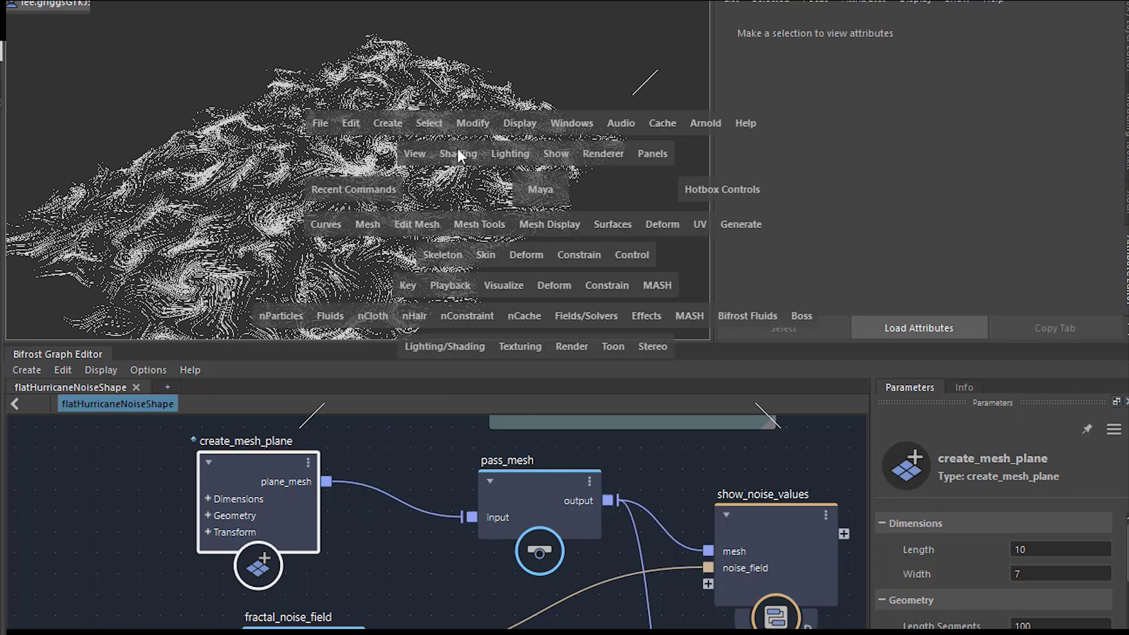
{"action": "left_click", "coordinate": [387, 123]}
{"action": "mouse_move", "coordinate": [471, 188]}
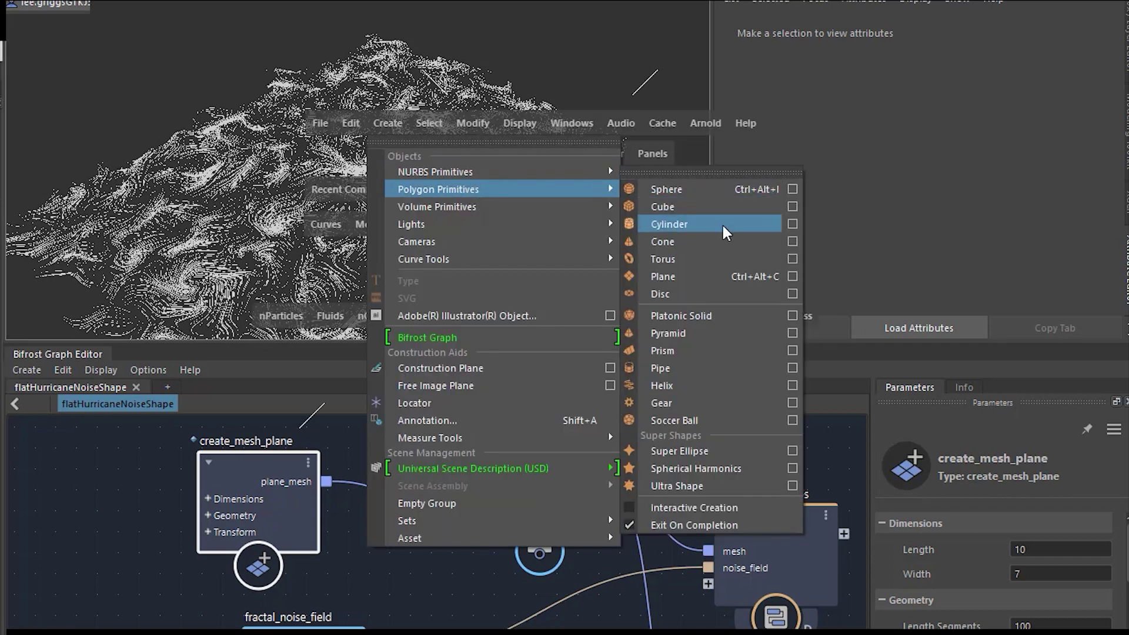
{"action": "left_click", "coordinate": [673, 189]}
Bring pSphereShape1 into the graph, wire its mesh to pass_mesh, and delete create_mesh_plane
{"action": "left_click", "coordinate": [632, 232]}
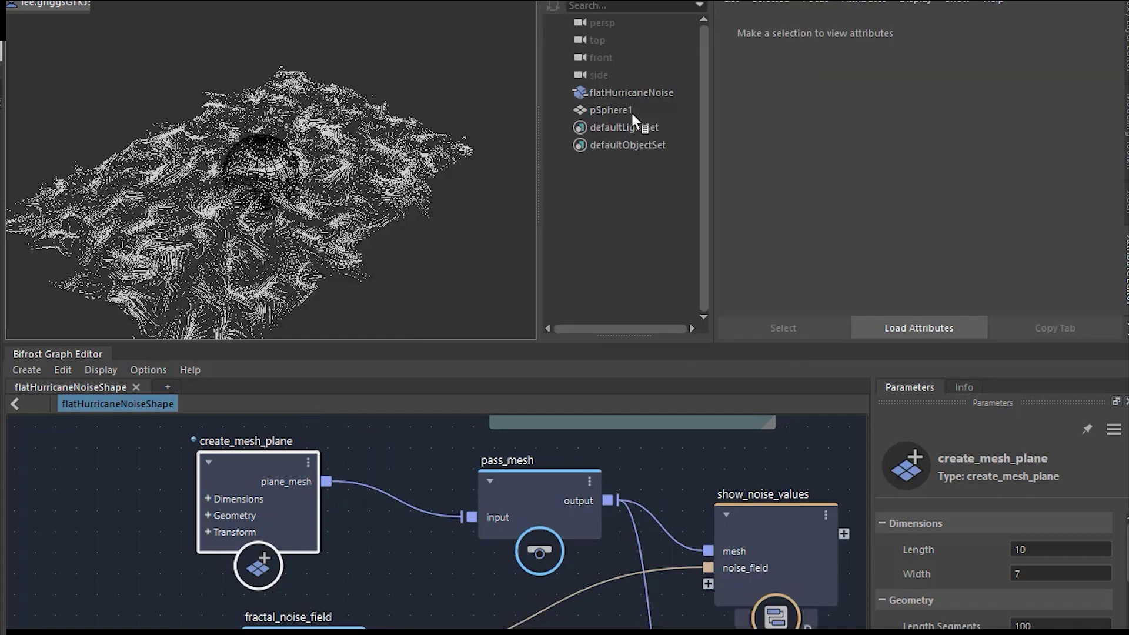
{"action": "left_click_drag", "start_coordinate": [128, 482], "coordinate": [124, 478]}
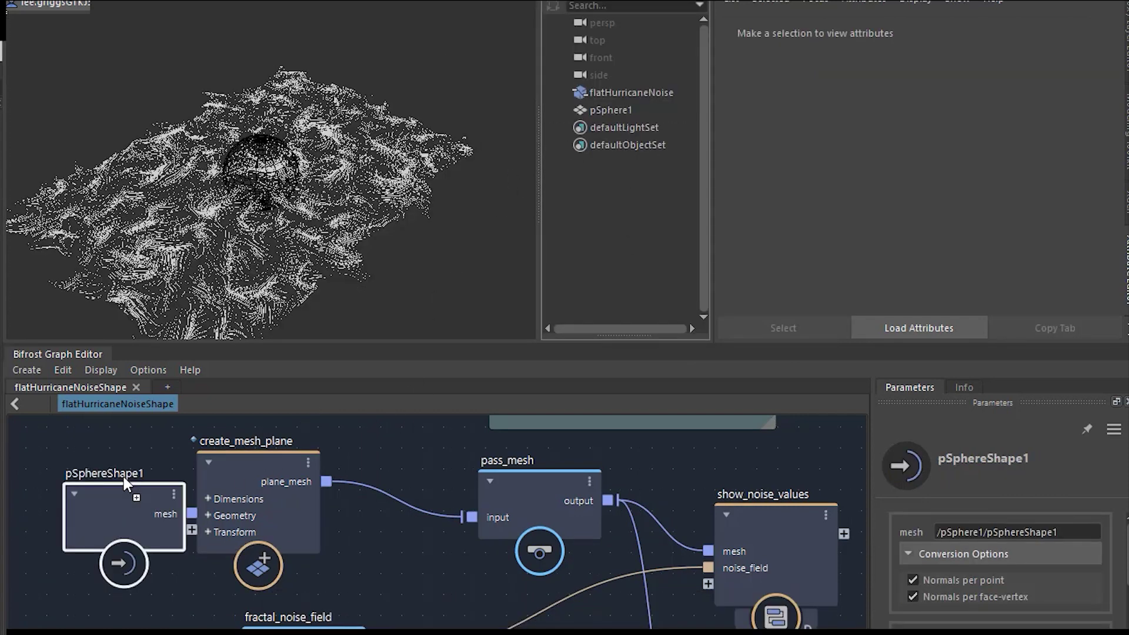
{"action": "left_click_drag", "start_coordinate": [256, 469], "coordinate": [263, 545]}
{"action": "left_click_drag", "start_coordinate": [191, 514], "coordinate": [464, 513]}
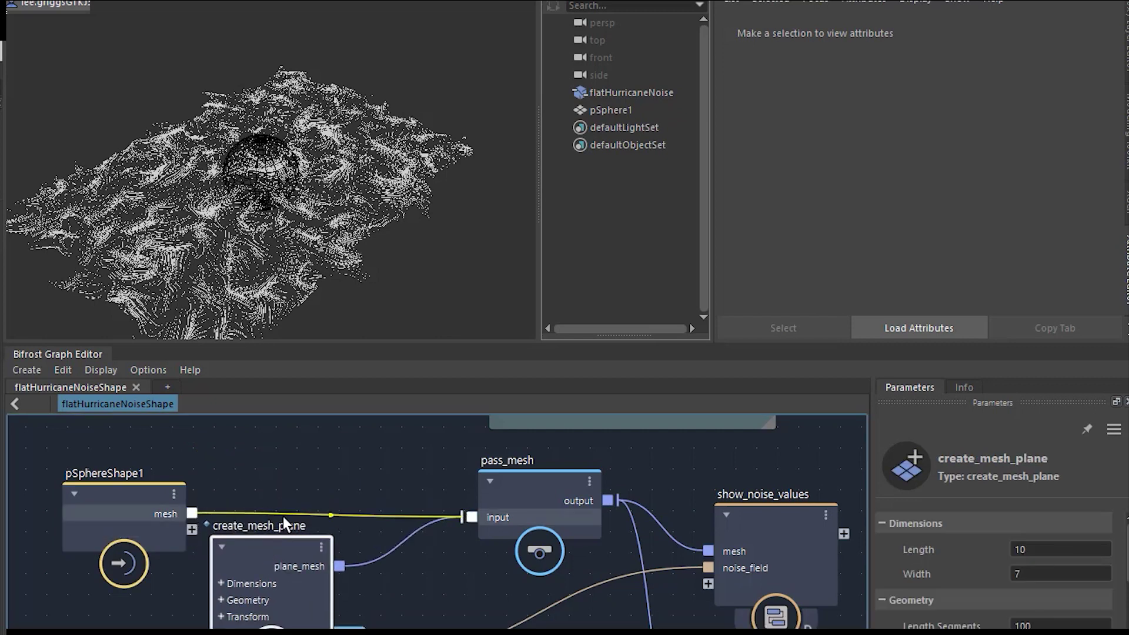
{"action": "left_click_drag", "start_coordinate": [113, 499], "coordinate": [150, 462]}
{"action": "left_click", "coordinate": [257, 548]}
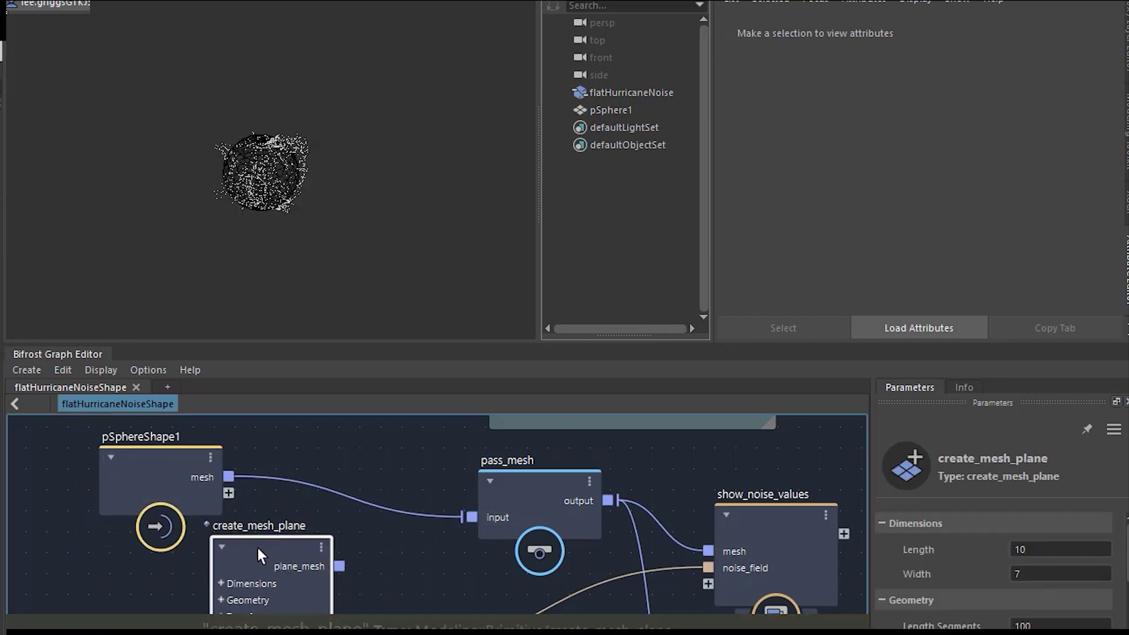
{"action": "key", "text": "Delete"}
{"action": "left_click_drag", "start_coordinate": [191, 494], "coordinate": [249, 515]}
Hide pSphere1 with Ctrl+H so only the noise strands show, then tidy the graph
{"action": "scroll", "coordinate": [312, 290], "scroll_direction": "up", "scroll_amount": 4}
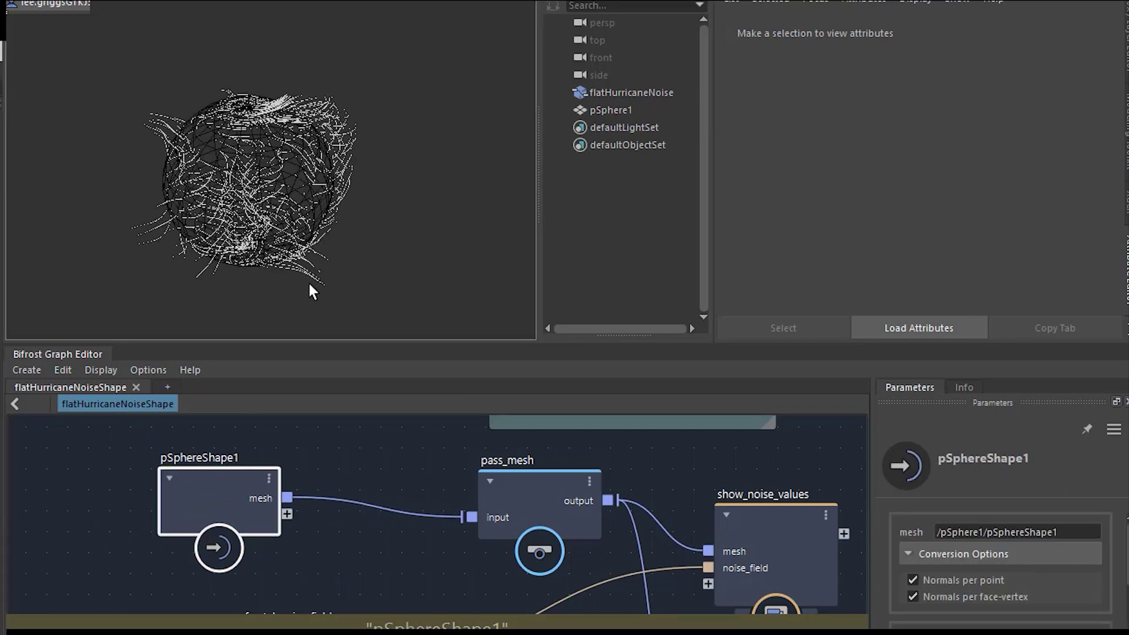
{"action": "key", "text": "5"}
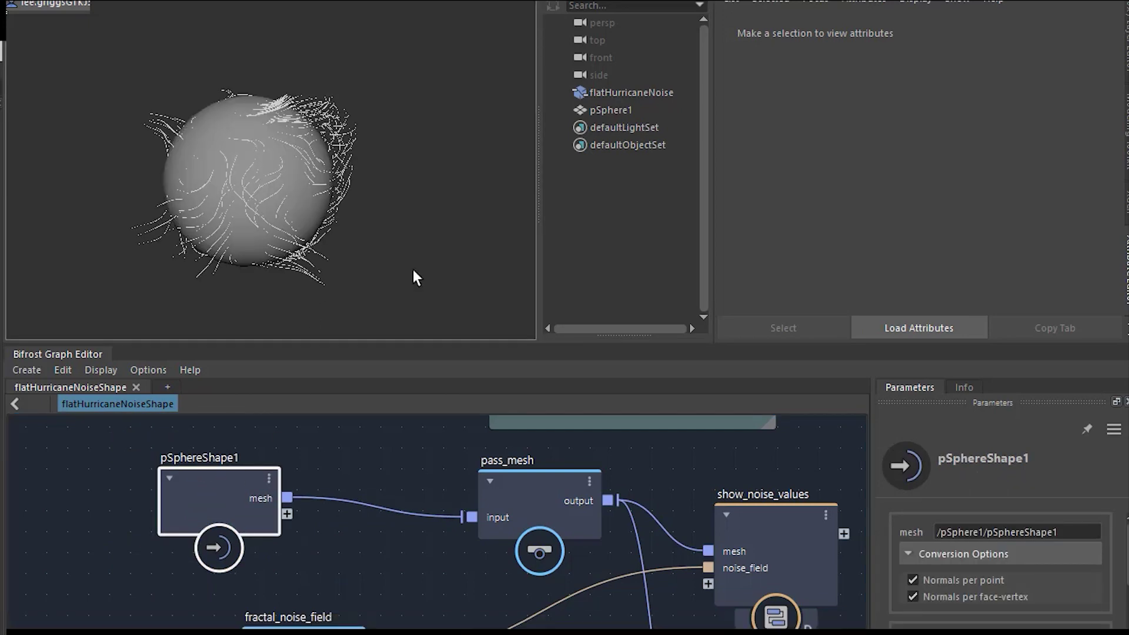
{"action": "left_click", "coordinate": [626, 109]}
{"action": "key", "text": "ctrl+h"}
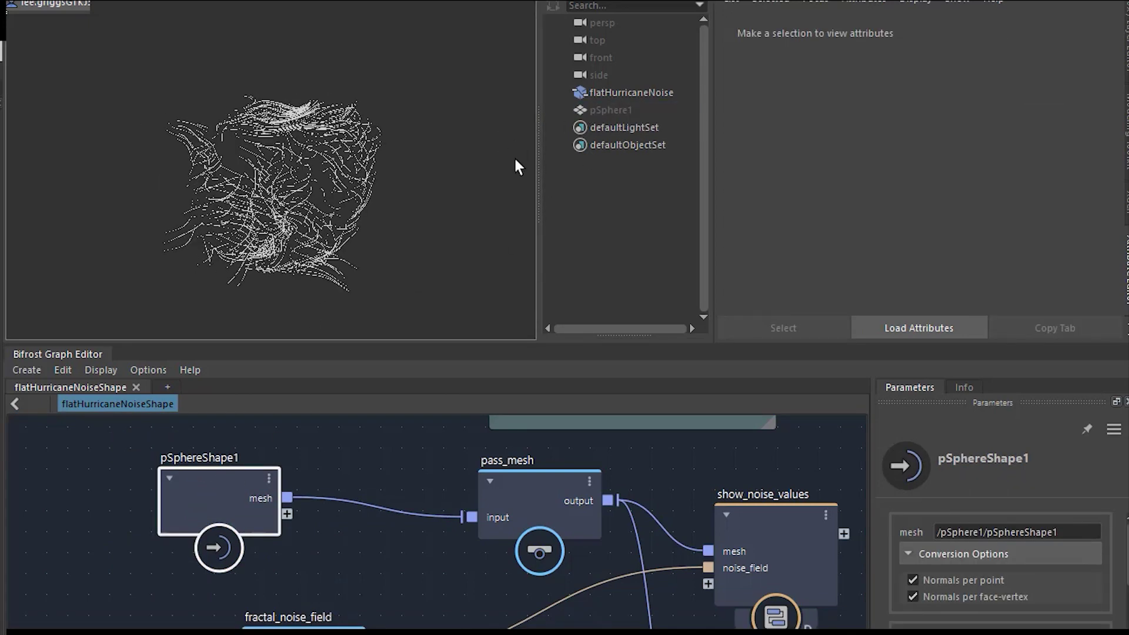
{"action": "left_click_drag", "start_coordinate": [506, 184], "coordinate": [436, 227], "text": "alt"}
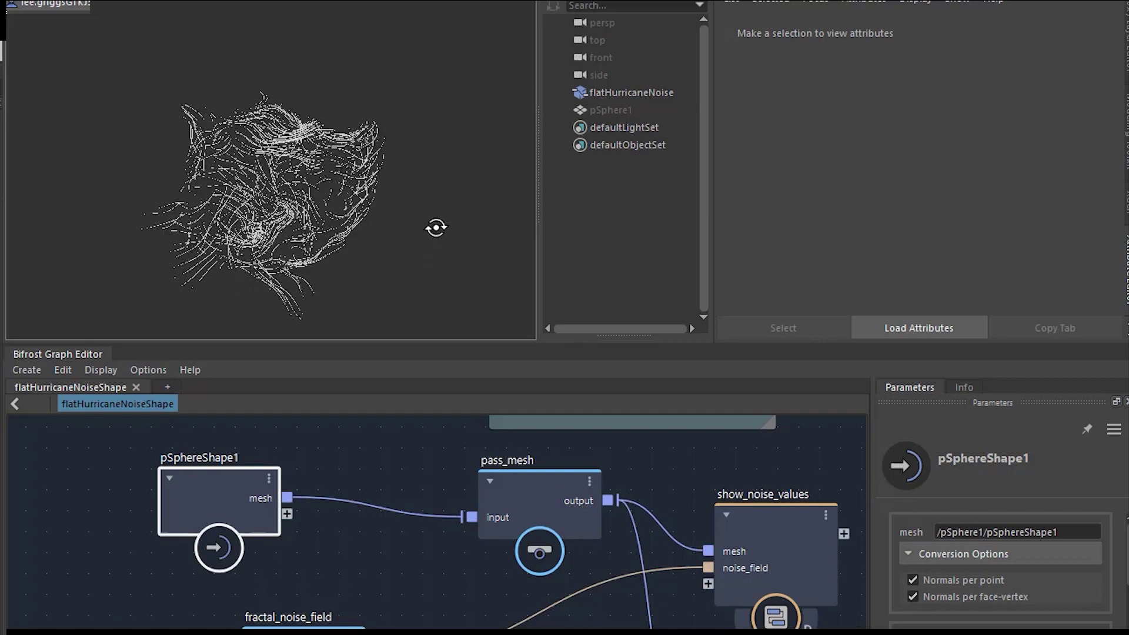
{"action": "left_click", "coordinate": [452, 475]}
{"action": "left_click_drag", "start_coordinate": [218, 487], "coordinate": [158, 482]}
Add a scatter_points node fed by the sphere mesh and wire its points into pass_mesh
{"action": "left_click", "coordinate": [298, 468]}
{"action": "key", "text": "Tab"}
{"action": "type", "text": "scat"}
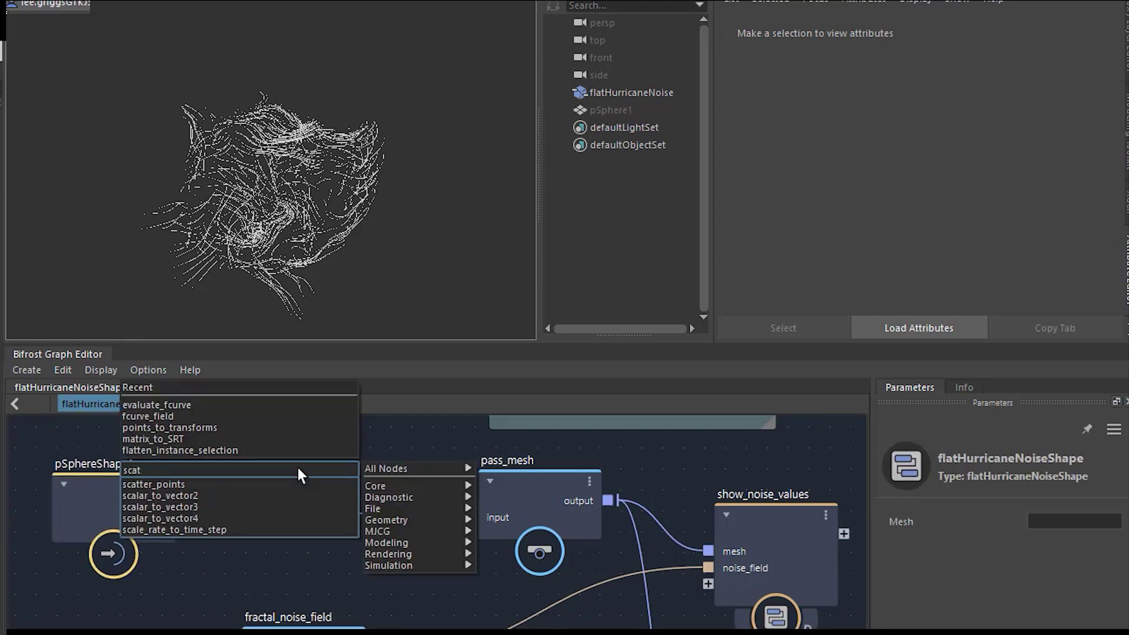
{"action": "key", "text": "Down"}
{"action": "key", "text": "Return"}
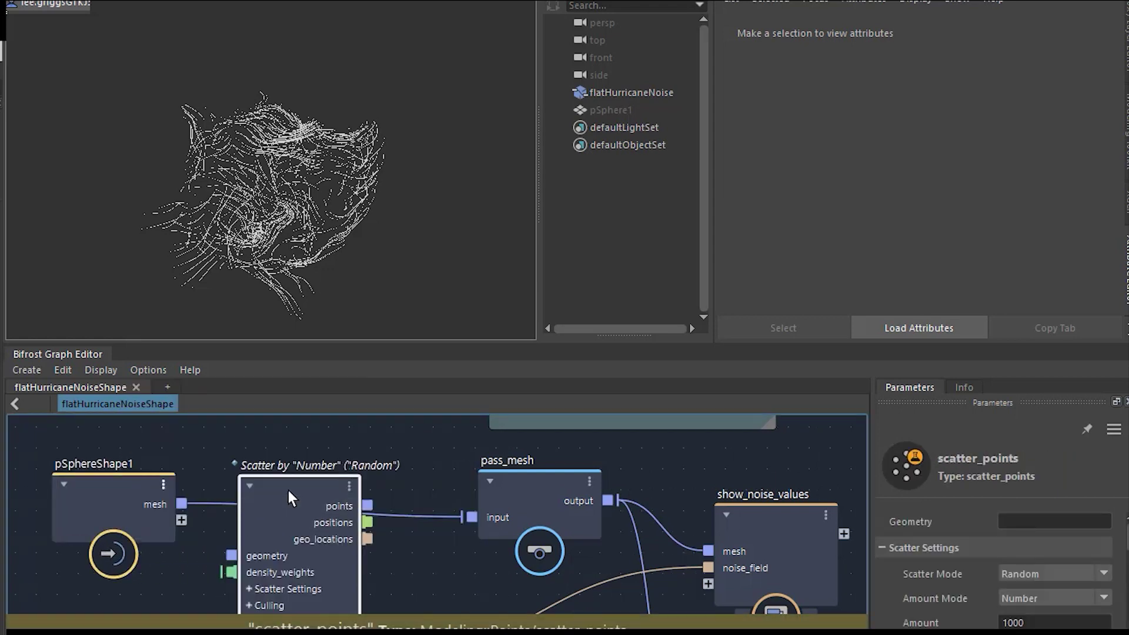
{"action": "left_click_drag", "start_coordinate": [289, 487], "coordinate": [302, 456]}
{"action": "left_click_drag", "start_coordinate": [379, 475], "coordinate": [461, 513]}
{"action": "left_click_drag", "start_coordinate": [180, 504], "coordinate": [245, 527]}
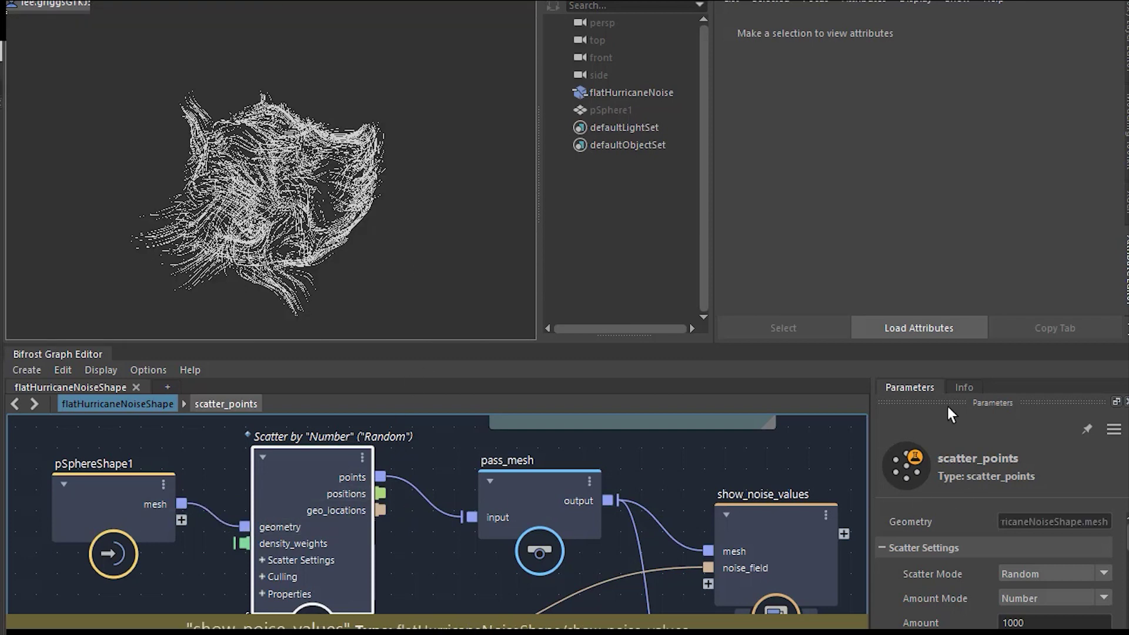
Set the scatter_points Amount to 4000 for denser strands
{"action": "left_click_drag", "start_coordinate": [870, 444], "coordinate": [753, 449]}
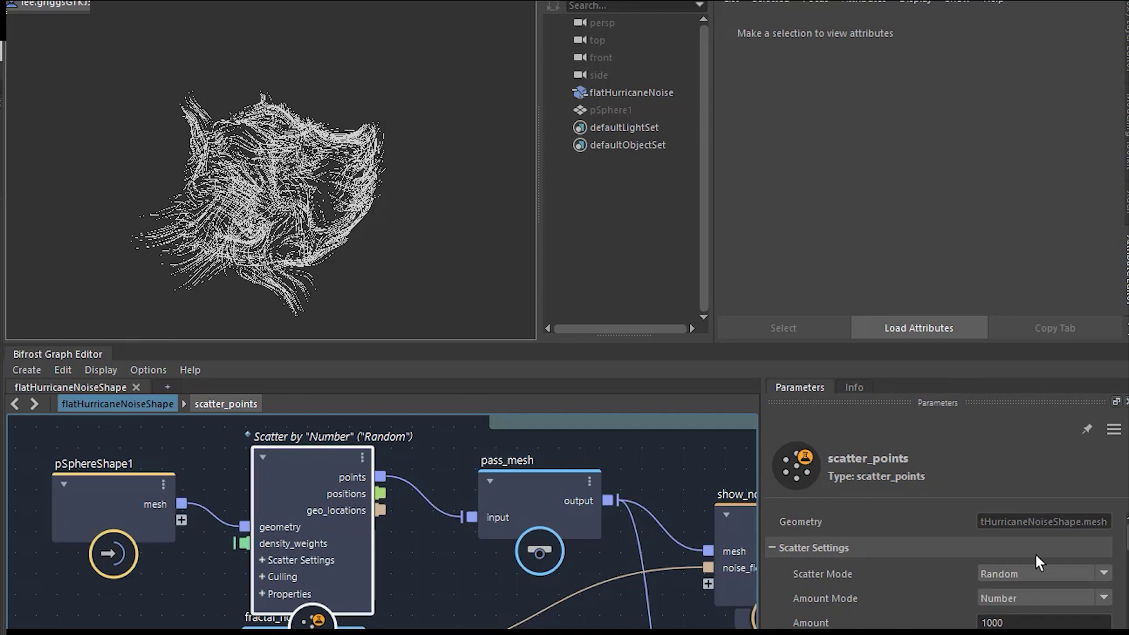
{"action": "left_click_drag", "start_coordinate": [869, 345], "coordinate": [869, 310]}
{"action": "scroll", "coordinate": [935, 506], "scroll_direction": "down", "scroll_amount": 3}
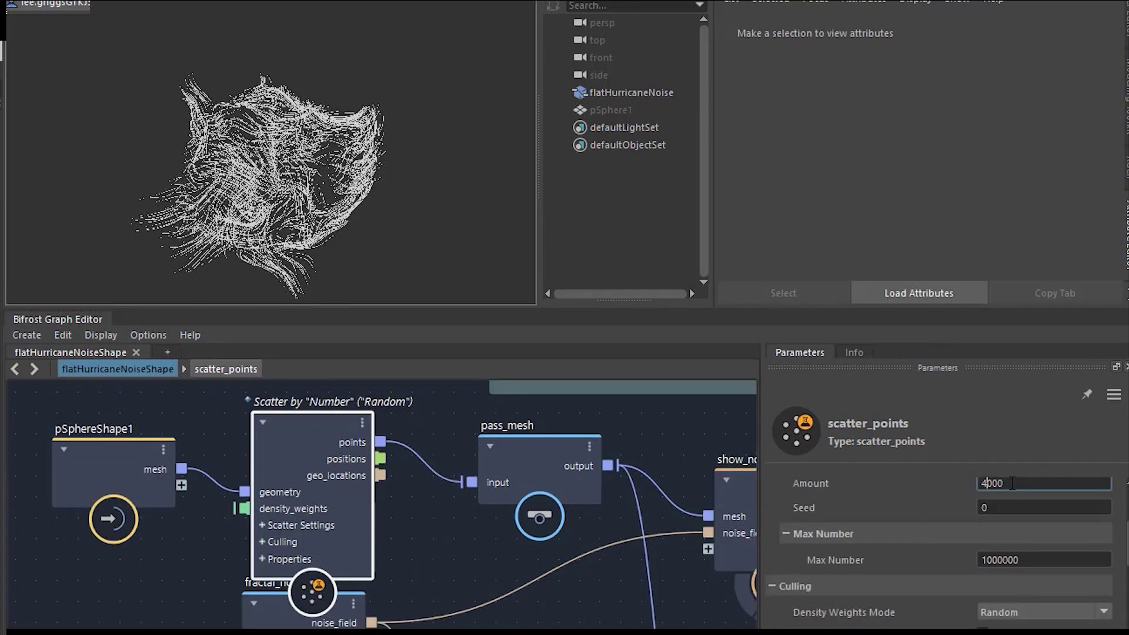
{"action": "key", "text": "Return"}
{"action": "left_click_drag", "start_coordinate": [461, 231], "coordinate": [471, 267], "text": "alt"}
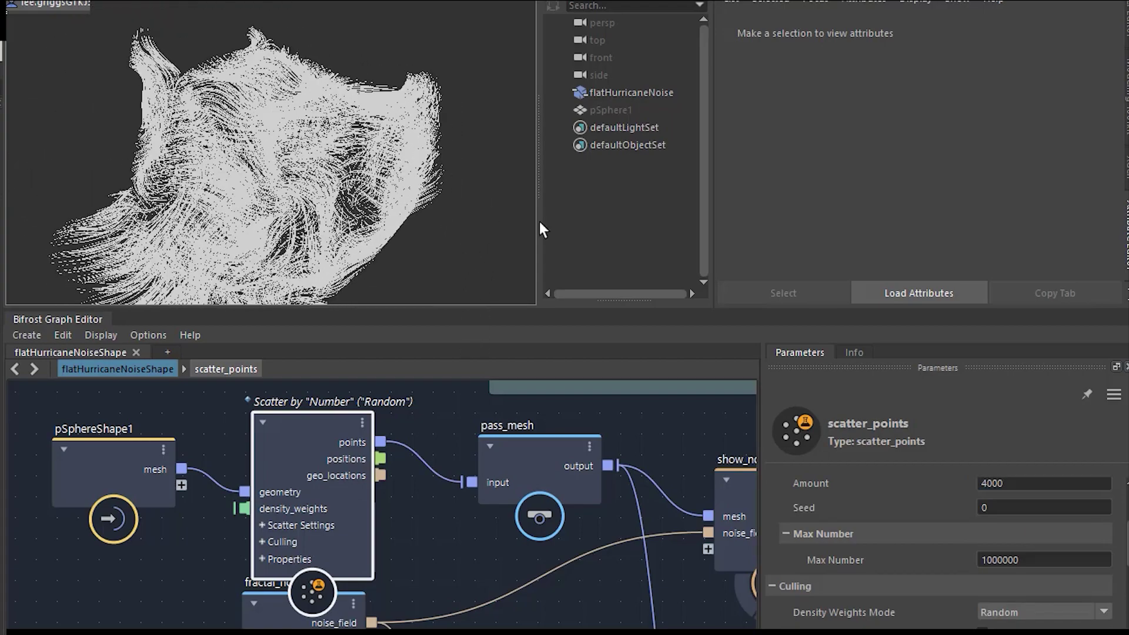
Frame the flatHurricaneNoise strand cloud and move the scatter_points node up and left
{"action": "left_click", "coordinate": [608, 110]}
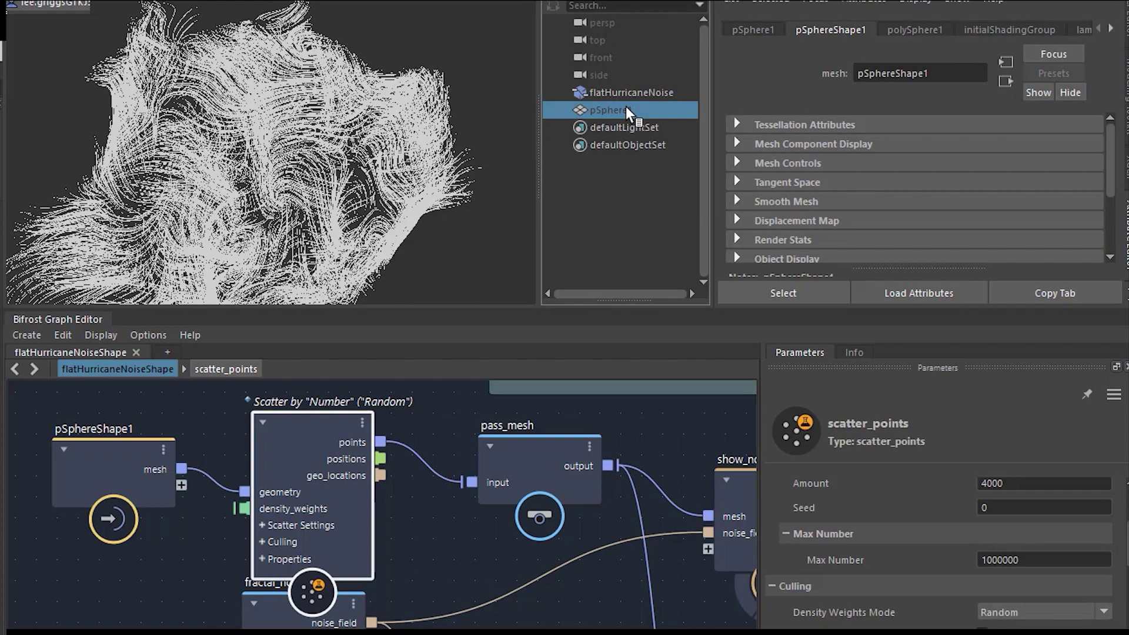
{"action": "left_click", "coordinate": [615, 92]}
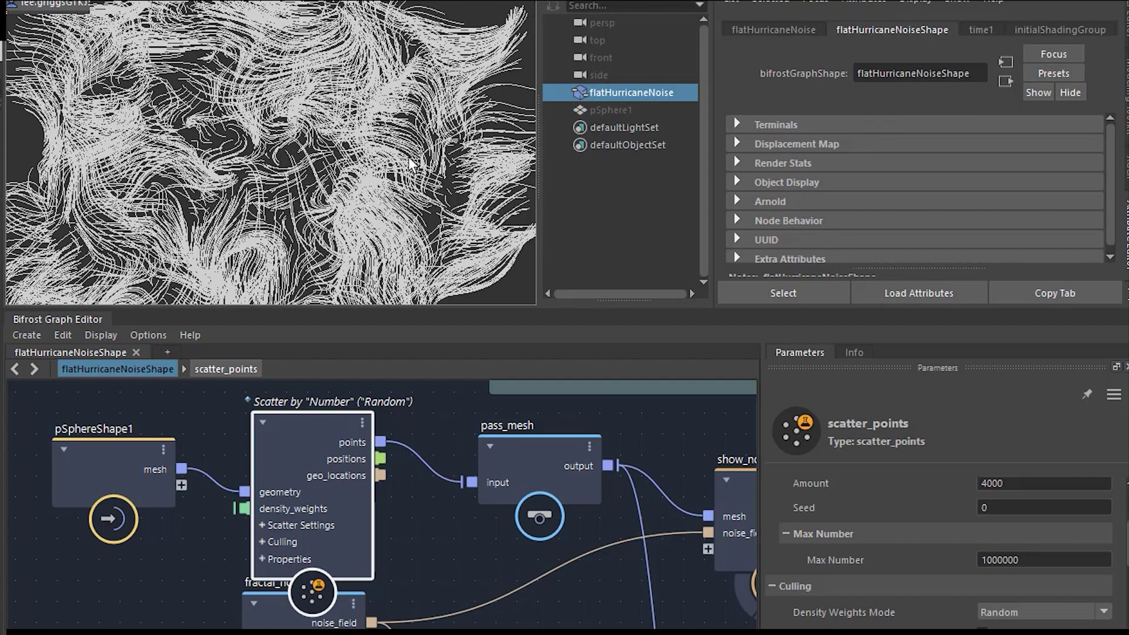
{"action": "key", "text": "f"}
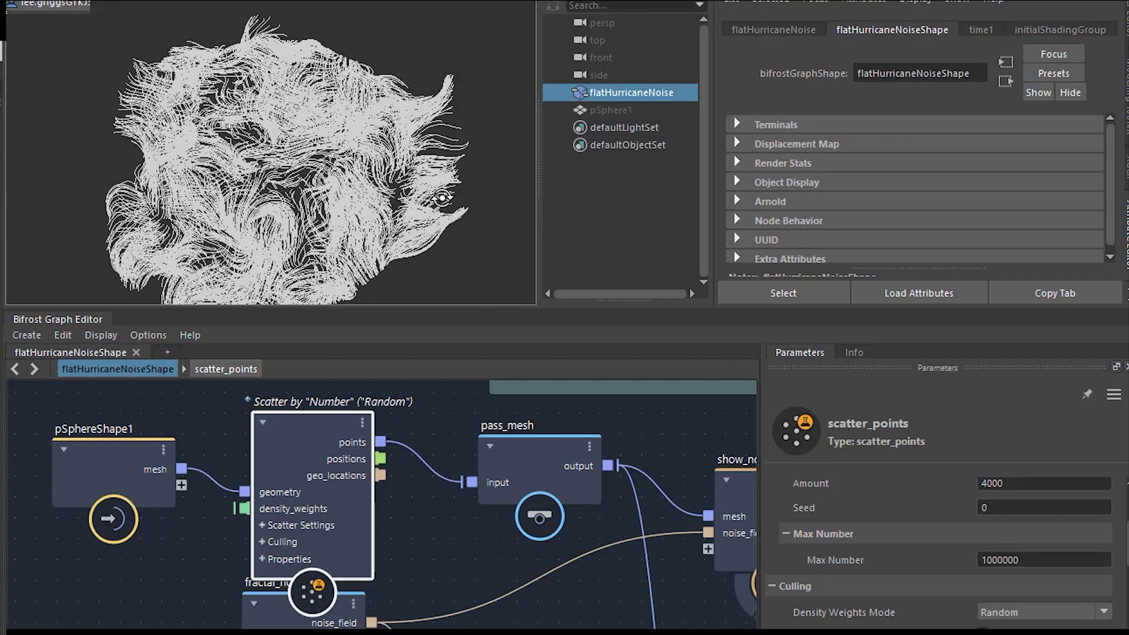
{"action": "left_click", "coordinate": [497, 130]}
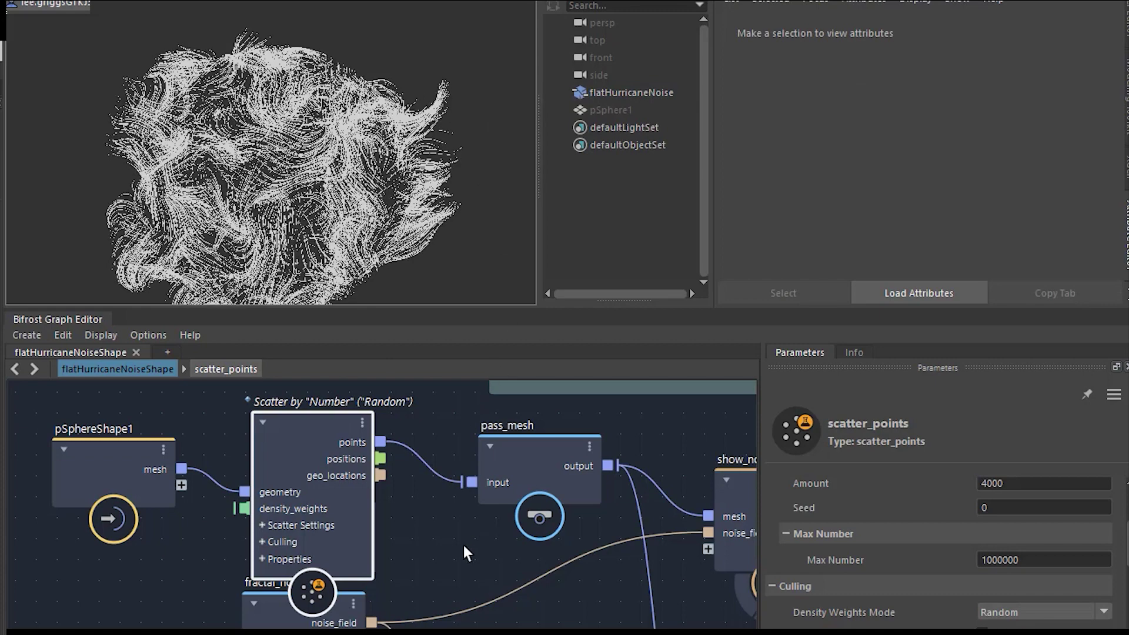
{"action": "left_click_drag", "start_coordinate": [325, 443], "coordinate": [313, 403]}
{"action": "left_click", "coordinate": [402, 579]}
Select fractal_noise_field and change its Seed from 35183 to 35182 in Parameters
{"action": "middle_click_drag", "start_coordinate": [402, 579], "coordinate": [363, 443]}
{"action": "left_click", "coordinate": [262, 470]}
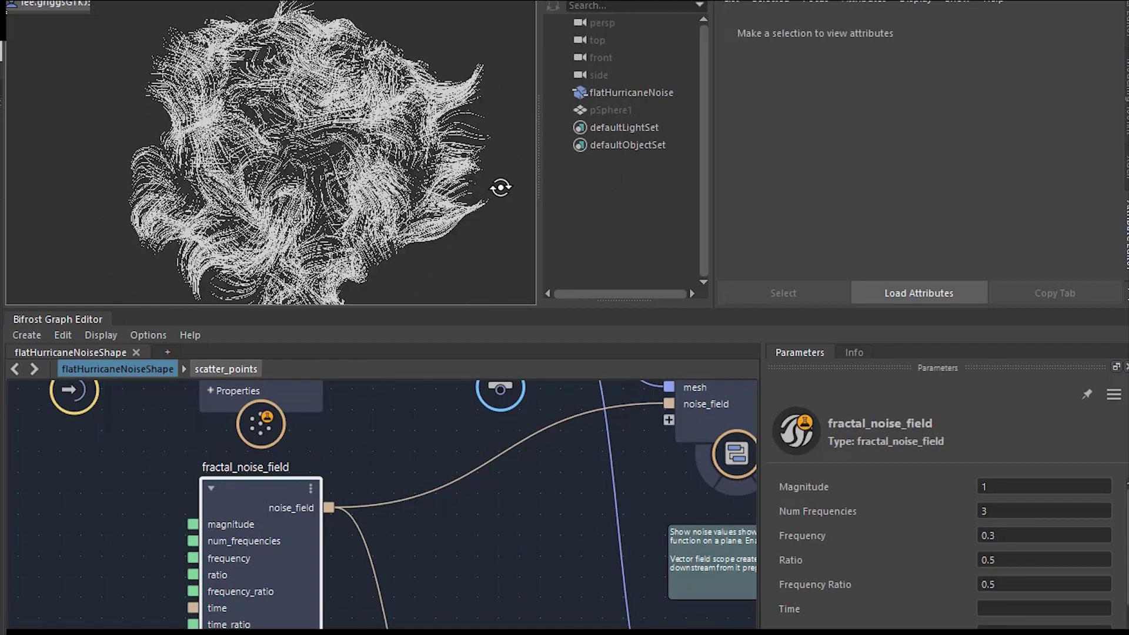
{"action": "middle_click_drag", "start_coordinate": [291, 484], "coordinate": [262, 460]}
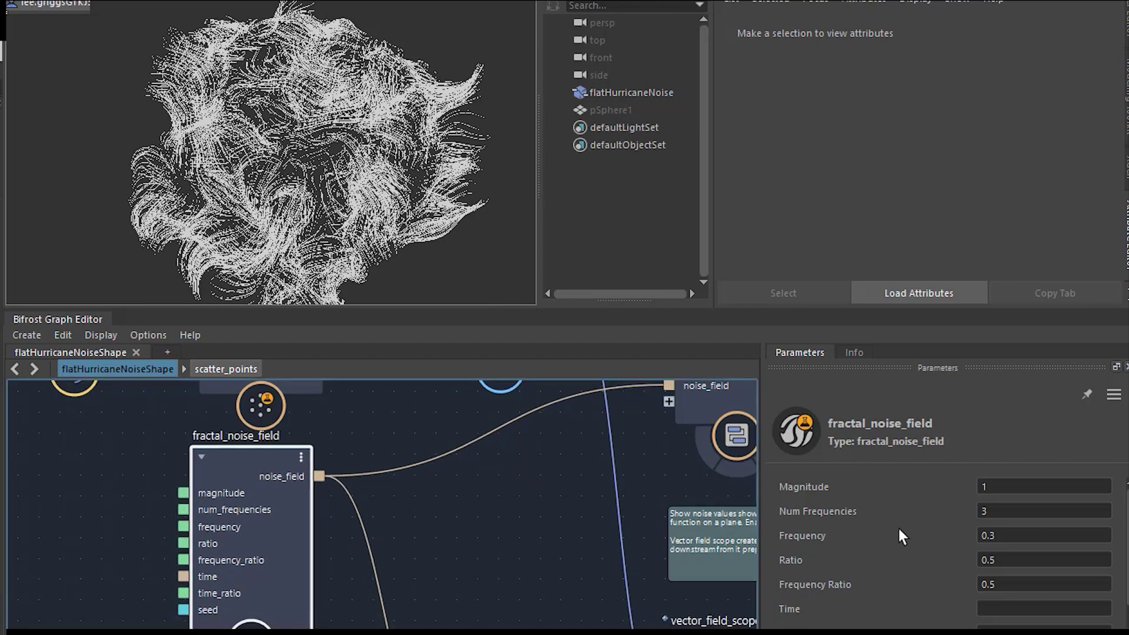
{"action": "scroll", "coordinate": [899, 528], "scroll_direction": "down", "scroll_amount": 1}
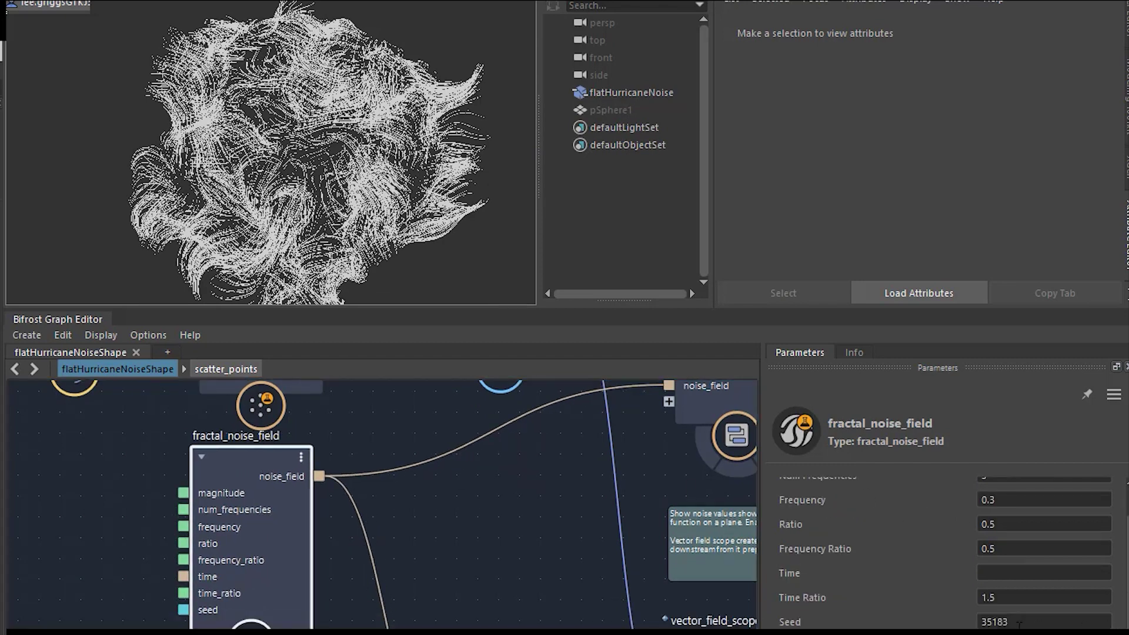
{"action": "scroll", "coordinate": [1019, 622], "scroll_direction": "down", "scroll_amount": 1}
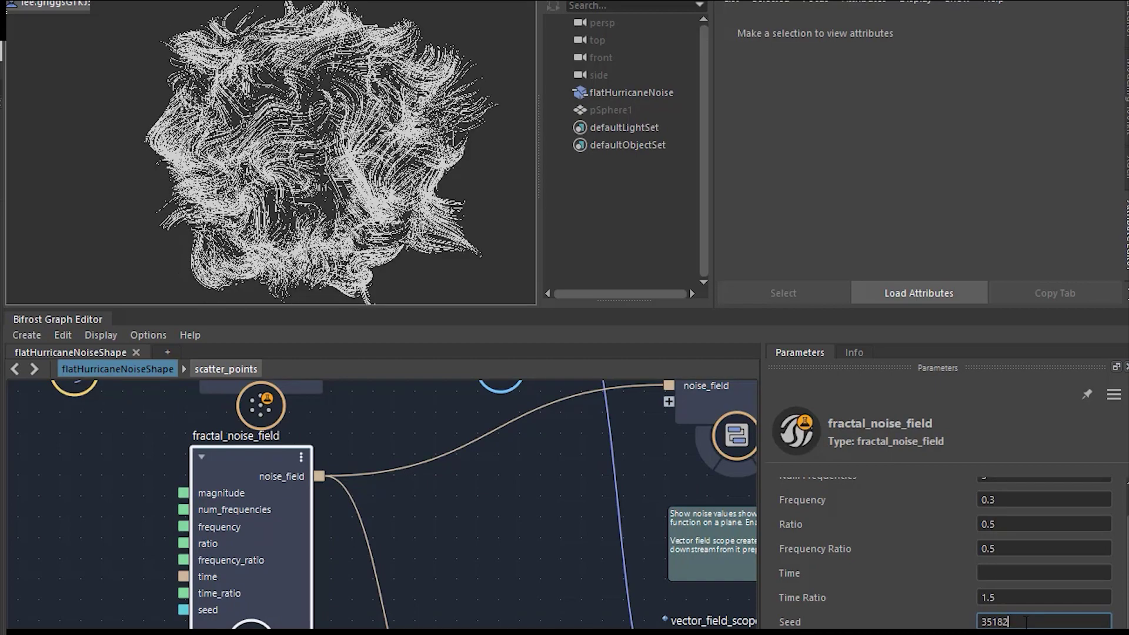
{"action": "left_click", "coordinate": [422, 517]}
{"action": "middle_click_drag", "start_coordinate": [423, 517], "coordinate": [385, 247]}
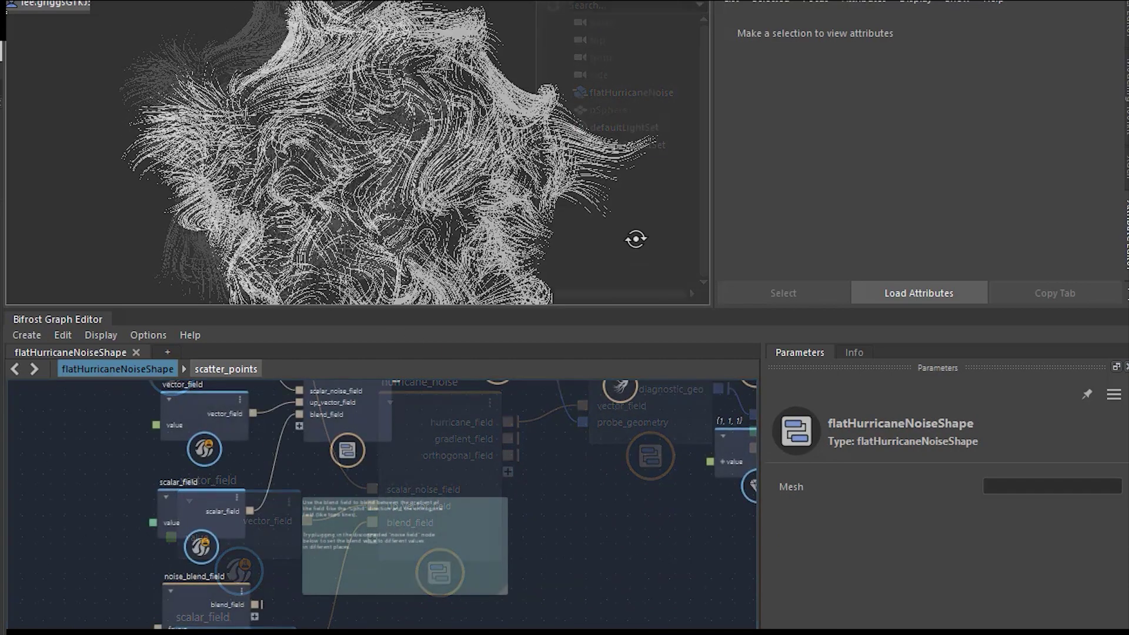
{"action": "left_click_drag", "start_coordinate": [636, 238], "coordinate": [659, 241], "text": "alt"}
{"action": "key", "text": "alt+Tab"}
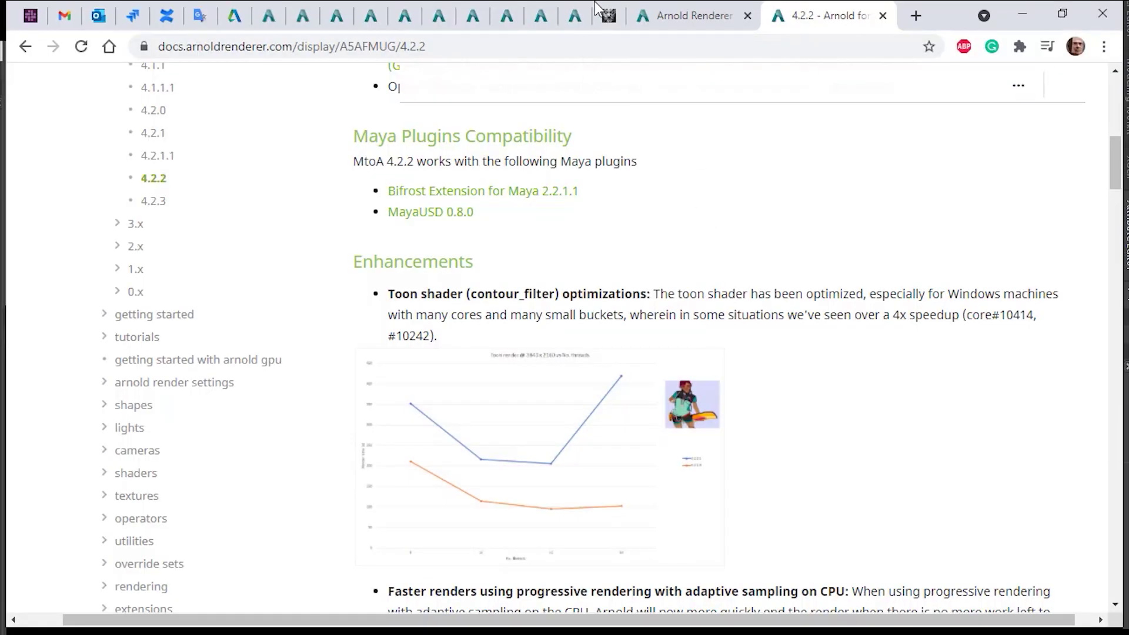
{"action": "left_click", "coordinate": [609, 16]}
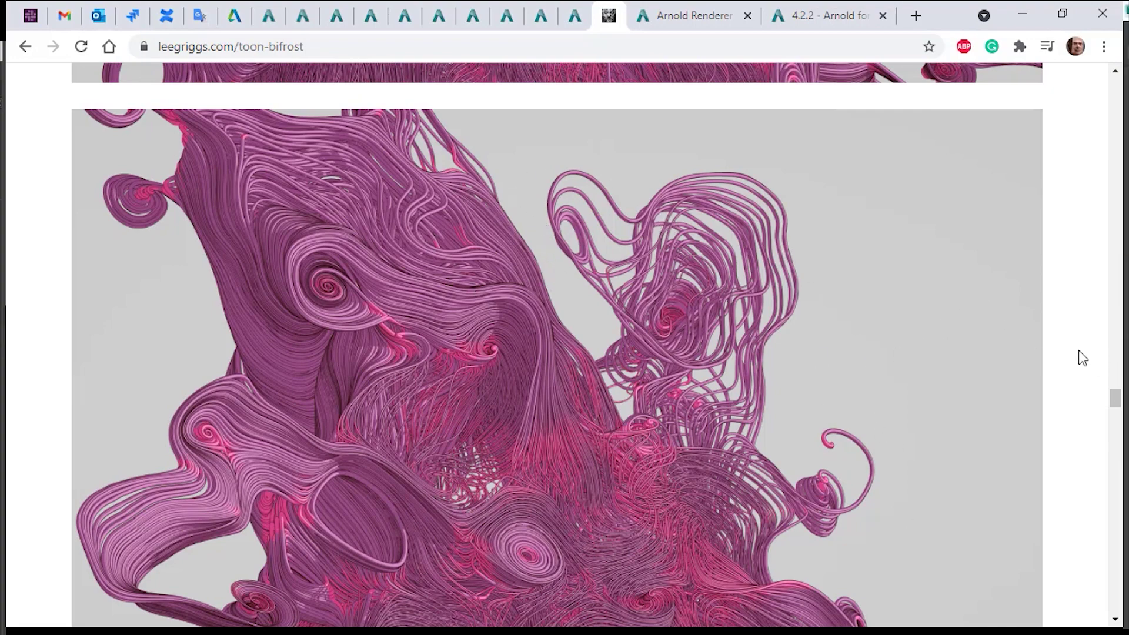
{"action": "scroll", "coordinate": [1079, 358], "scroll_direction": "down", "scroll_amount": 12}
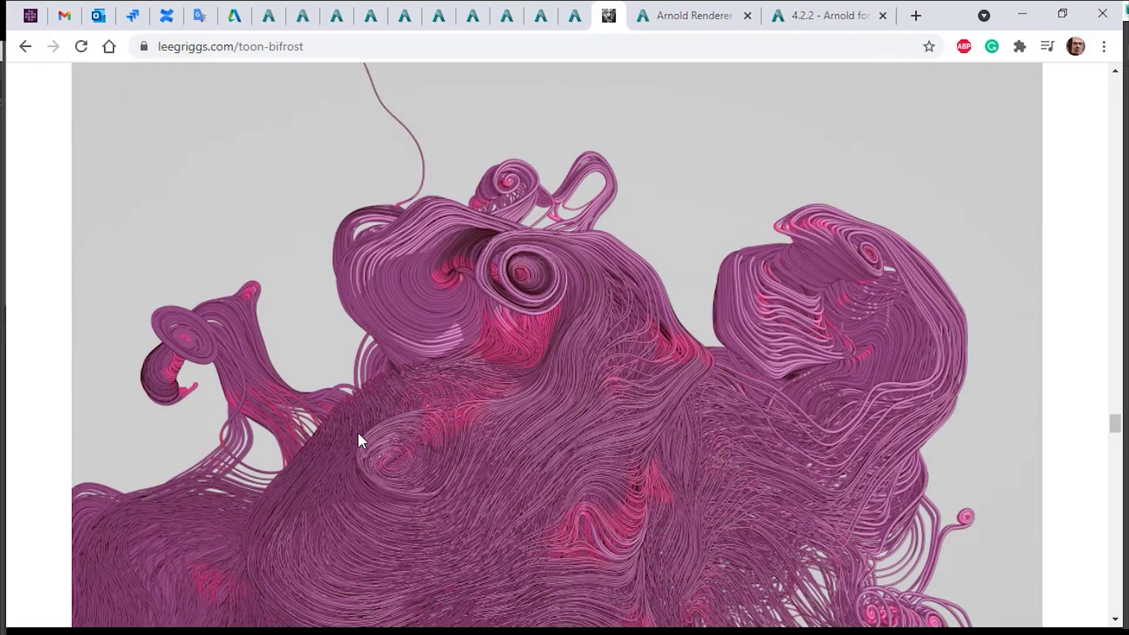
{"action": "scroll", "coordinate": [1069, 343], "scroll_direction": "down", "scroll_amount": 9}
{"action": "scroll", "coordinate": [1070, 344], "scroll_direction": "down", "scroll_amount": 2}
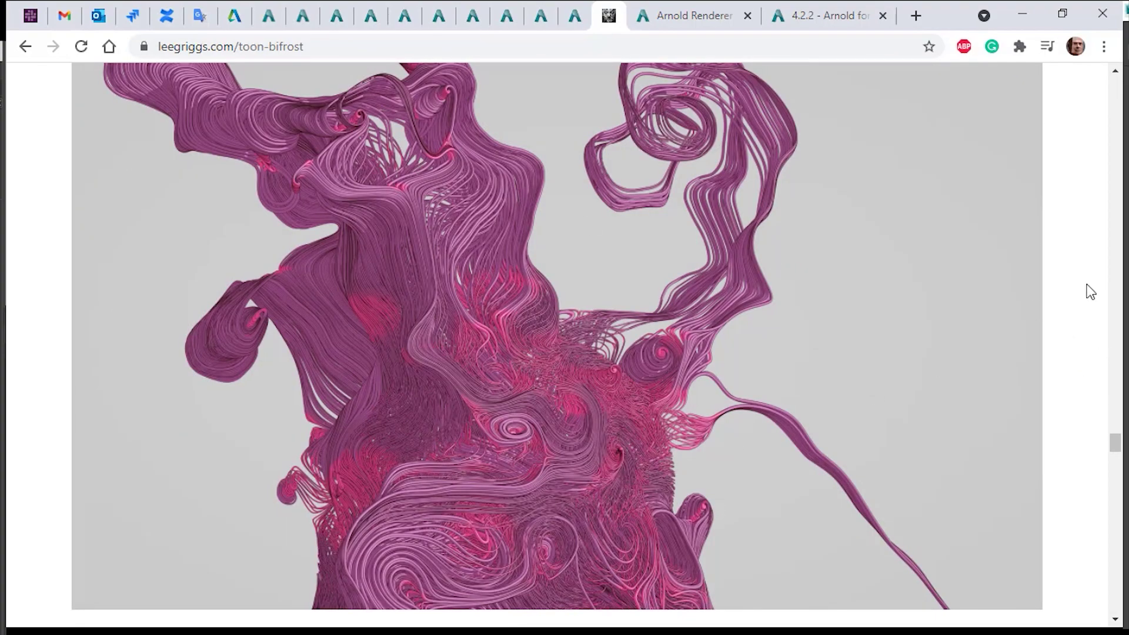
{"action": "key", "text": "alt+Tab"}
Set the fractal_noise_field Magnitude to 4
{"action": "middle_click_drag", "start_coordinate": [449, 428], "coordinate": [537, 582]}
{"action": "middle_click_drag", "start_coordinate": [393, 423], "coordinate": [386, 552]}
{"action": "left_click", "coordinate": [253, 470]}
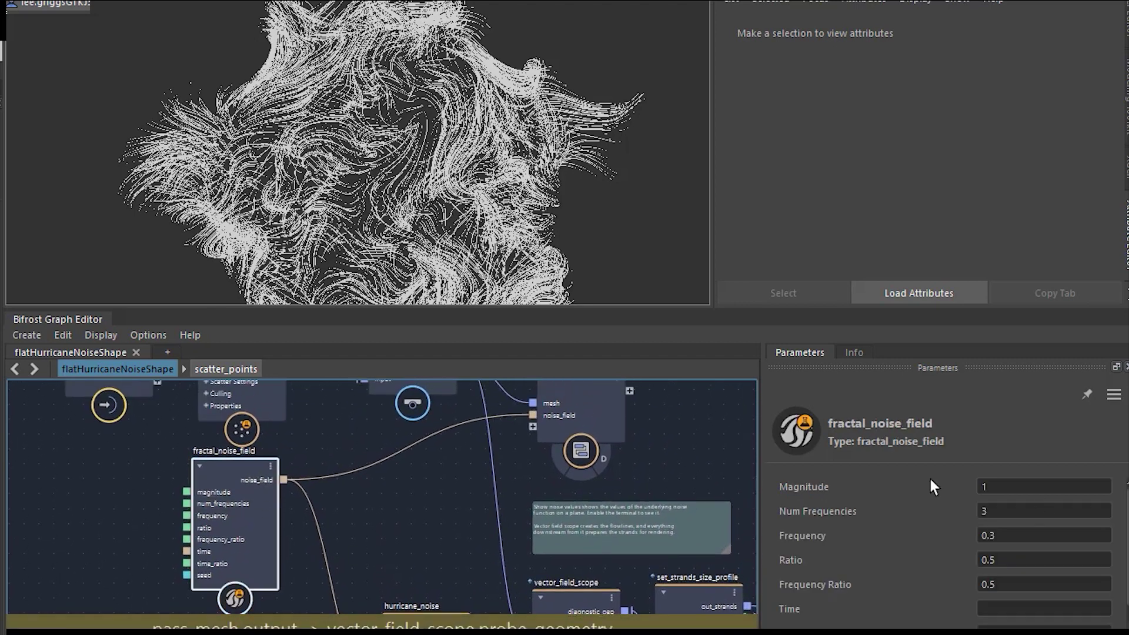
{"action": "left_click", "coordinate": [1006, 486]}
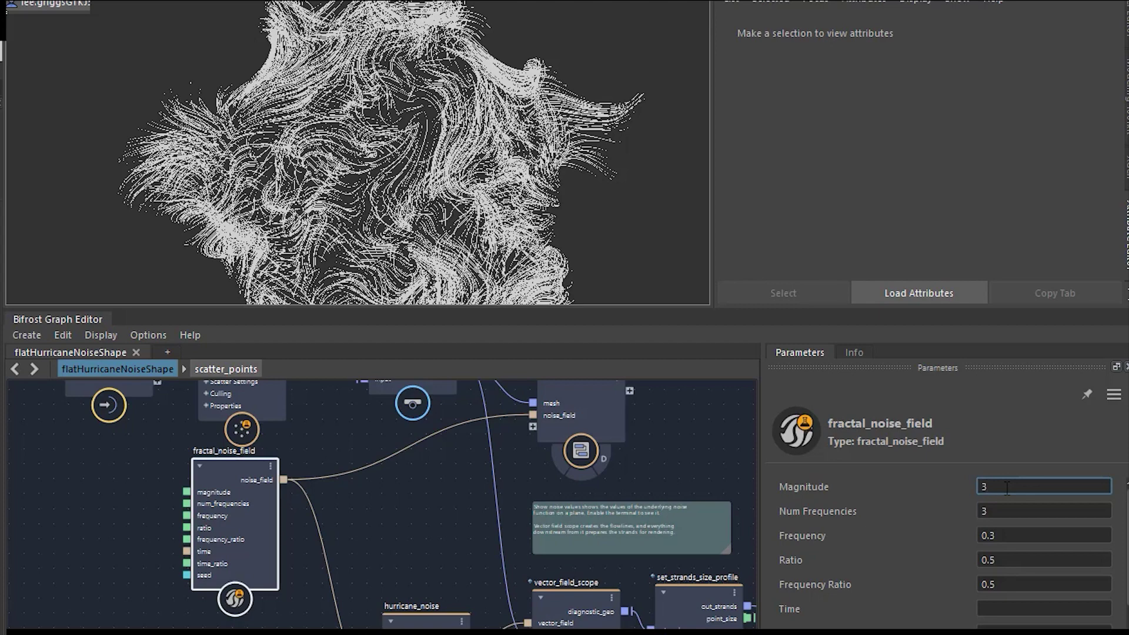
{"action": "type", "text": "3"}
{"action": "key", "text": "Return"}
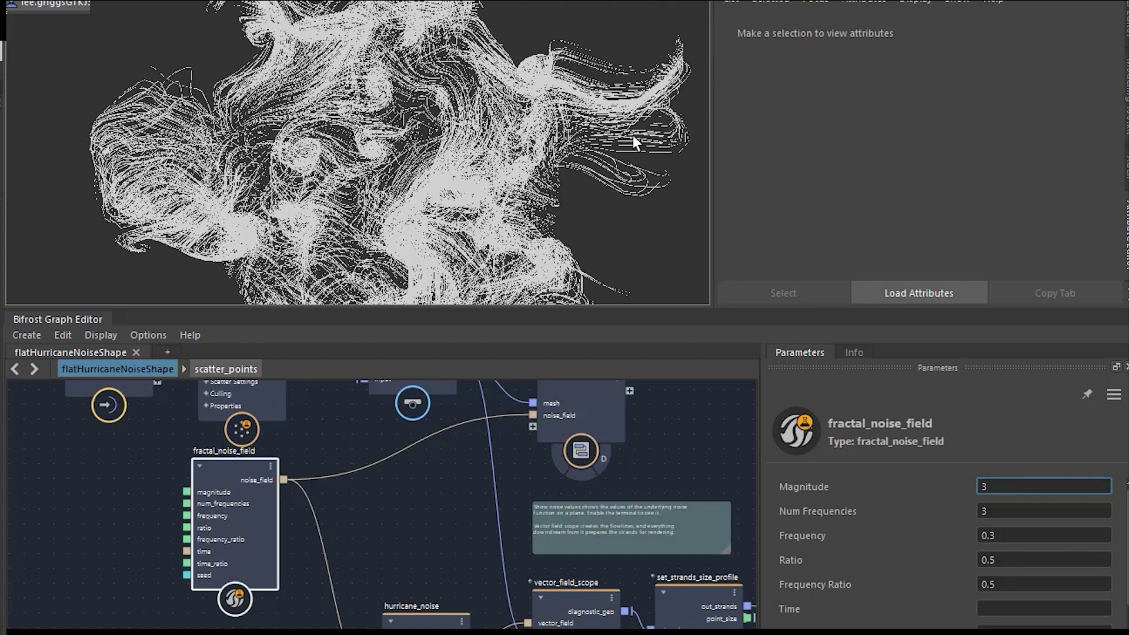
{"action": "middle_click_drag", "start_coordinate": [581, 203], "coordinate": [588, 250], "text": "alt"}
{"action": "left_click", "coordinate": [1000, 485]}
{"action": "type", "text": "4"}
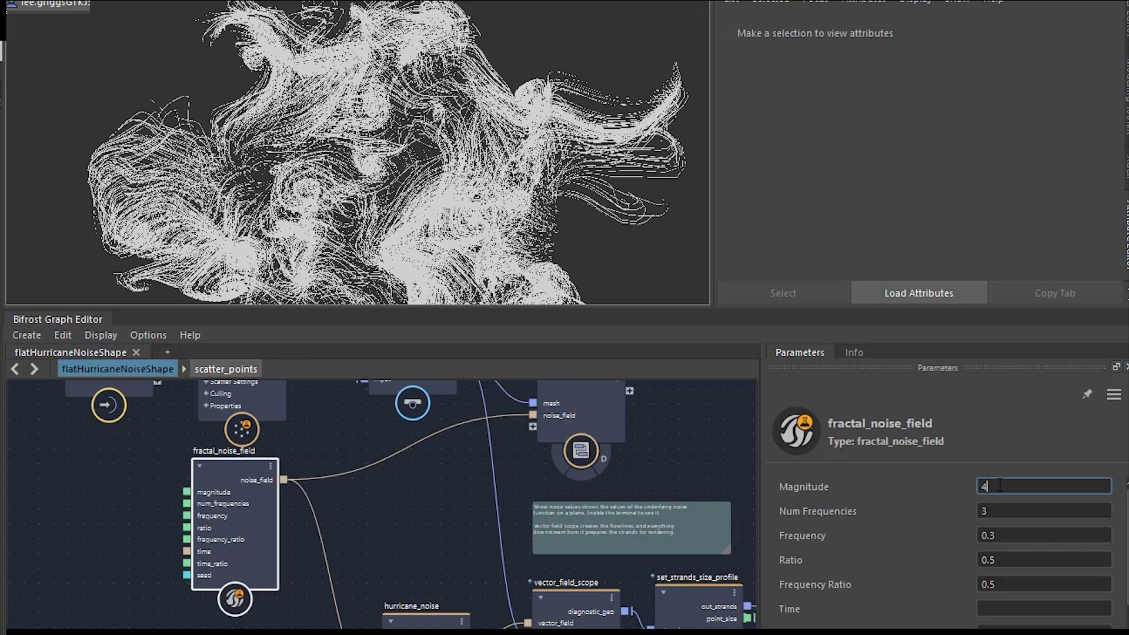
{"action": "key", "text": "Return"}
Set the vector_field Value to 1, 1, 1 and inspect the reshaped strands
{"action": "middle_click_drag", "start_coordinate": [265, 623], "coordinate": [235, 549]}
{"action": "left_click", "coordinate": [234, 549]}
{"action": "left_click", "coordinate": [234, 455]}
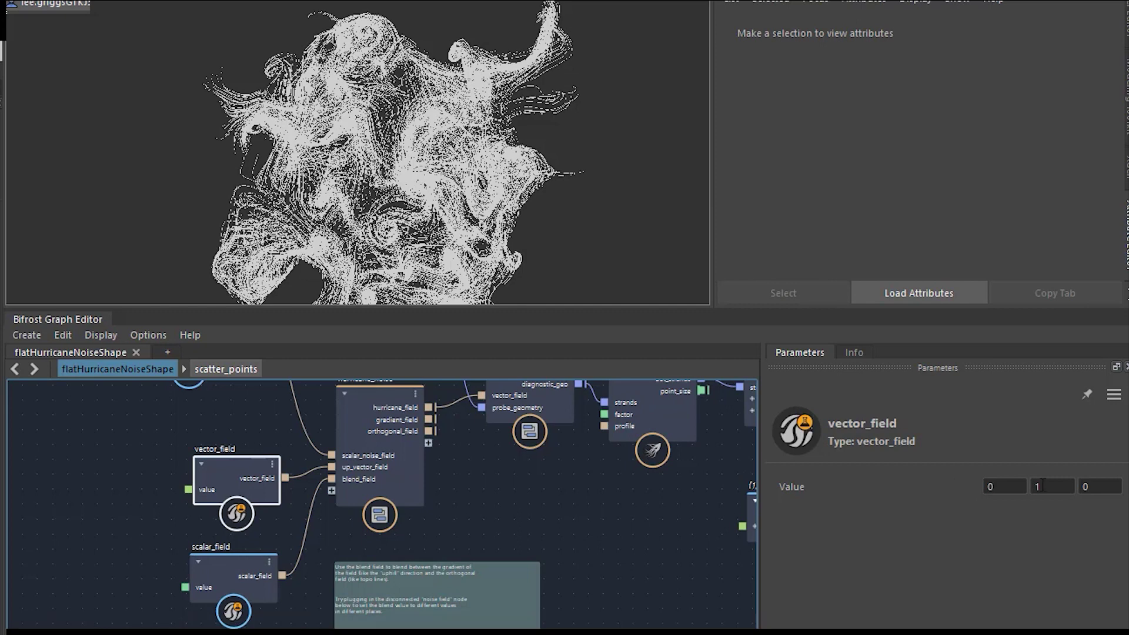
{"action": "left_click", "coordinate": [1024, 486]}
{"action": "type", "text": "1"}
{"action": "key", "text": "Tab"}
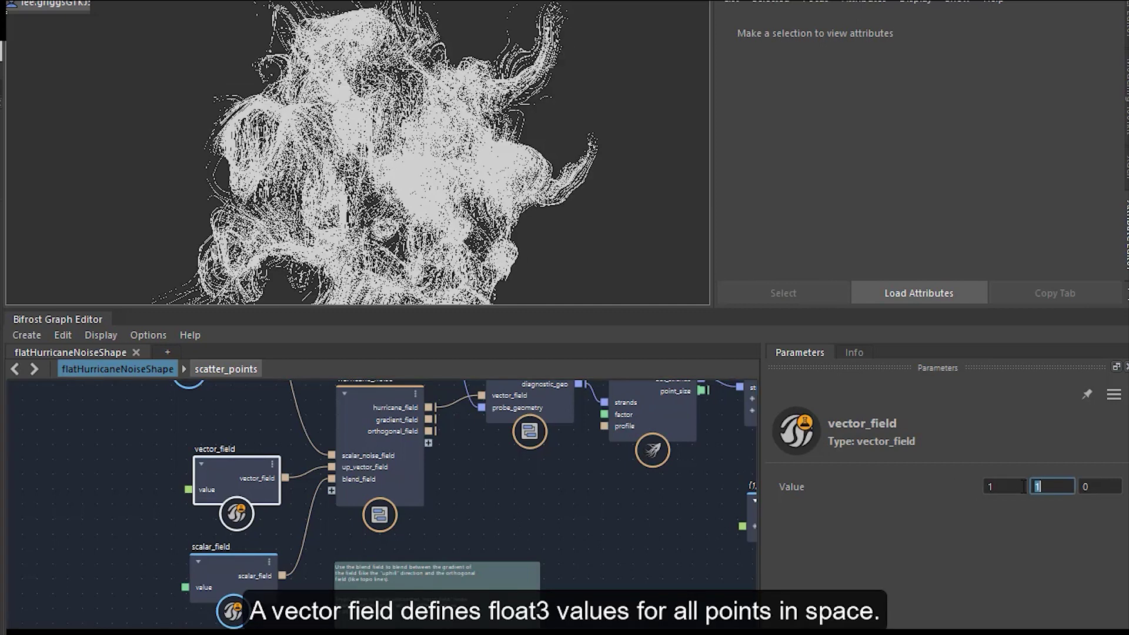
{"action": "key", "text": "Tab"}
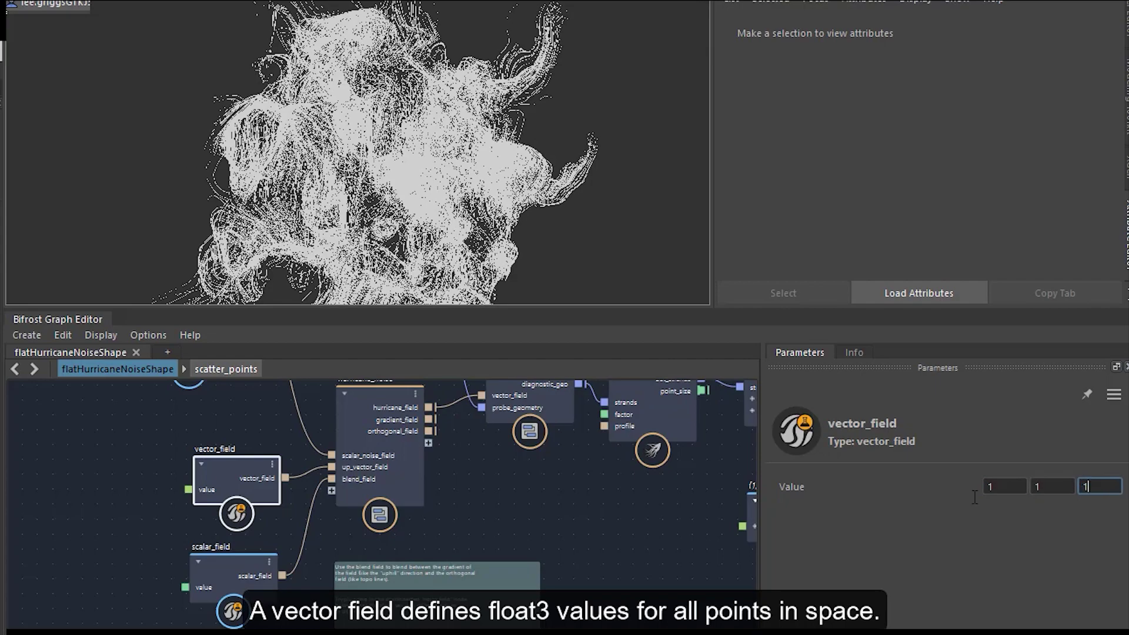
{"action": "key", "text": "Tab"}
{"action": "left_click_drag", "start_coordinate": [623, 213], "coordinate": [513, 100], "text": "alt"}
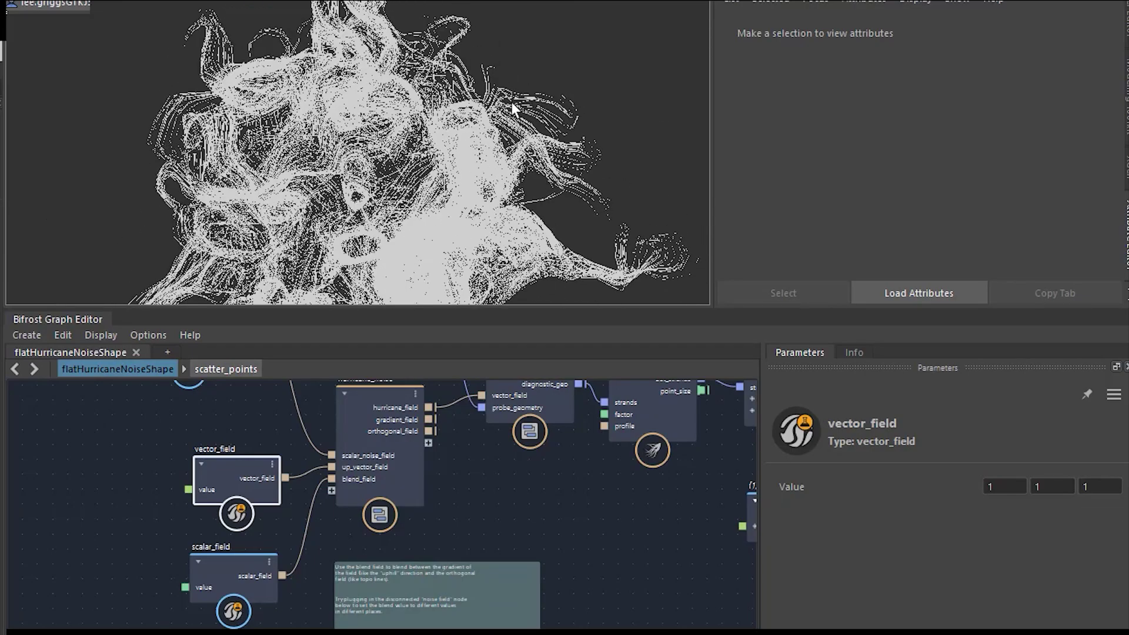
Create a directional light in the scene from the hotbox Lights menu
{"action": "key", "text": "space"}
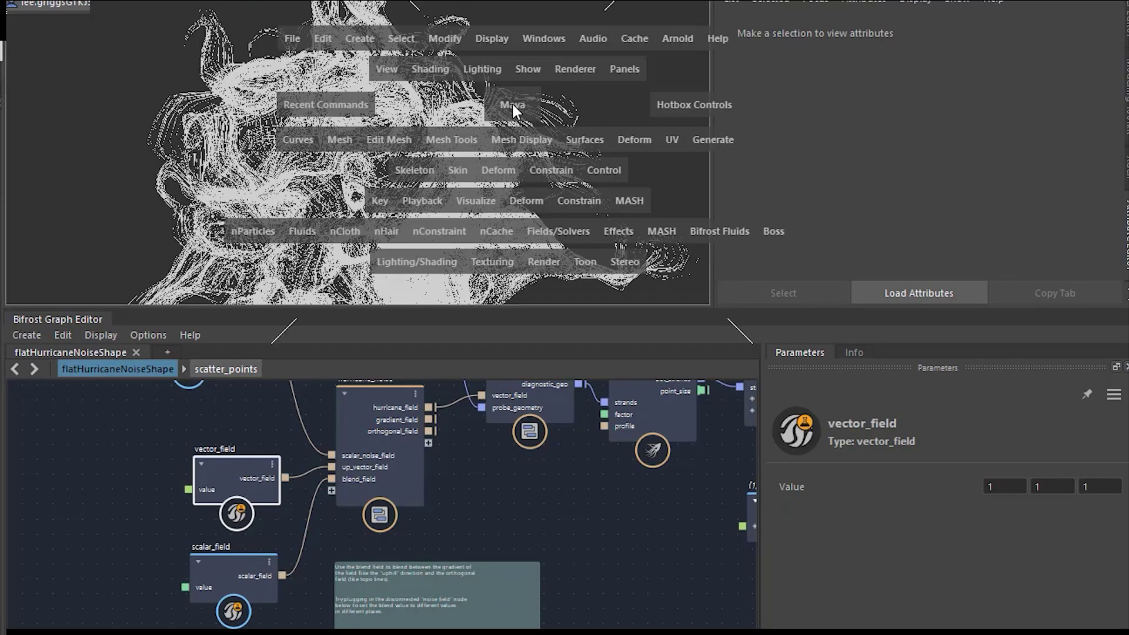
{"action": "left_click", "coordinate": [372, 40]}
{"action": "mouse_move", "coordinate": [475, 144]}
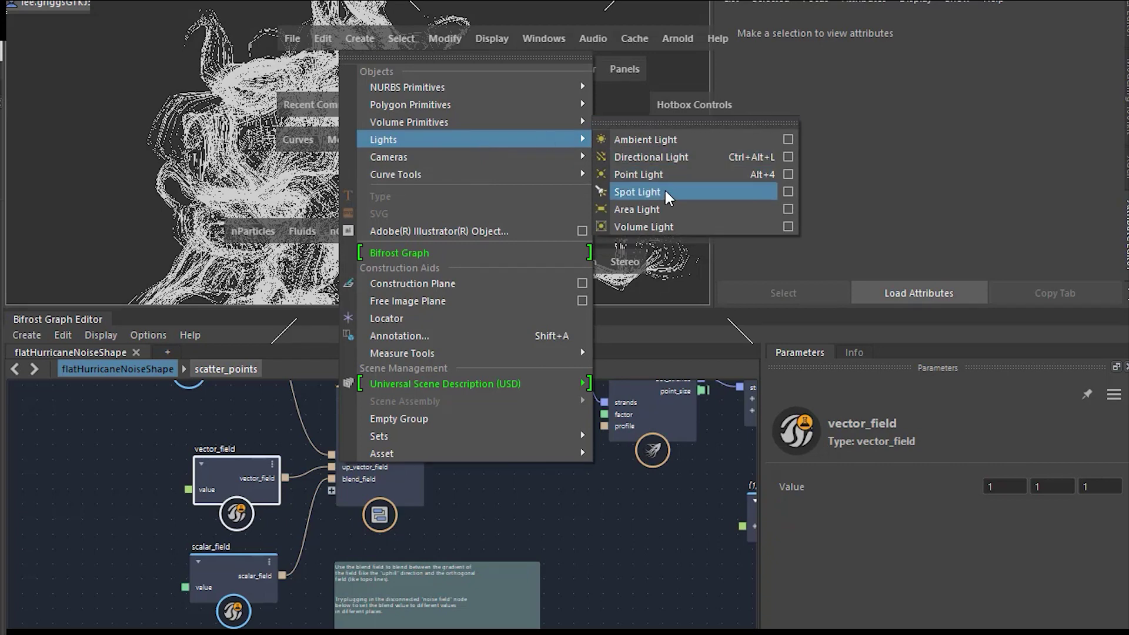
{"action": "left_click", "coordinate": [683, 156]}
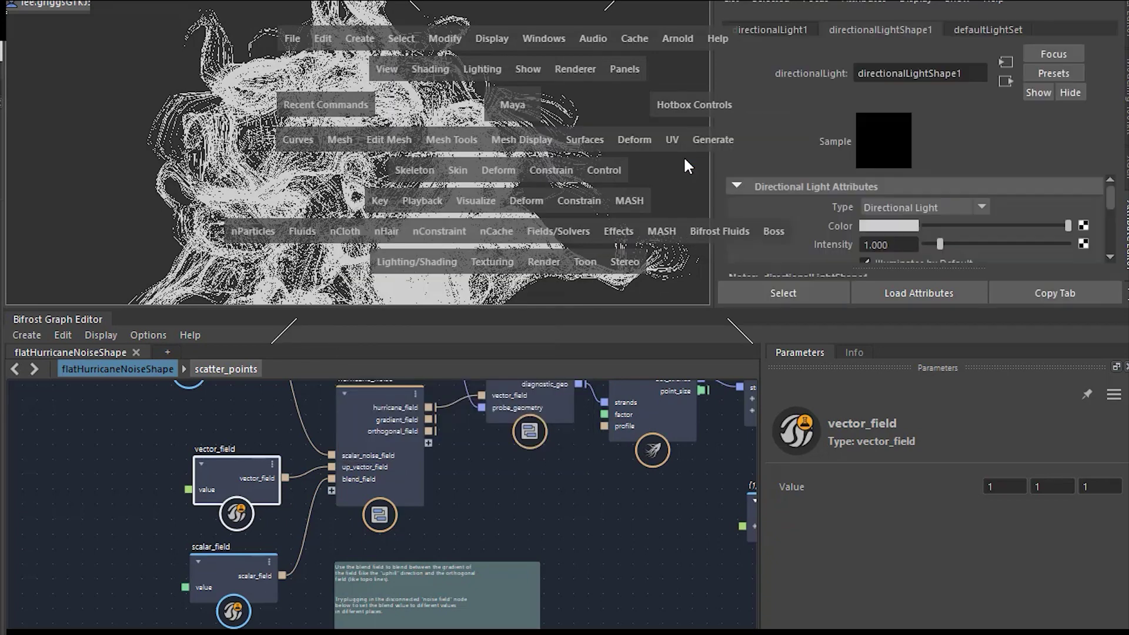
Switch the viewport renderer to Arnold and view the lit strands
{"action": "key", "text": "space"}
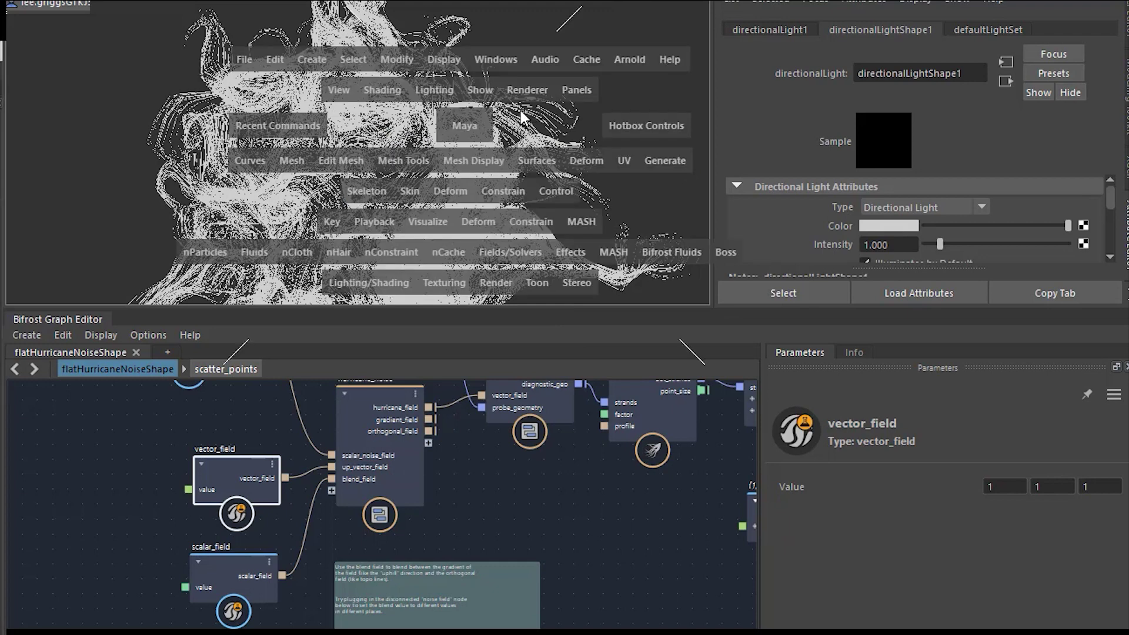
{"action": "left_click", "coordinate": [527, 89]}
{"action": "left_click", "coordinate": [553, 143]}
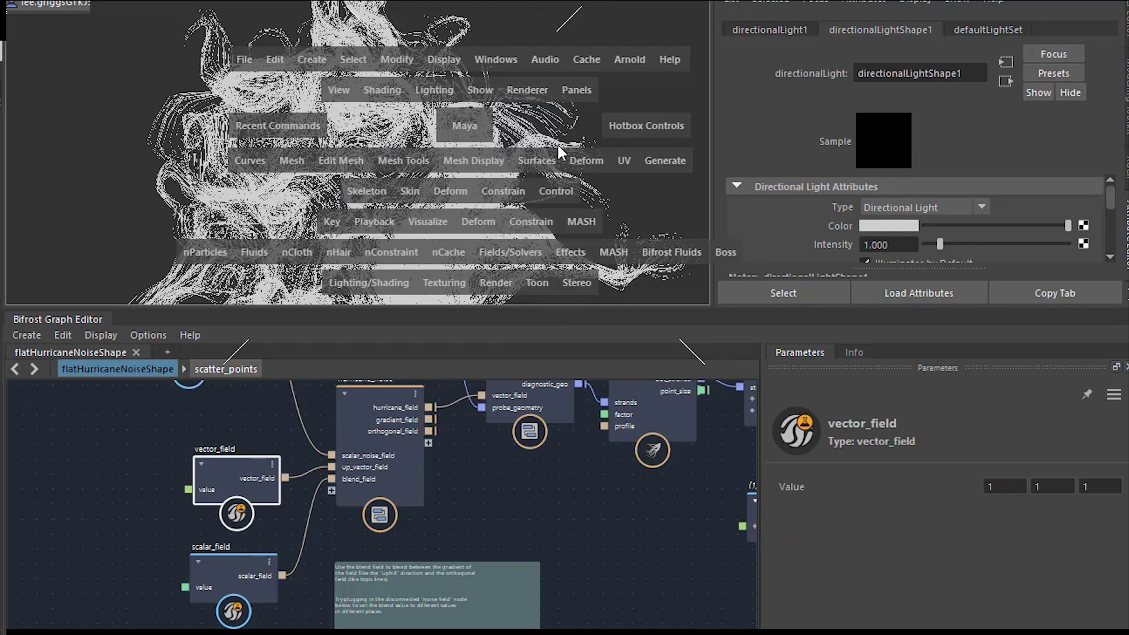
{"action": "left_click", "coordinate": [611, 135]}
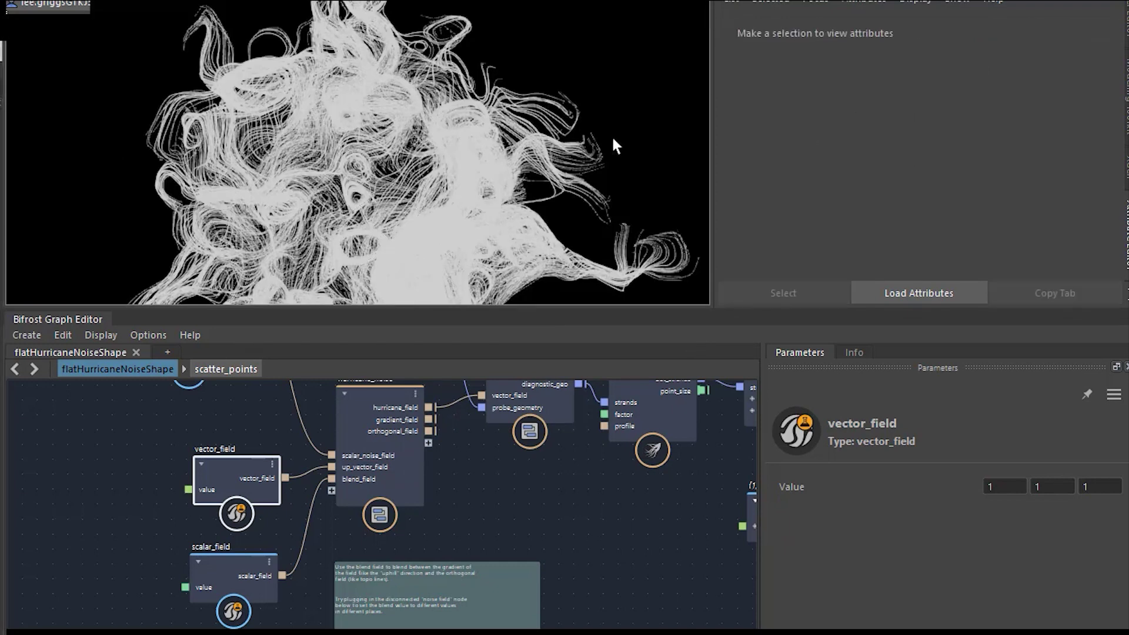
{"action": "left_click_drag", "start_coordinate": [612, 135], "coordinate": [630, 176], "text": "alt"}
{"action": "left_click", "coordinate": [591, 511]}
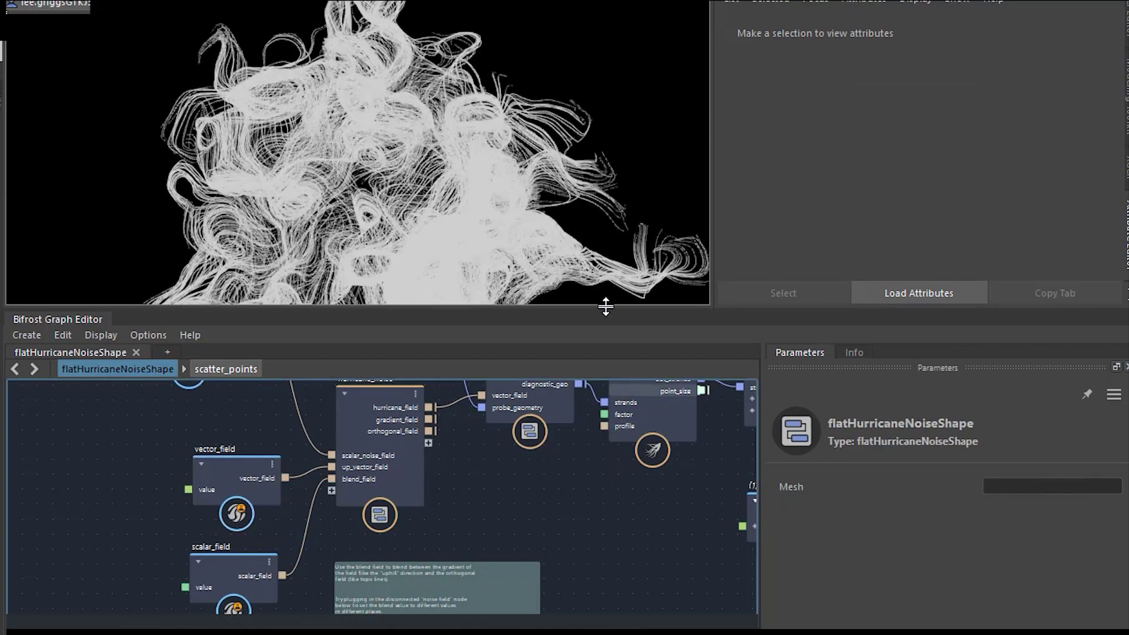
Dock the Node Editor beneath a larger viewport
{"action": "key", "text": "space"}
{"action": "left_click_drag", "start_coordinate": [585, 97], "coordinate": [633, 326]}
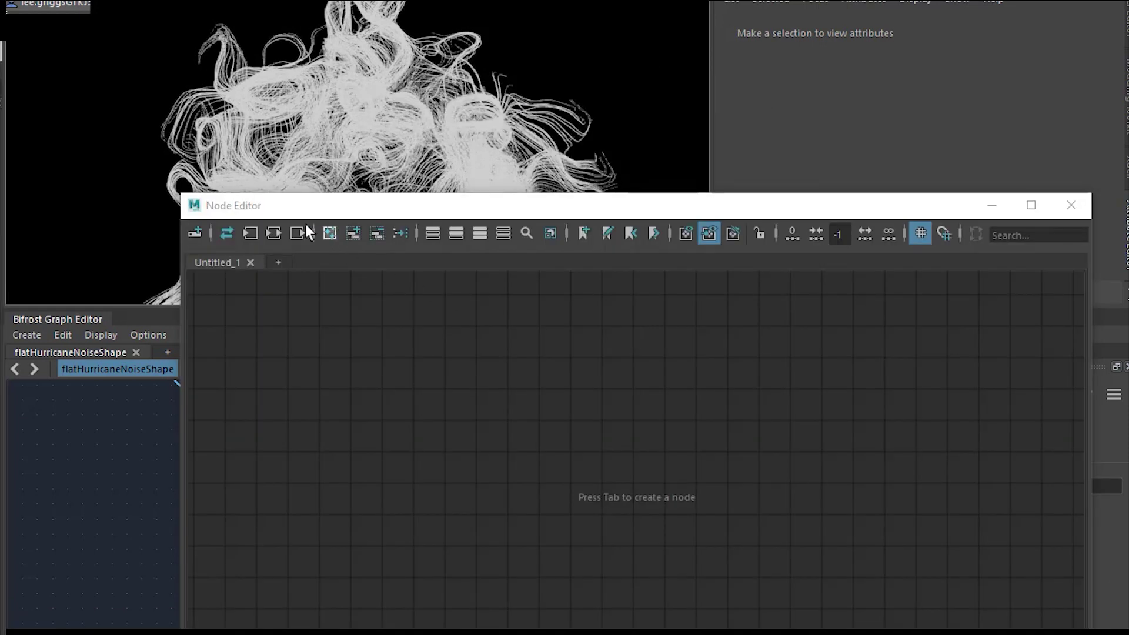
{"action": "left_click_drag", "start_coordinate": [536, 218], "coordinate": [217, 323]}
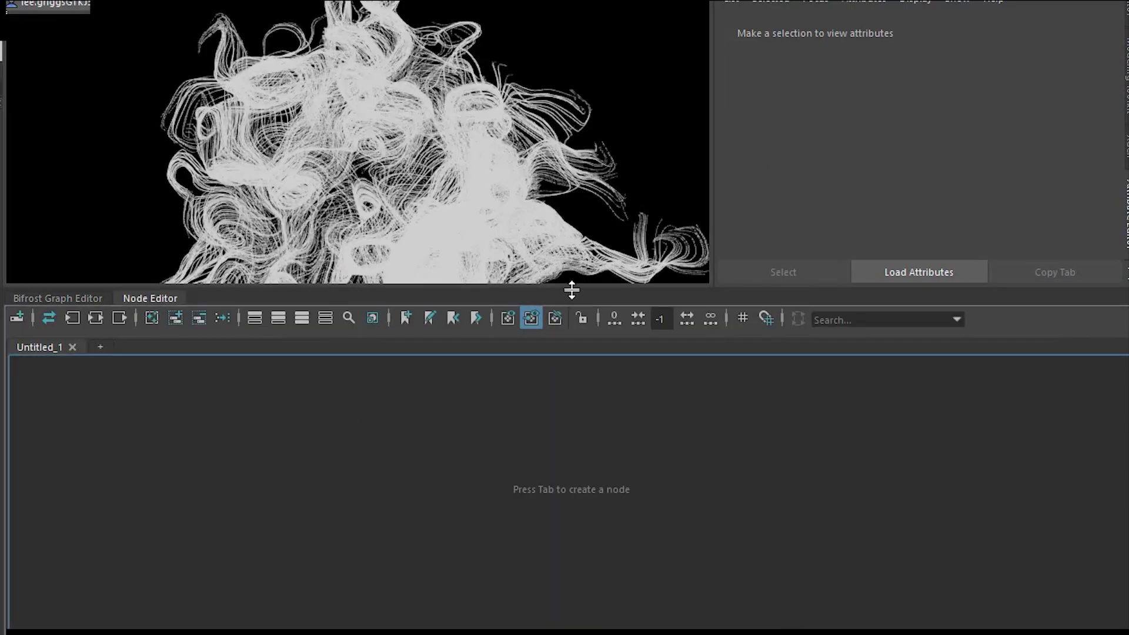
{"action": "left_click_drag", "start_coordinate": [574, 288], "coordinate": [580, 353]}
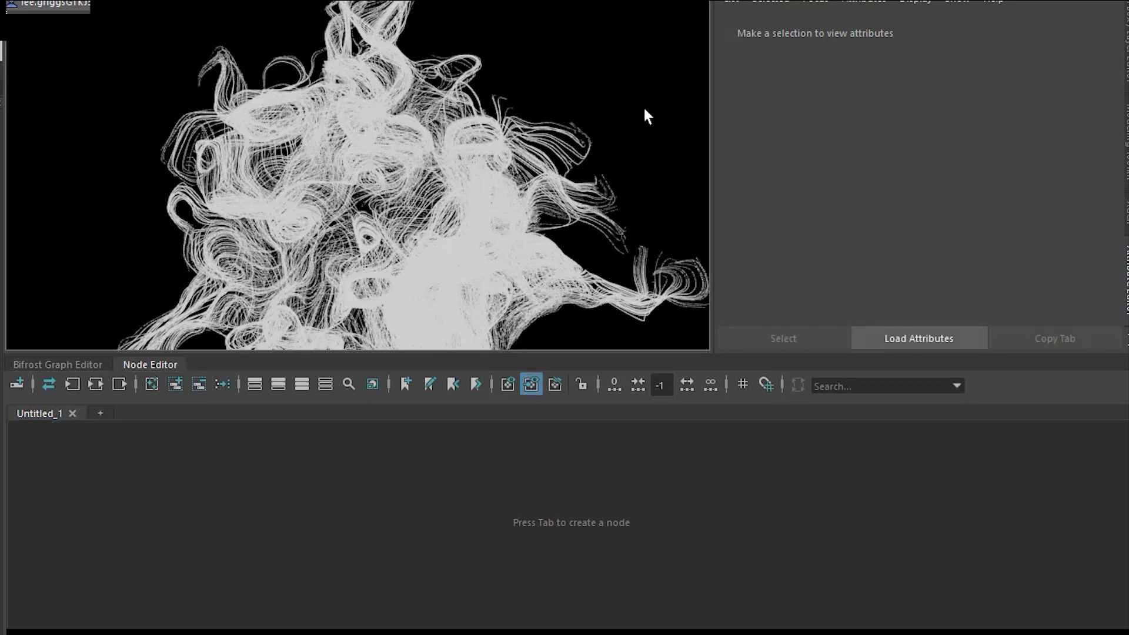
Add an aiRaySwitch as the render background and raise its Camera ray value
{"action": "scroll", "coordinate": [826, 217], "scroll_direction": "down", "scroll_amount": 8}
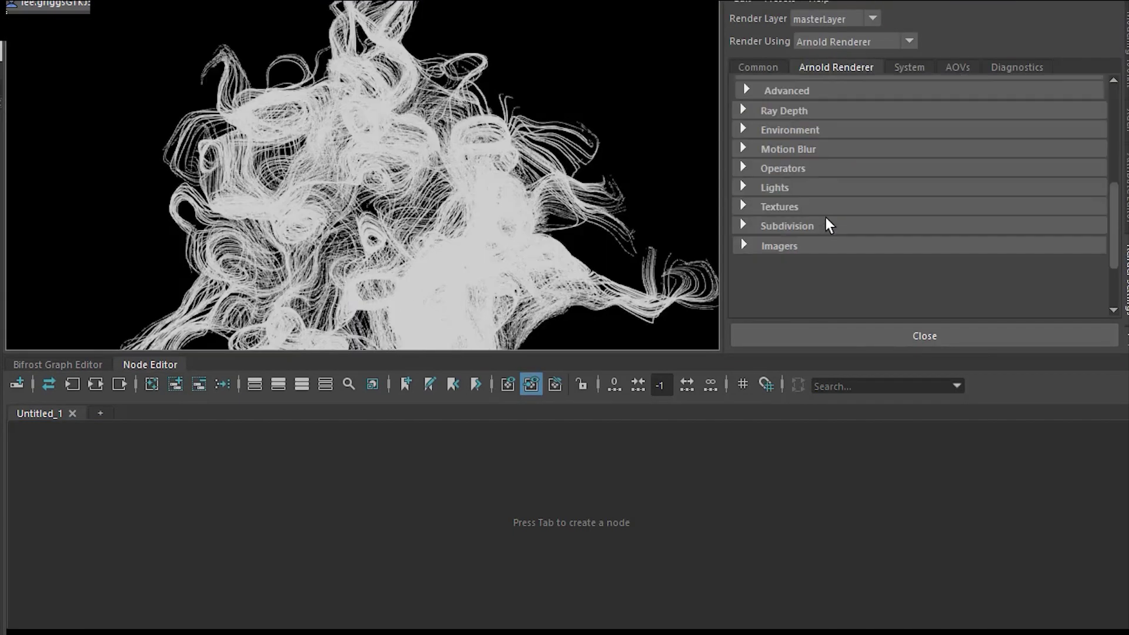
{"action": "left_click", "coordinate": [767, 82]}
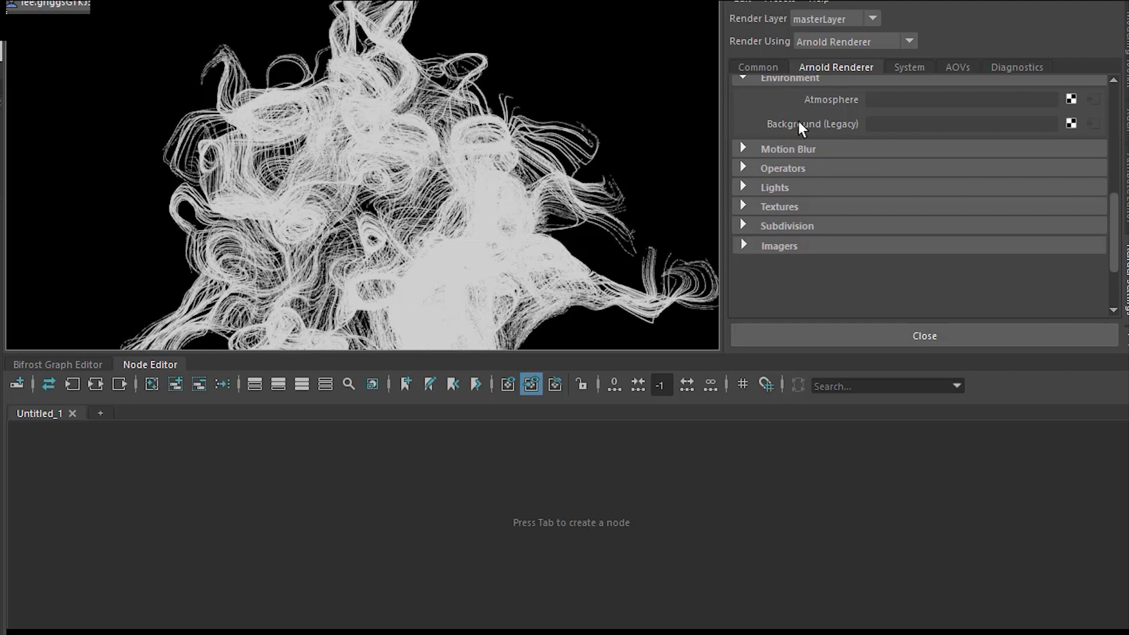
{"action": "left_click", "coordinate": [1071, 122]}
{"action": "left_click", "coordinate": [1013, 184]}
{"action": "left_click", "coordinate": [1093, 123]}
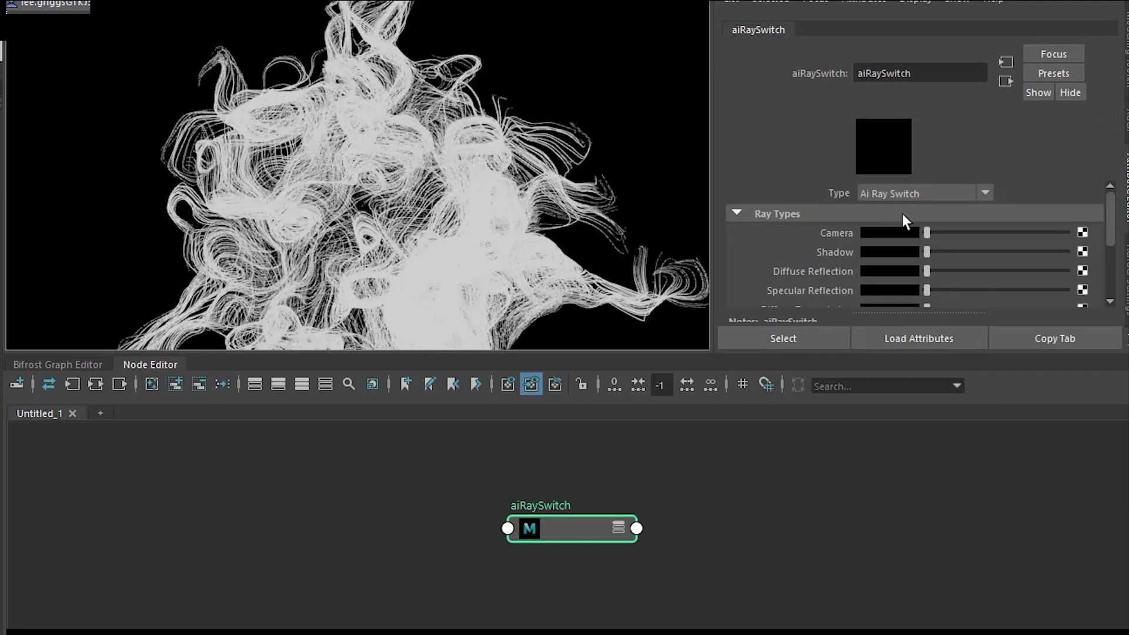
{"action": "left_click_drag", "start_coordinate": [927, 232], "coordinate": [1070, 233]}
Delete the aiRaySwitch node and create an aiToon shader node
{"action": "key", "text": "Delete"}
{"action": "key", "text": "Tab"}
{"action": "type", "text": "toon"}
{"action": "key", "text": "Return"}
Assign aiToon1 to the flatHurricaneNoise strands object
{"action": "left_click", "coordinate": [350, 488]}
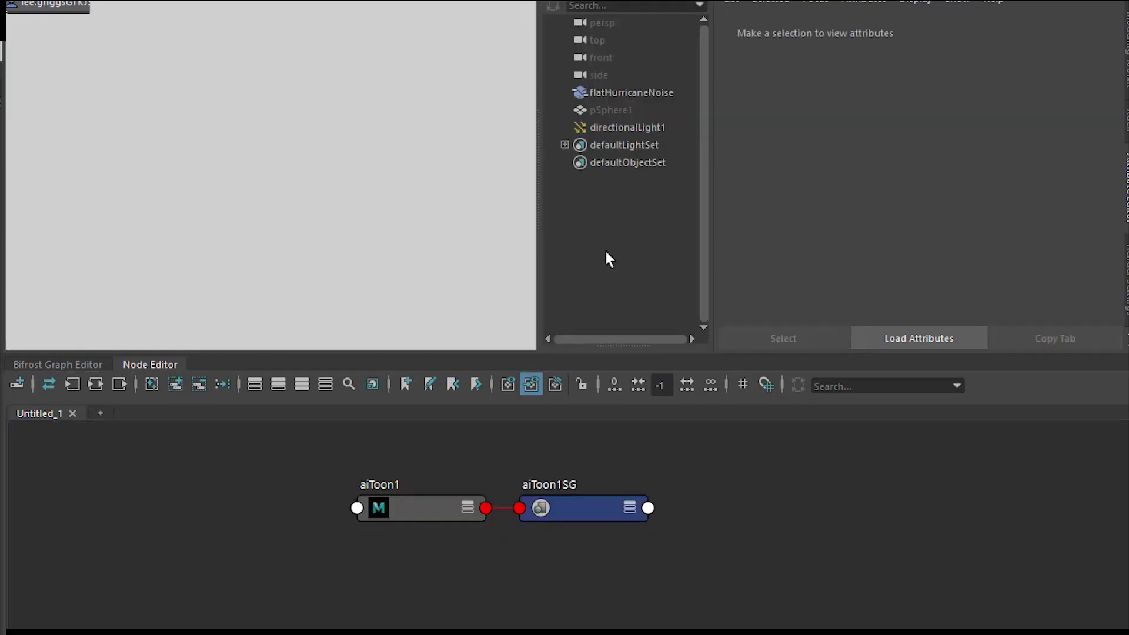
{"action": "left_click", "coordinate": [623, 93]}
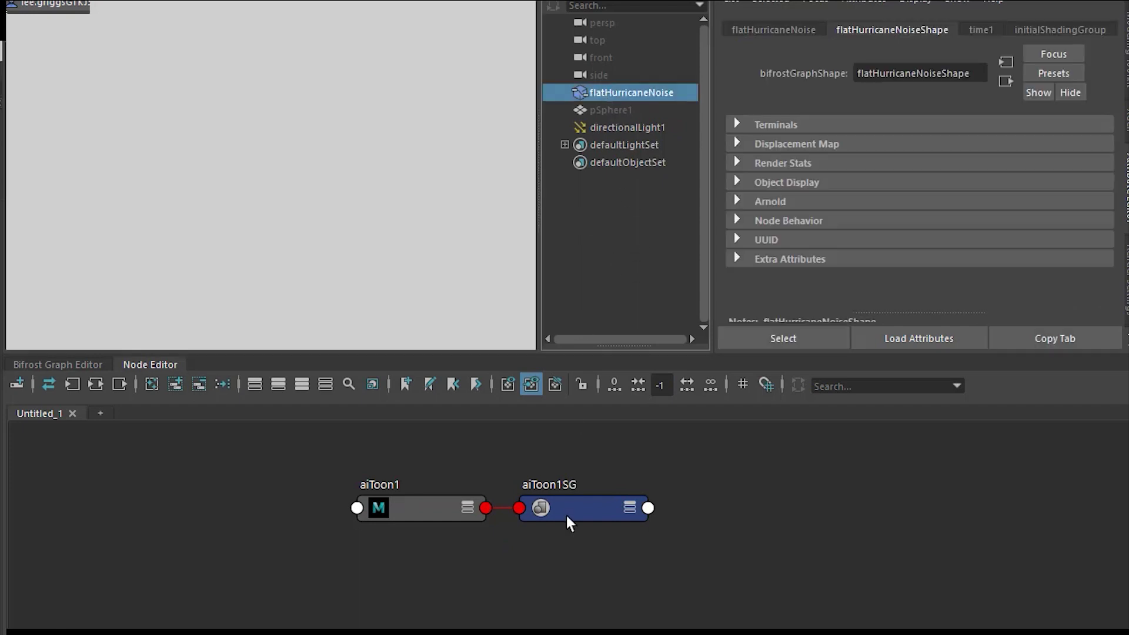
{"action": "right_click_drag", "start_coordinate": [402, 508], "coordinate": [404, 114]}
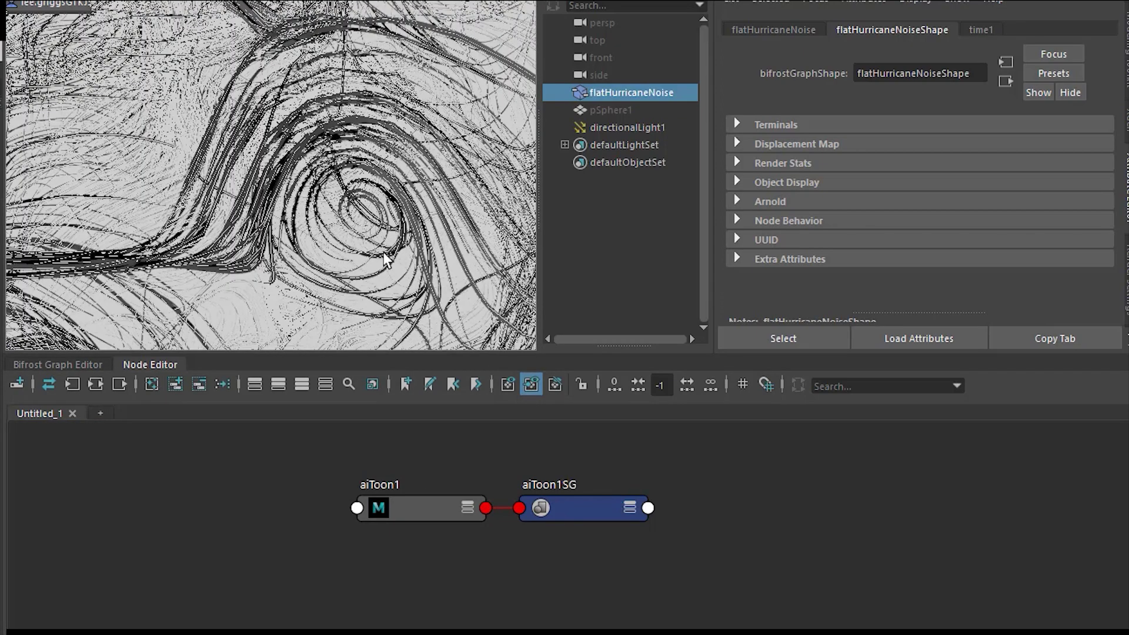
{"action": "left_click", "coordinate": [343, 502]}
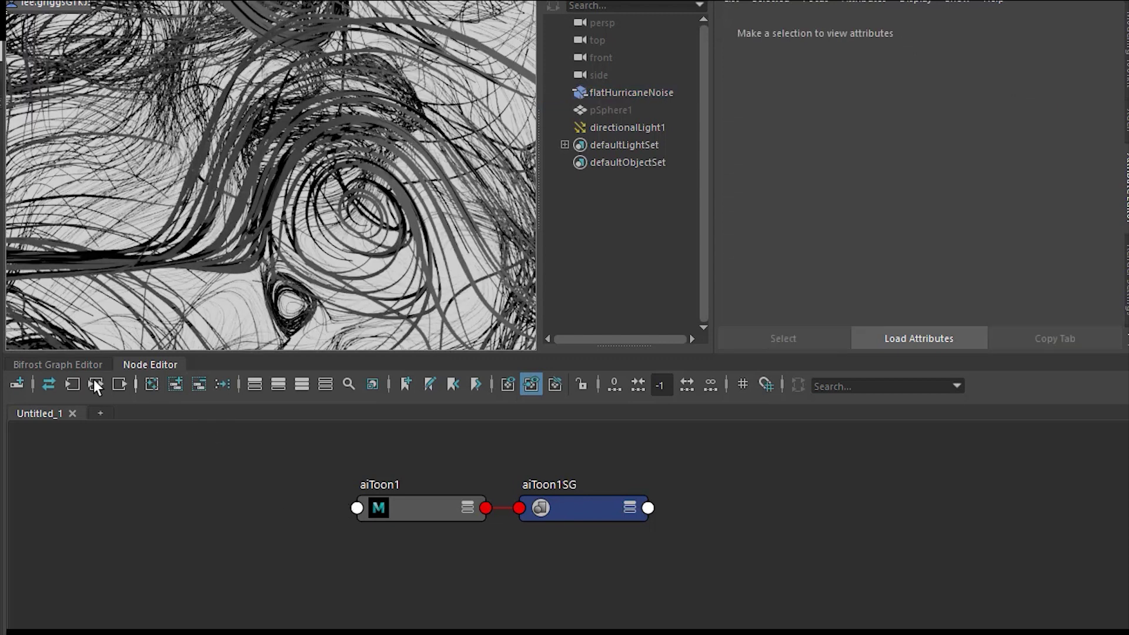
{"action": "left_click", "coordinate": [62, 364]}
In the Bifrost graph, change set_strands_size_profile Factor from 0.003 to 0.01
{"action": "middle_click_drag", "start_coordinate": [602, 492], "coordinate": [335, 579]}
{"action": "middle_click_drag", "start_coordinate": [668, 411], "coordinate": [544, 423]}
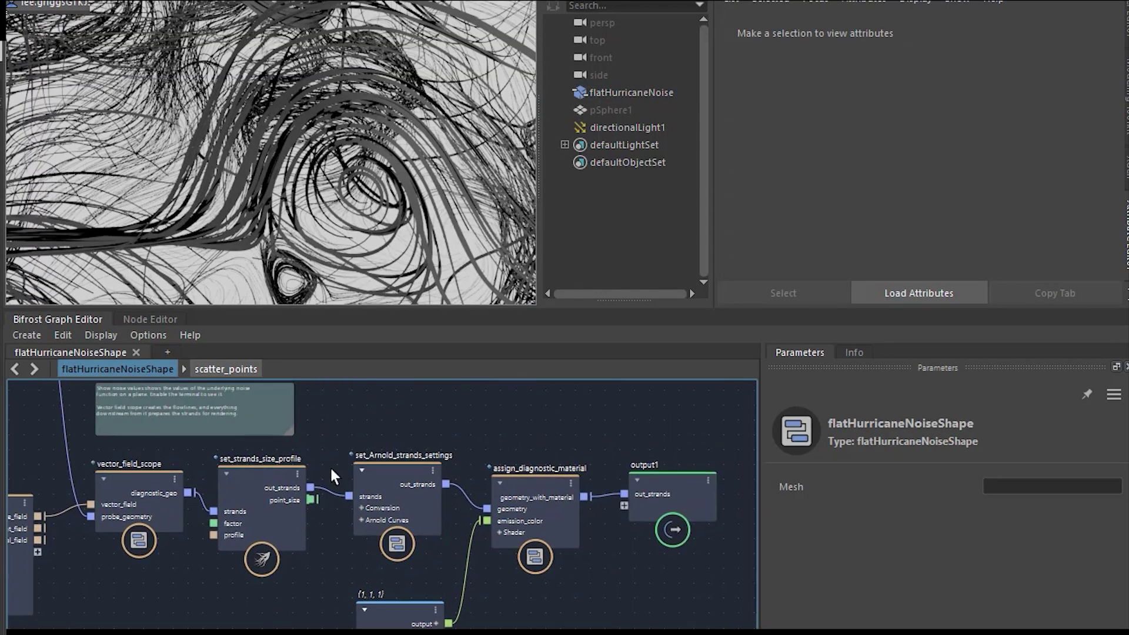
{"action": "left_click", "coordinate": [357, 473]}
{"action": "left_click", "coordinate": [251, 474]}
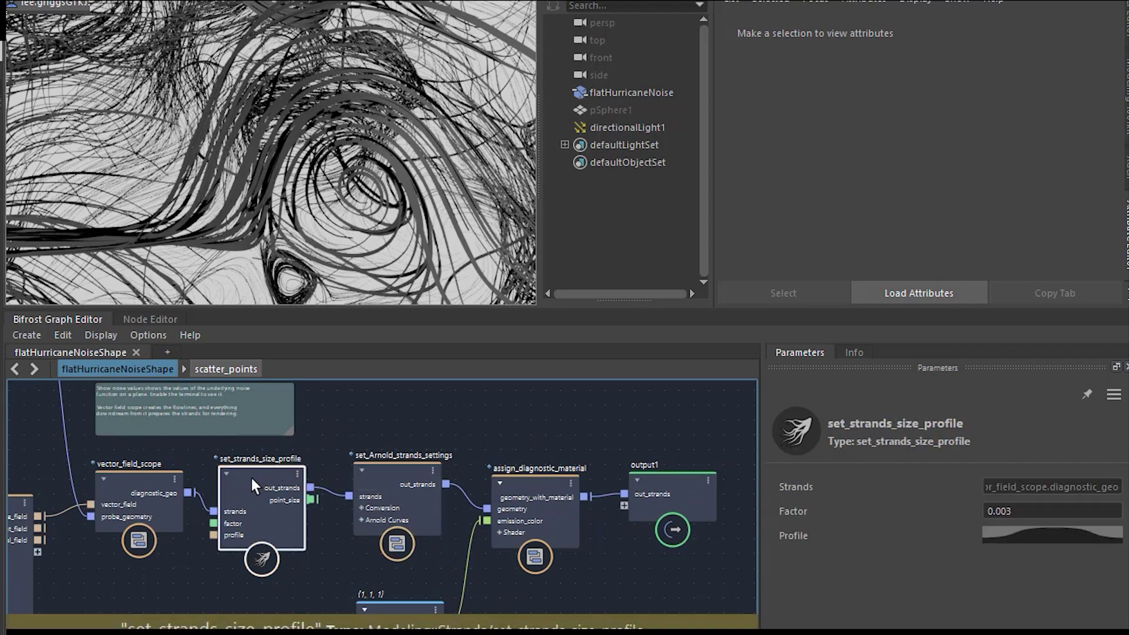
{"action": "left_click", "coordinate": [1029, 511]}
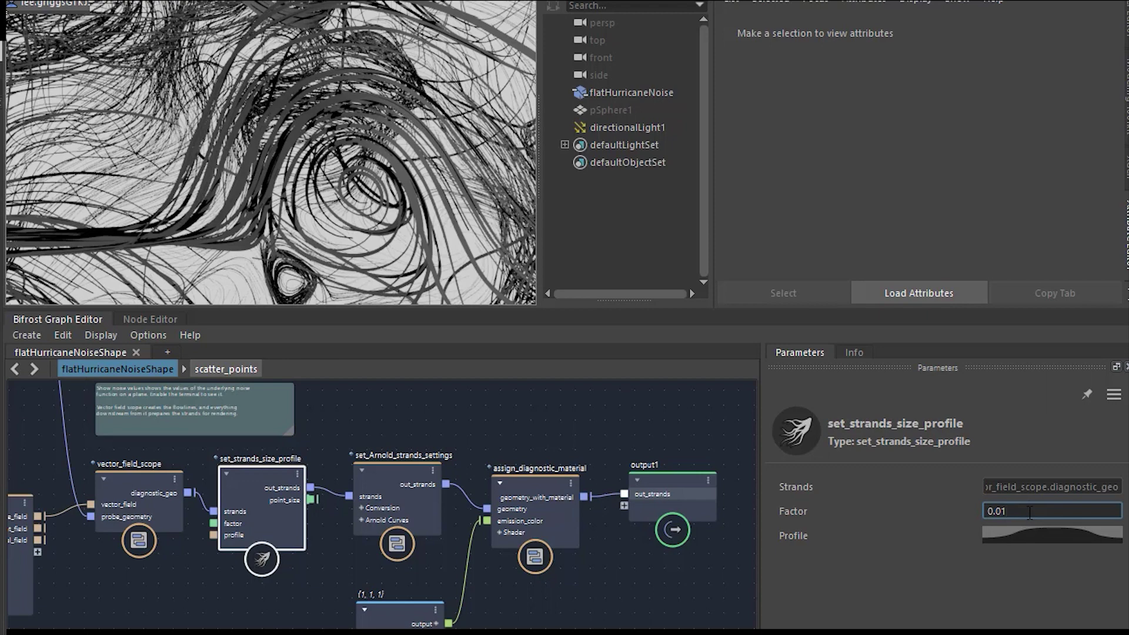
{"action": "type", "text": "0.01"}
{"action": "key", "text": "Return"}
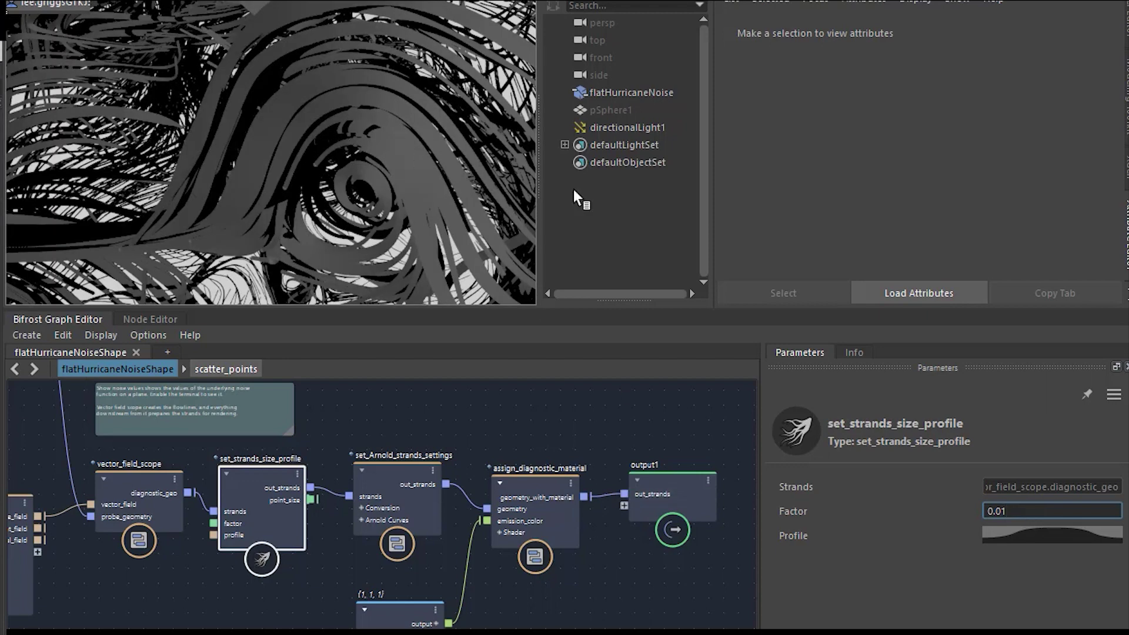
Connect a new aiUtility node to aiToon1's Emission Color
{"action": "left_click", "coordinate": [605, 128]}
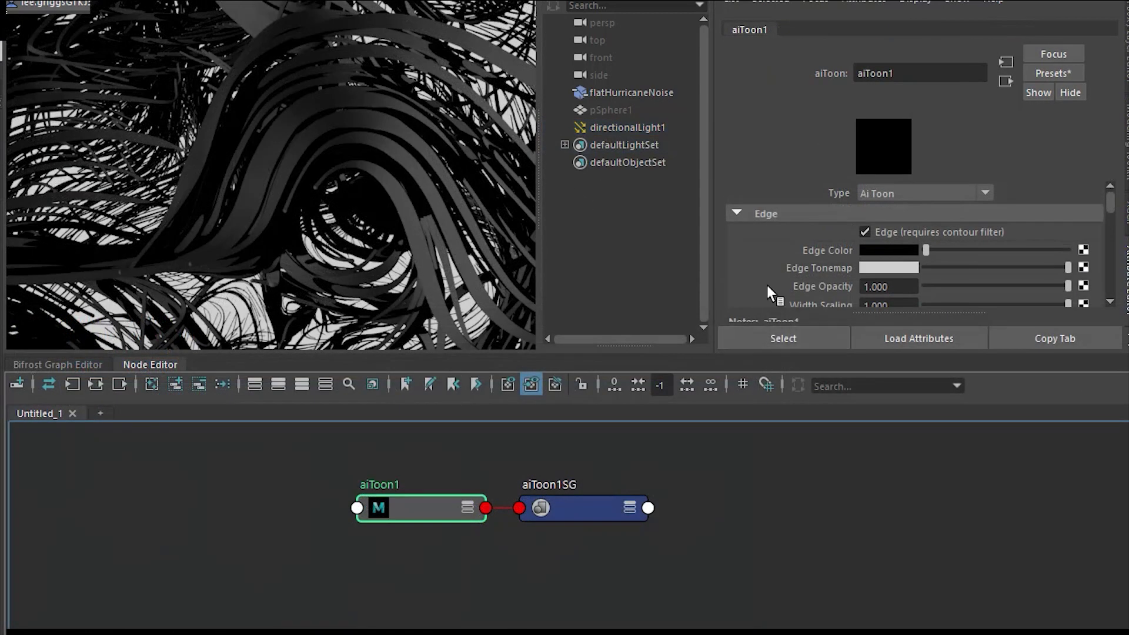
{"action": "scroll", "coordinate": [773, 281], "scroll_direction": "down", "scroll_amount": 10}
{"action": "scroll", "coordinate": [774, 279], "scroll_direction": "up", "scroll_amount": 2}
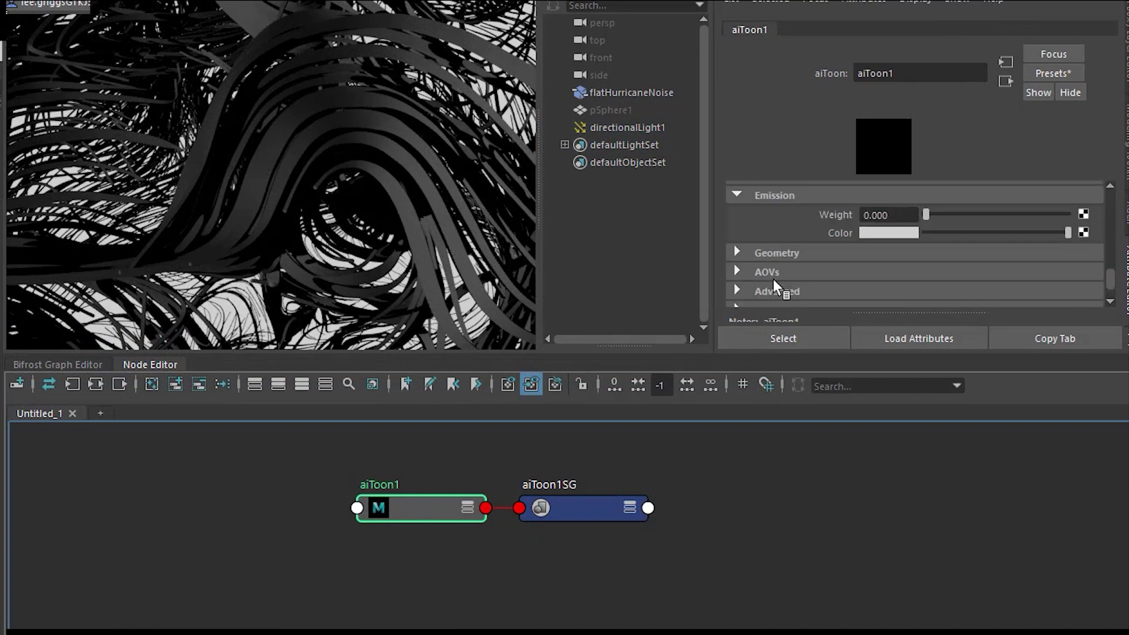
{"action": "left_click", "coordinate": [1083, 232]}
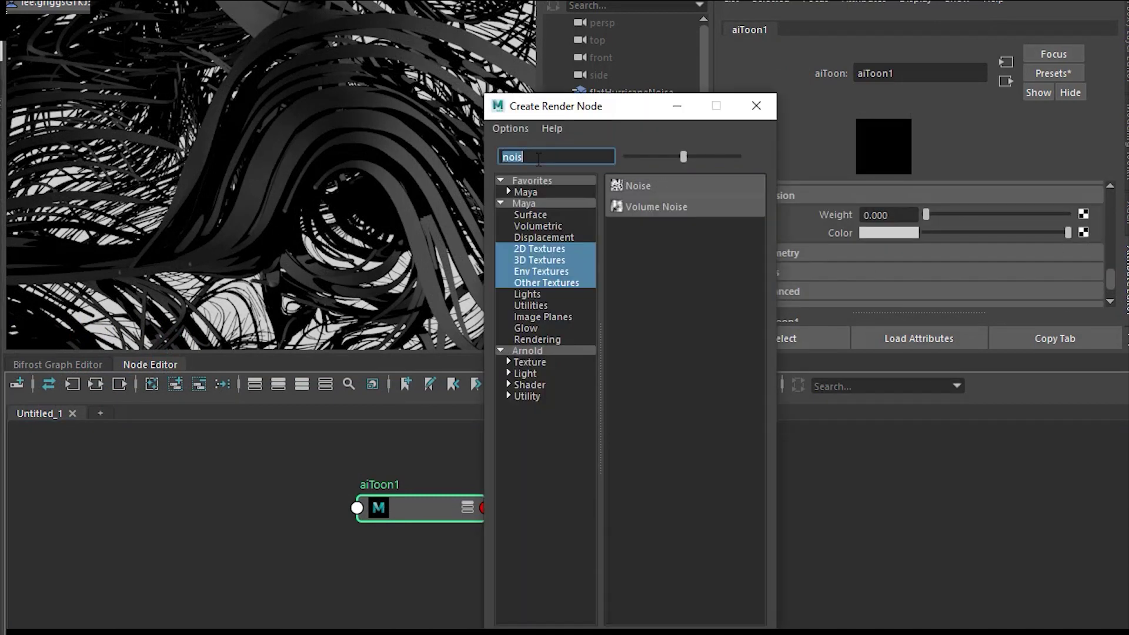
{"action": "type", "text": "util"}
{"action": "left_click", "coordinate": [553, 351]}
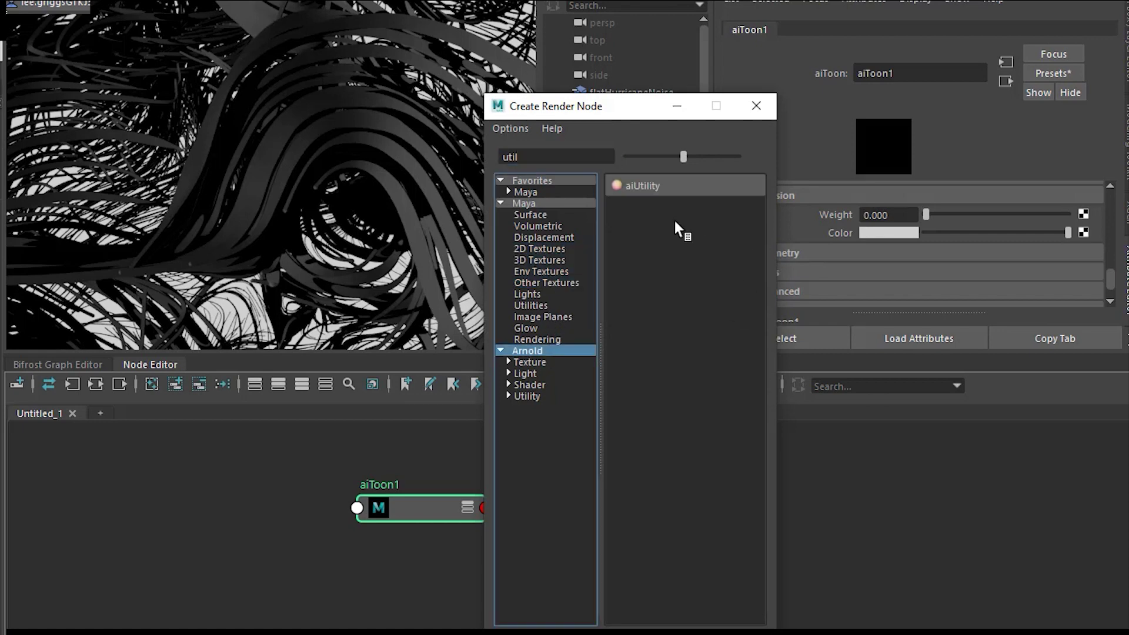
{"action": "left_click", "coordinate": [658, 185]}
Set the aiUtility's Shade Mode to flat and Color Mode to Bad UVs
{"action": "left_click", "coordinate": [884, 236]}
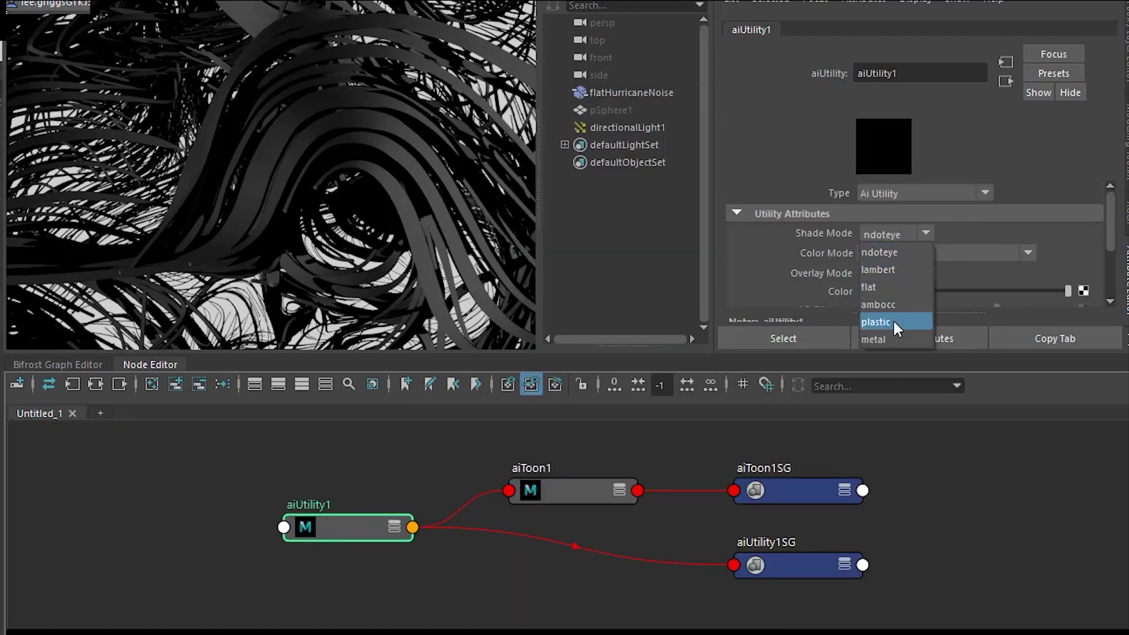
{"action": "left_click", "coordinate": [884, 287]}
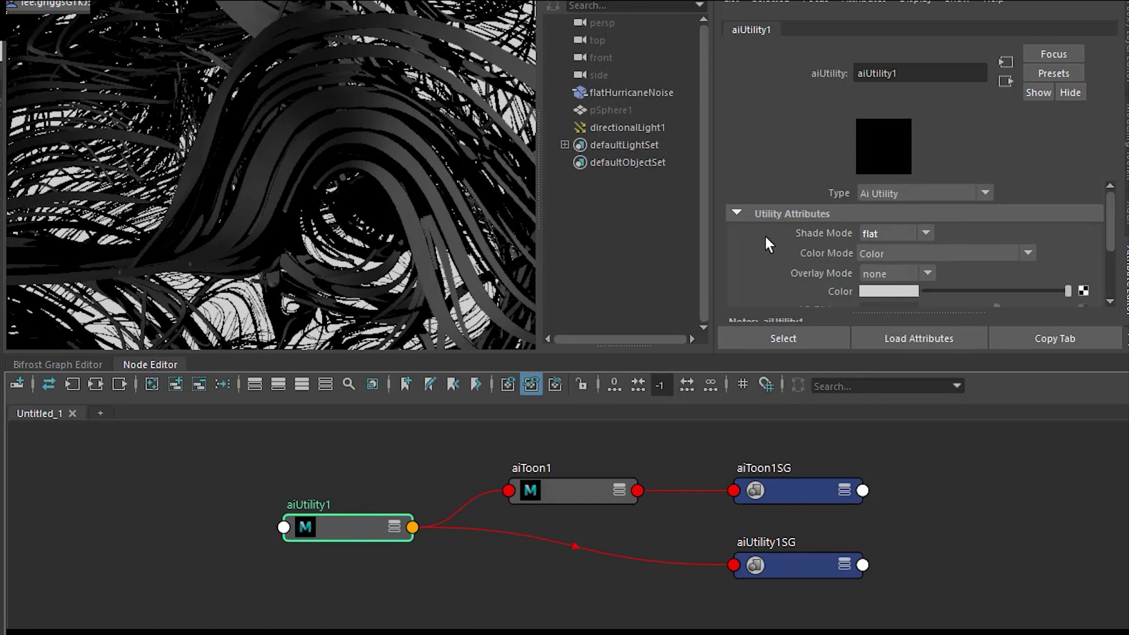
{"action": "left_click", "coordinate": [926, 253]}
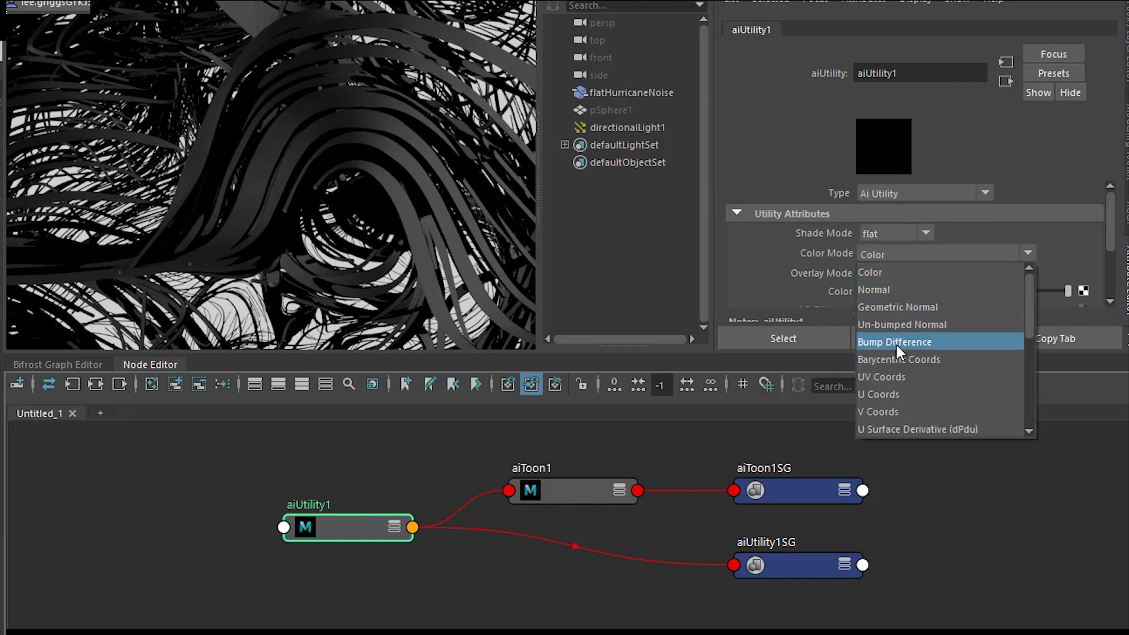
{"action": "left_click", "coordinate": [941, 289]}
{"action": "left_click", "coordinate": [946, 252]}
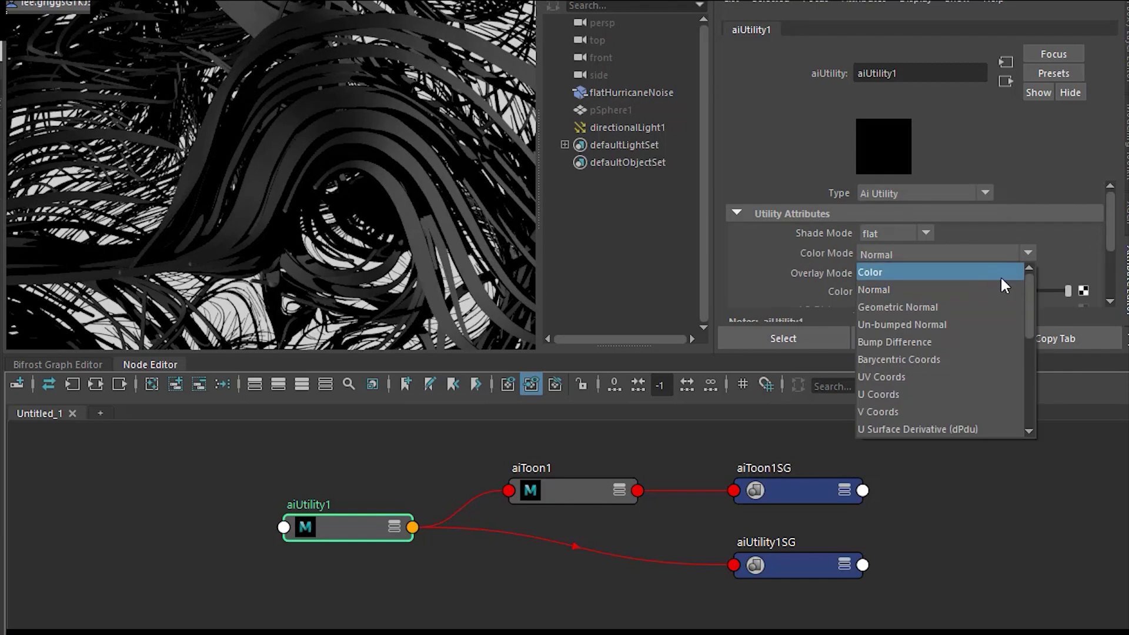
{"action": "left_click_drag", "start_coordinate": [1028, 292], "coordinate": [1036, 393]}
{"action": "left_click", "coordinate": [923, 404]}
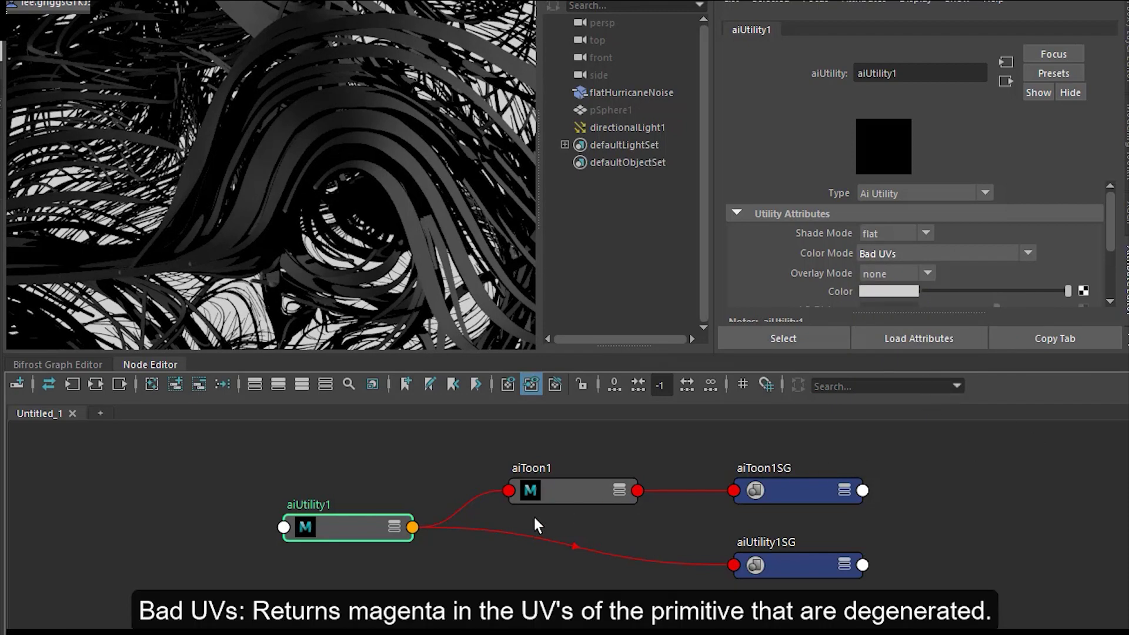
Reassign aiToon1 to the strands and raise its Emission Weight to 0.932
{"action": "left_click", "coordinate": [593, 95]}
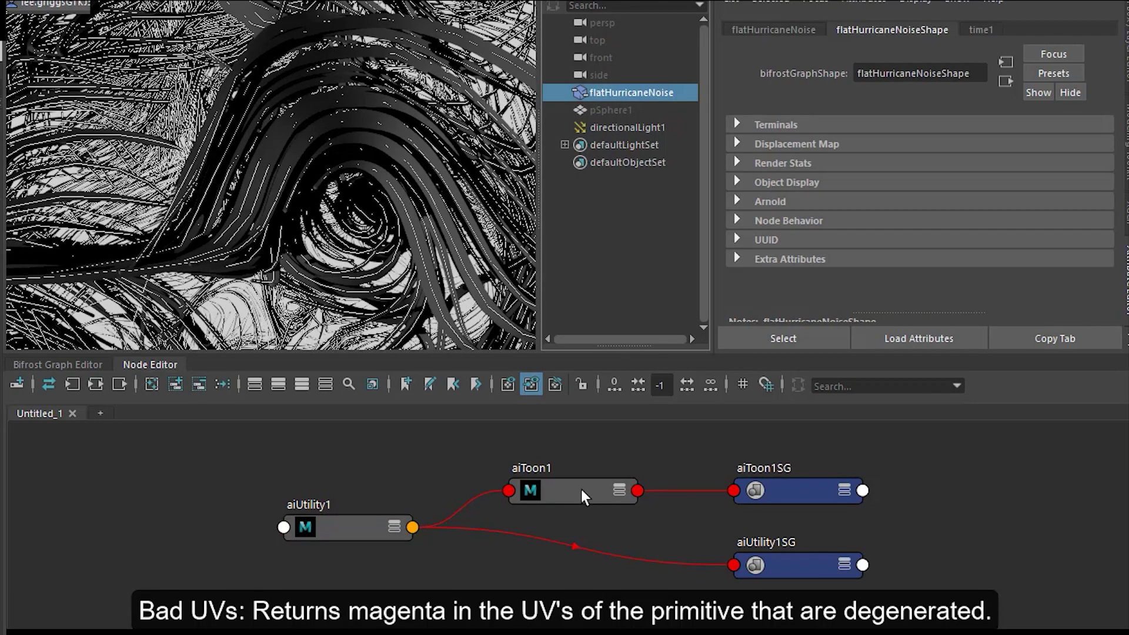
{"action": "right_click_drag", "start_coordinate": [581, 491], "coordinate": [565, 252]}
{"action": "left_click", "coordinate": [586, 481]}
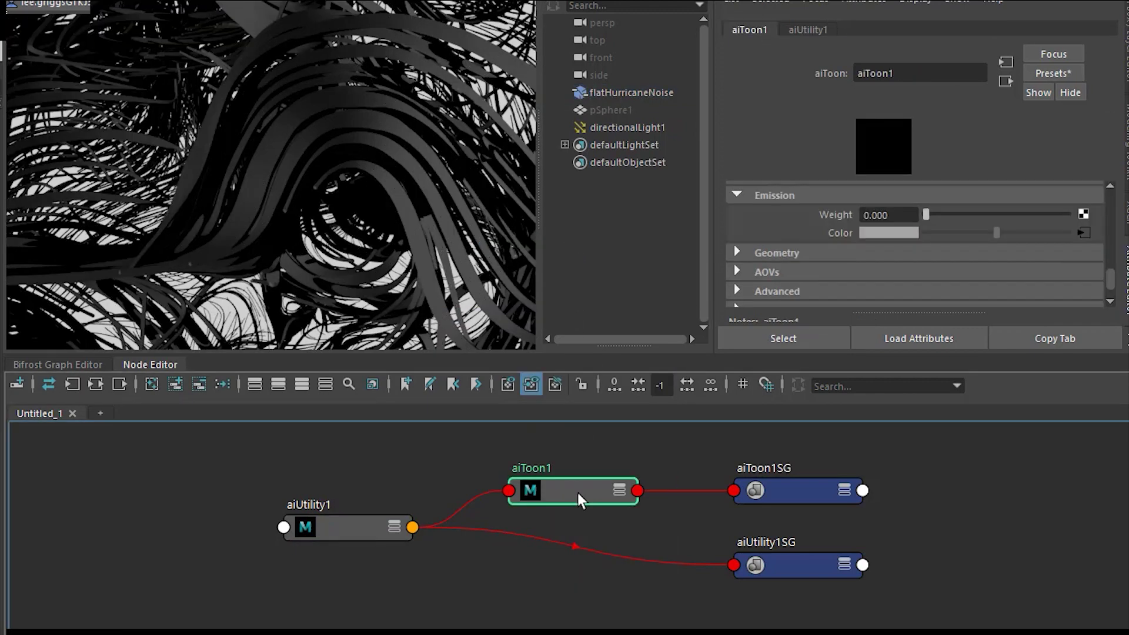
{"action": "left_click_drag", "start_coordinate": [988, 215], "coordinate": [1058, 215]}
Try Floatgrid and Uniform ID colour modes, then return aiUtility1 to Bad UVs
{"action": "left_click_drag", "start_coordinate": [334, 527], "coordinate": [319, 515]}
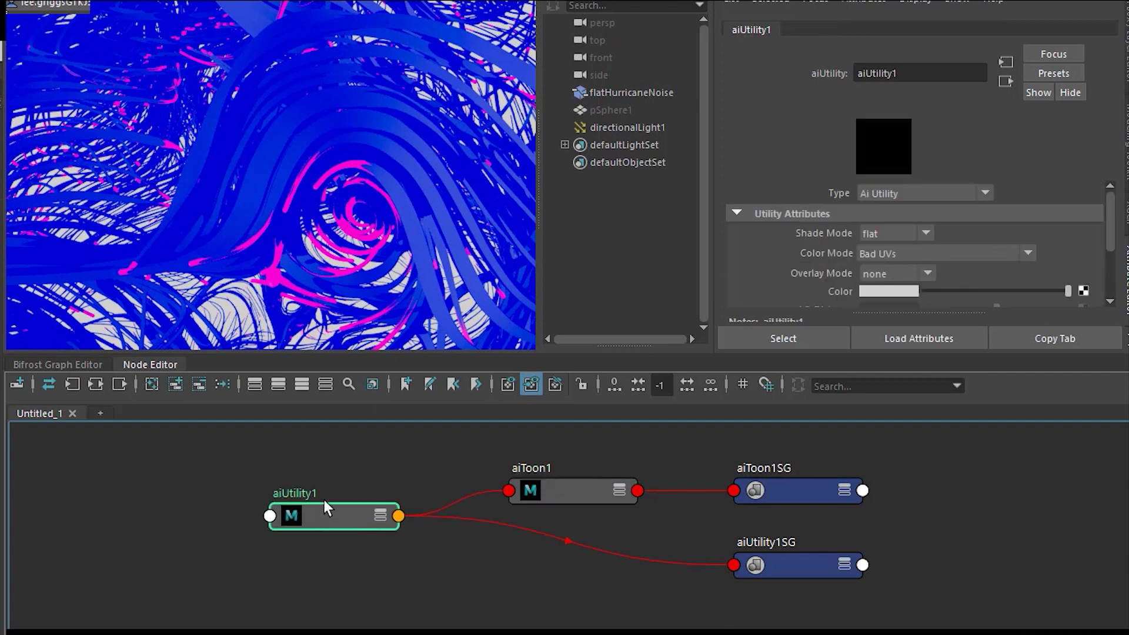
{"action": "left_click", "coordinate": [911, 254]}
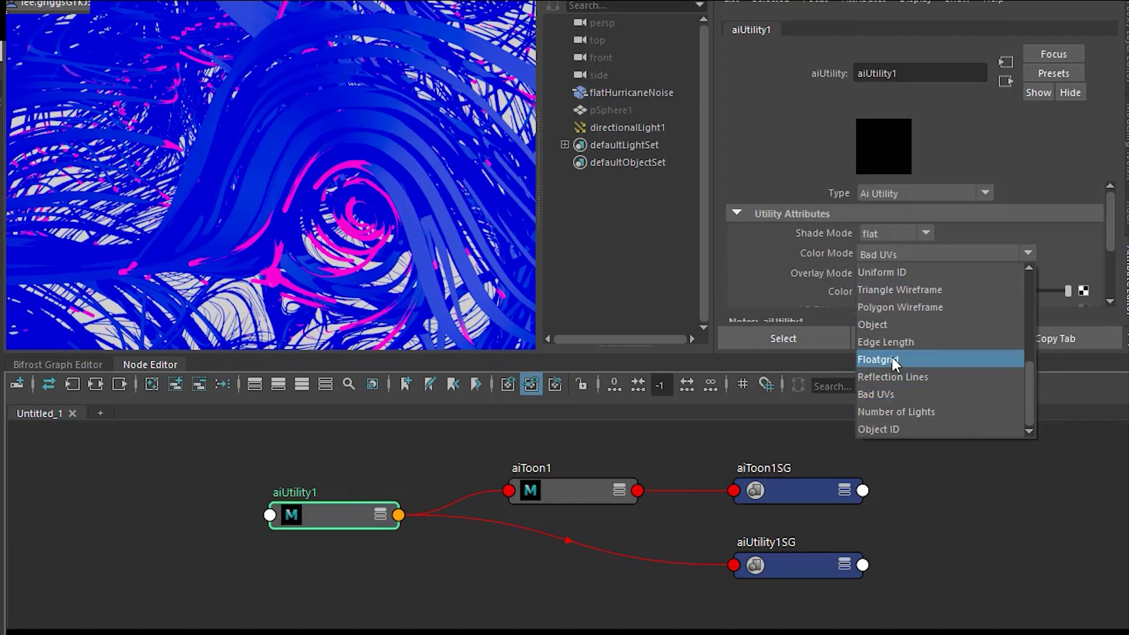
{"action": "left_click", "coordinate": [892, 357]}
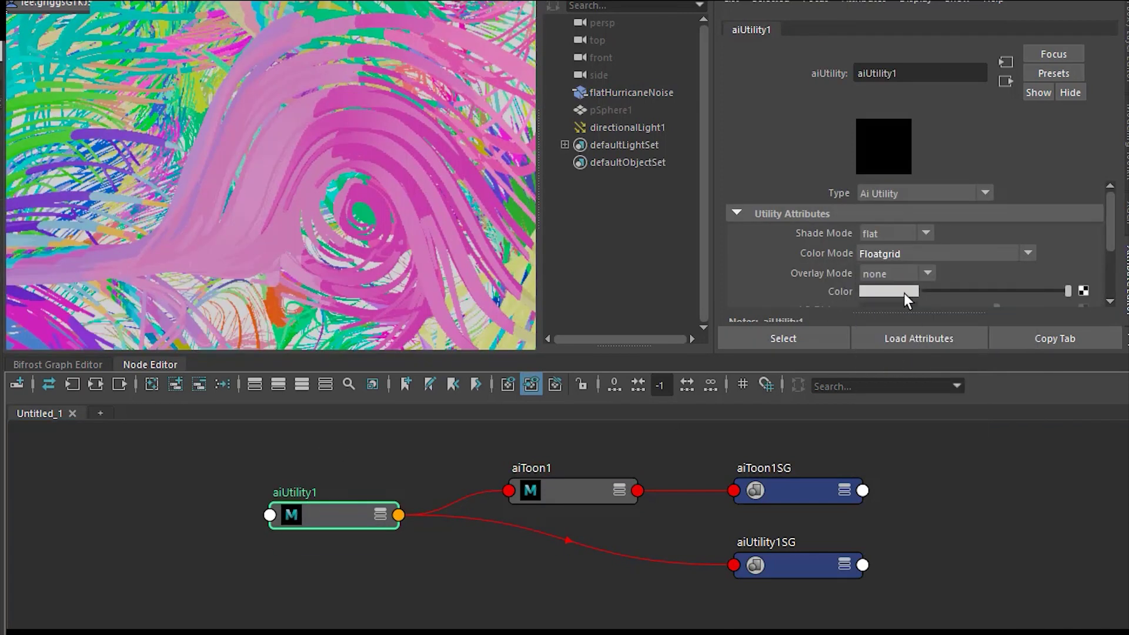
{"action": "left_click", "coordinate": [935, 253]}
{"action": "left_click", "coordinate": [939, 269]}
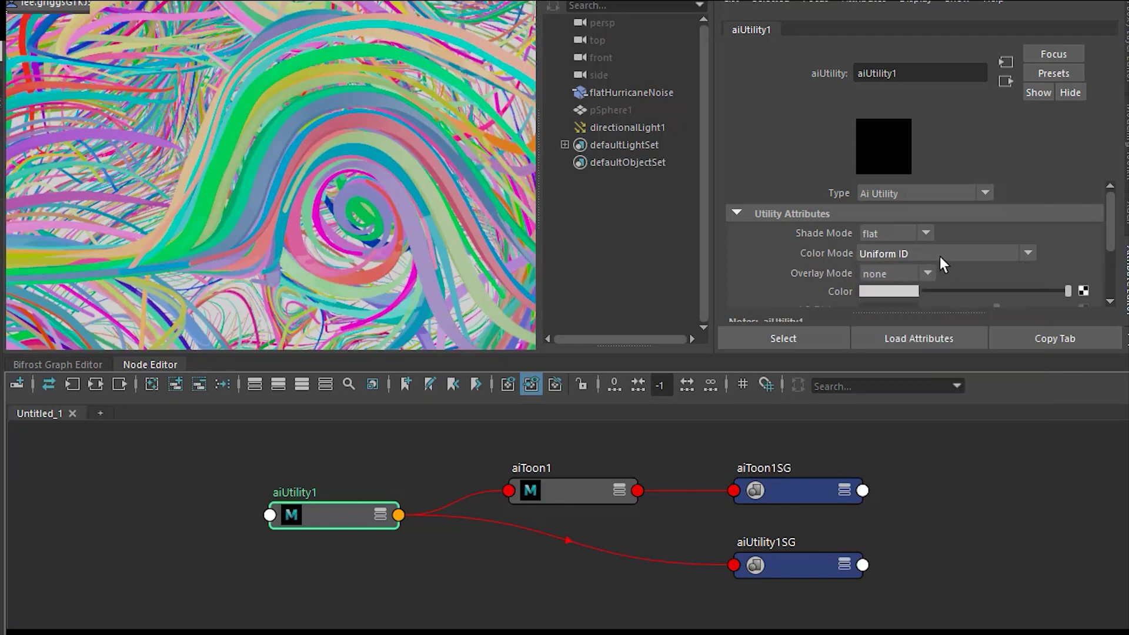
{"action": "left_click", "coordinate": [939, 255]}
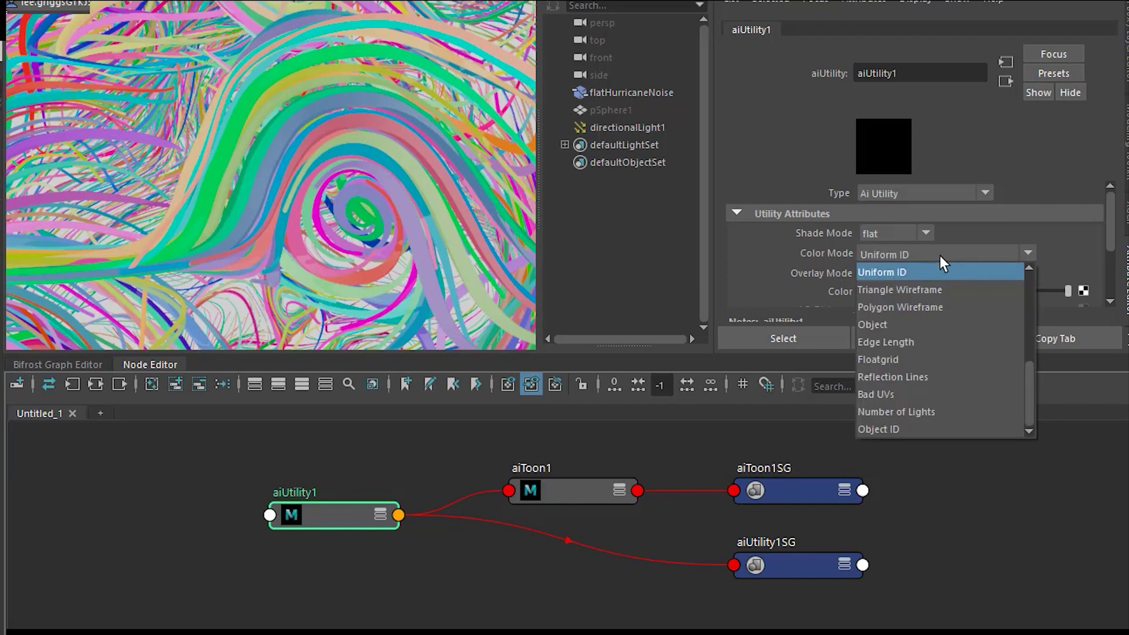
{"action": "left_click", "coordinate": [923, 394]}
{"action": "left_click_drag", "start_coordinate": [351, 528], "coordinate": [244, 532]}
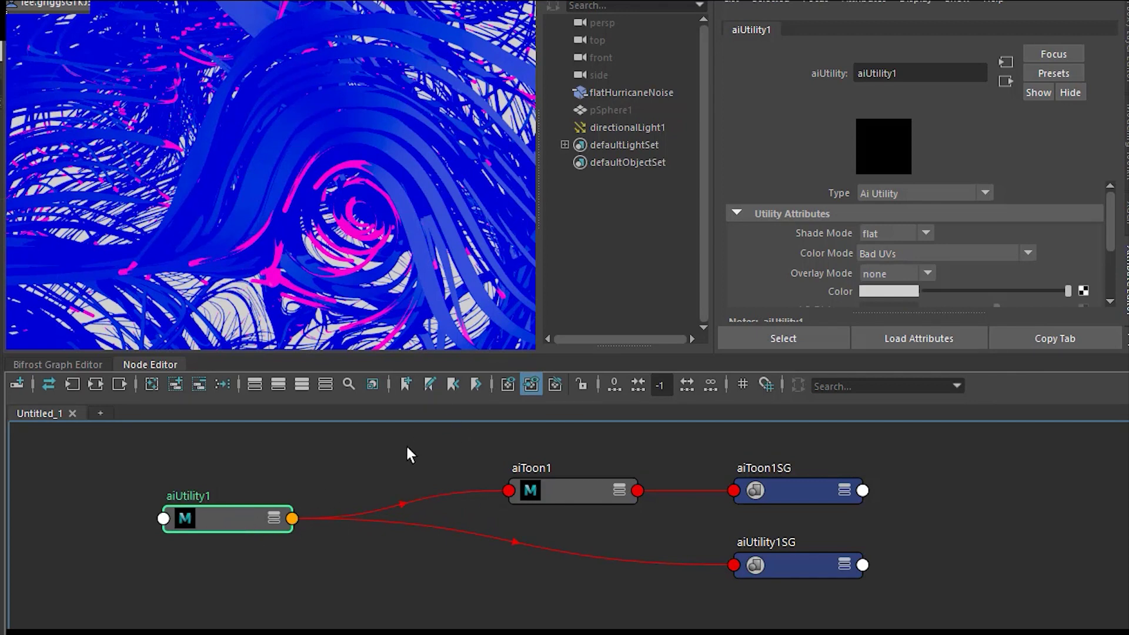
Add an aiColorCorrect between aiUtility1 and aiToon1's Color input
{"action": "left_click", "coordinate": [394, 476]}
{"action": "key", "text": "Tab"}
{"action": "type", "text": "co"}
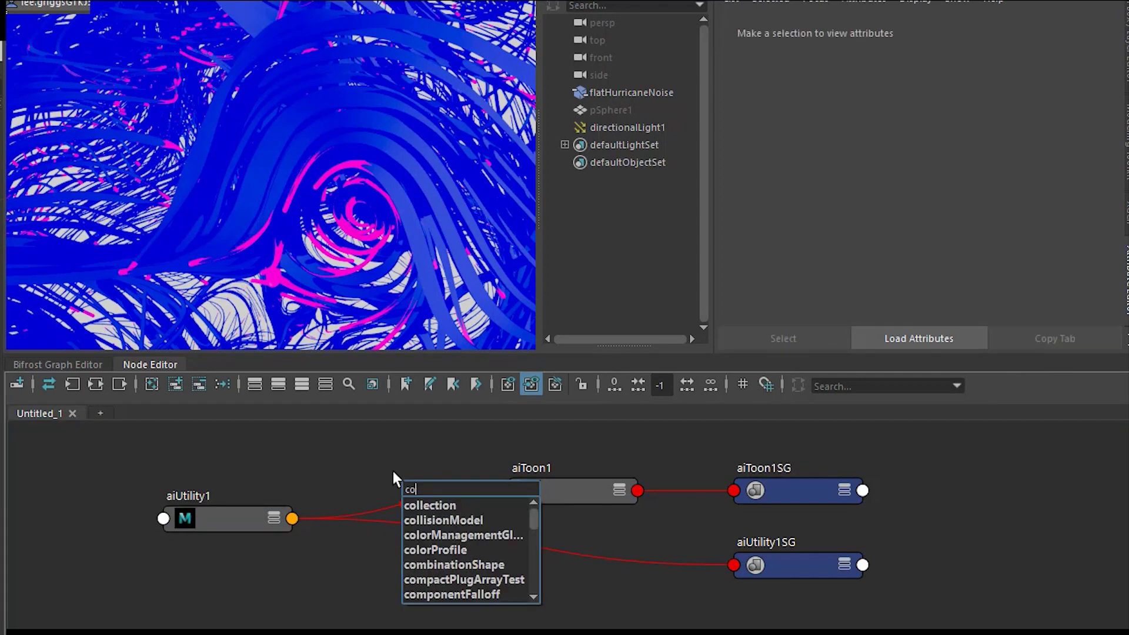
{"action": "type", "text": "lor"}
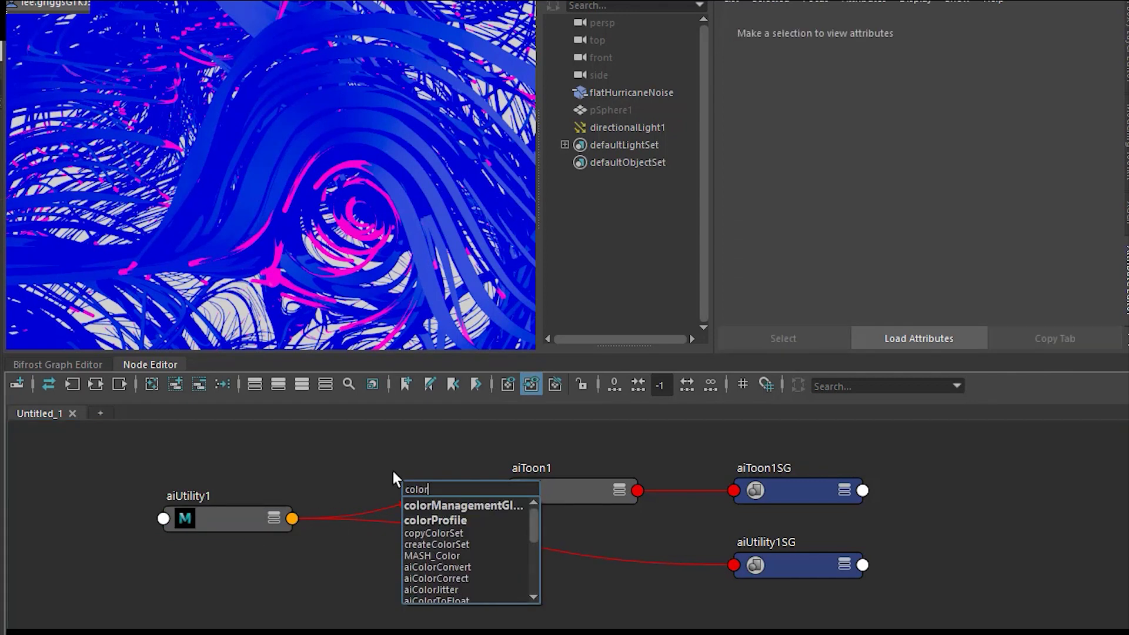
{"action": "left_click", "coordinate": [460, 579]}
{"action": "left_click_drag", "start_coordinate": [453, 497], "coordinate": [385, 468]}
{"action": "left_click", "coordinate": [555, 492]}
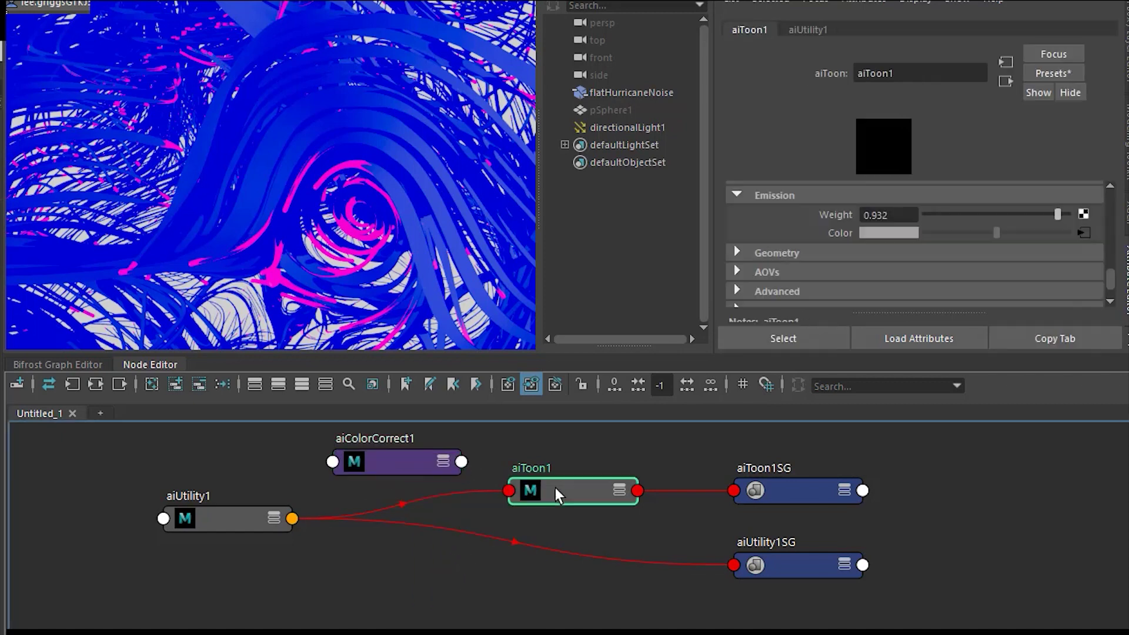
{"action": "middle_click_drag", "start_coordinate": [388, 462], "coordinate": [805, 233]}
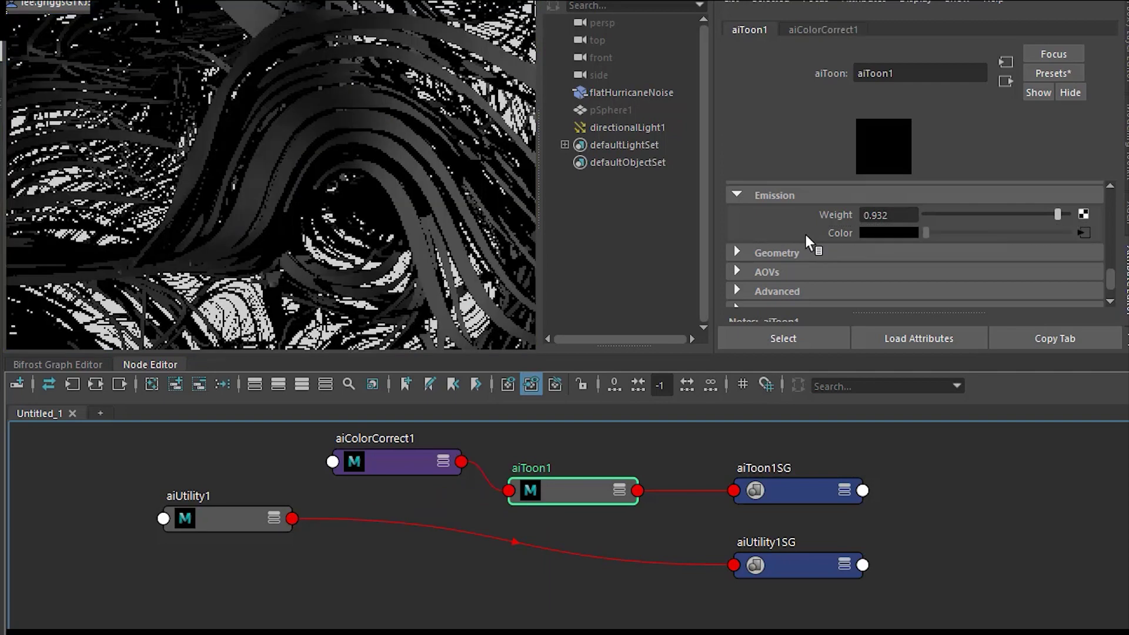
{"action": "left_click", "coordinate": [407, 460]}
{"action": "middle_click_drag", "start_coordinate": [252, 516], "coordinate": [795, 192]}
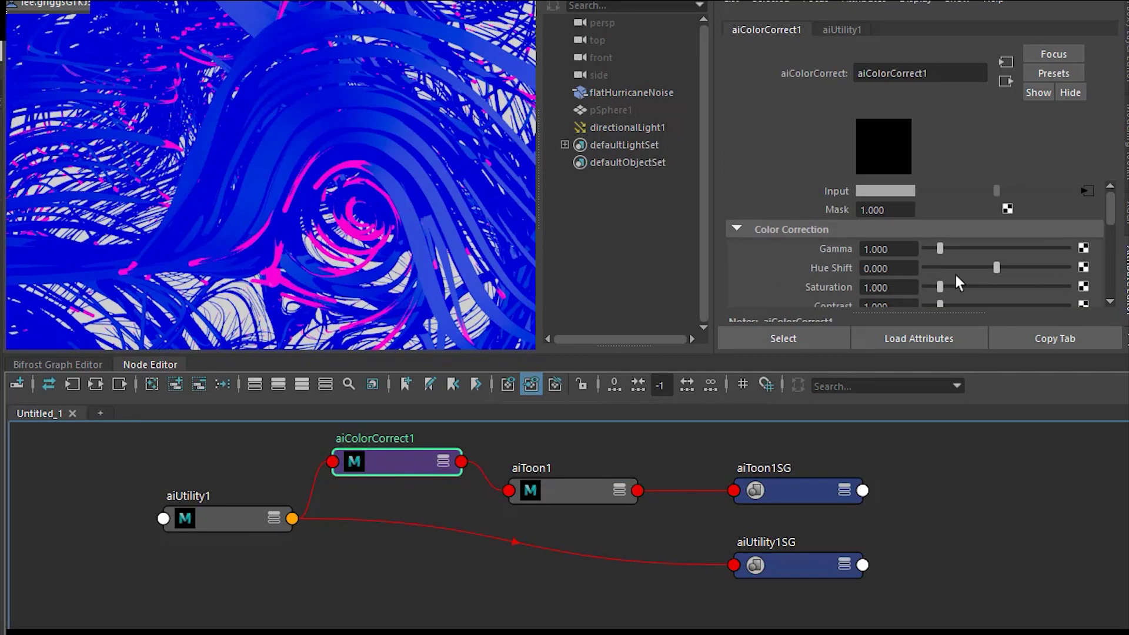
Lower the colour correction Saturation to 0.745 and set its Multiply tint to pink
{"action": "left_click_drag", "start_coordinate": [940, 287], "coordinate": [936, 287]}
{"action": "scroll", "coordinate": [842, 280], "scroll_direction": "down", "scroll_amount": 5}
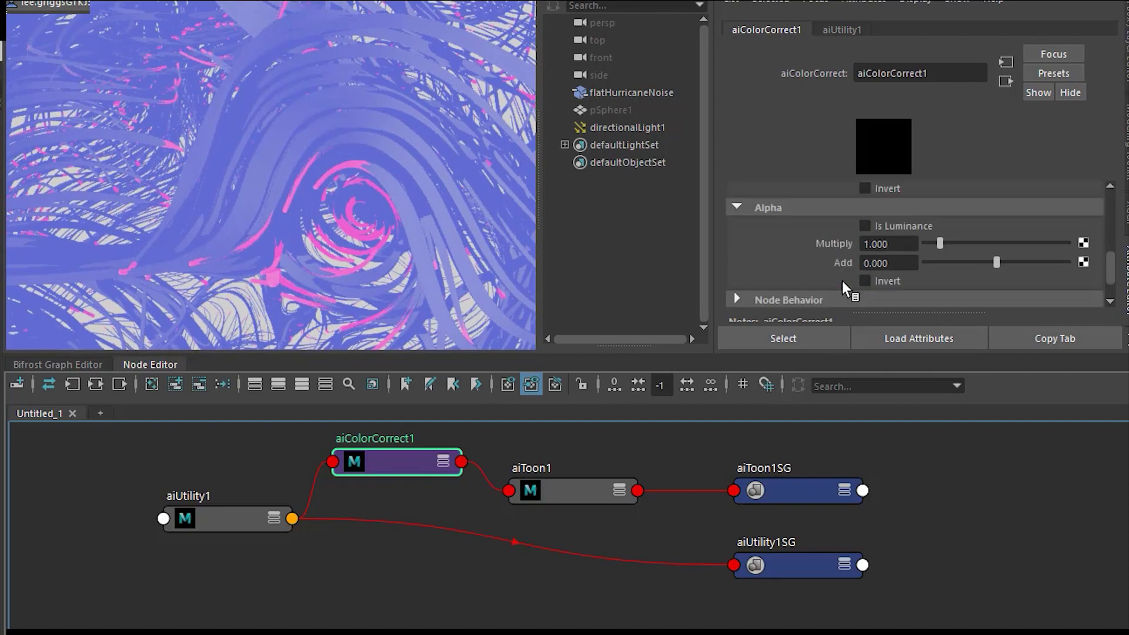
{"action": "scroll", "coordinate": [842, 281], "scroll_direction": "down", "scroll_amount": 2}
{"action": "scroll", "coordinate": [842, 281], "scroll_direction": "up", "scroll_amount": 4}
{"action": "left_click", "coordinate": [898, 269]}
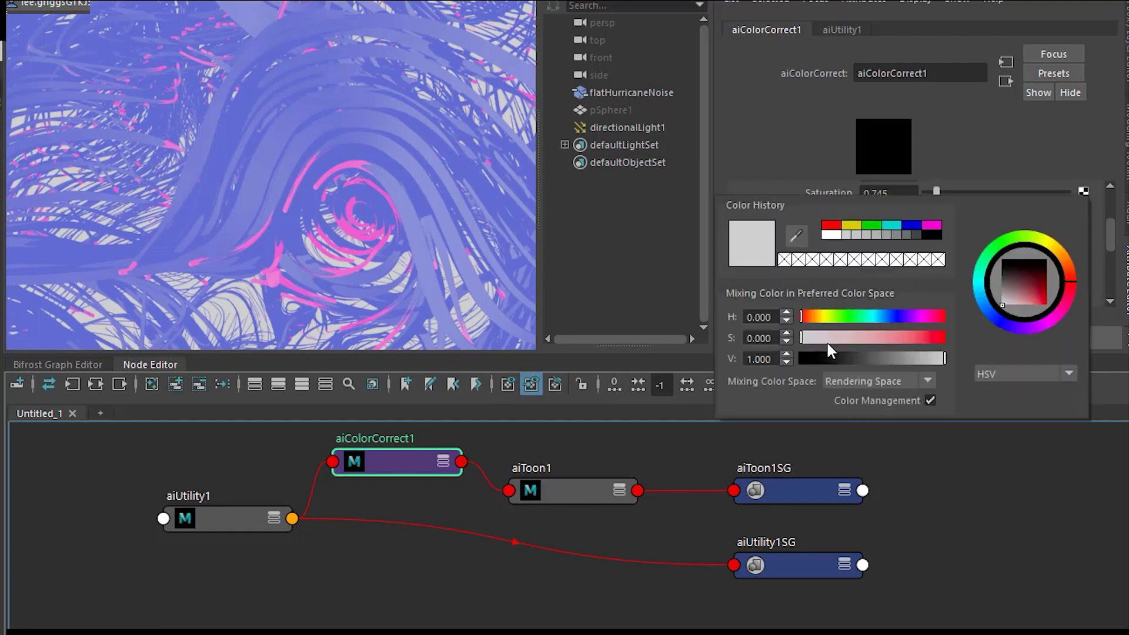
{"action": "left_click_drag", "start_coordinate": [830, 338], "coordinate": [873, 334]}
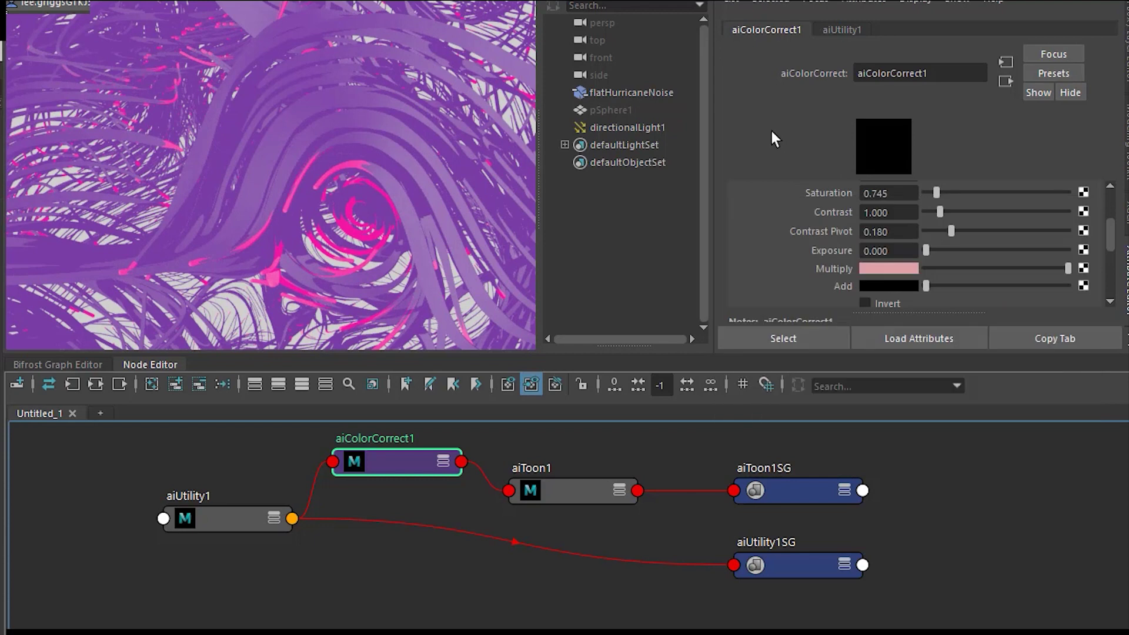
{"action": "scroll", "coordinate": [783, 248], "scroll_direction": "up", "scroll_amount": 3}
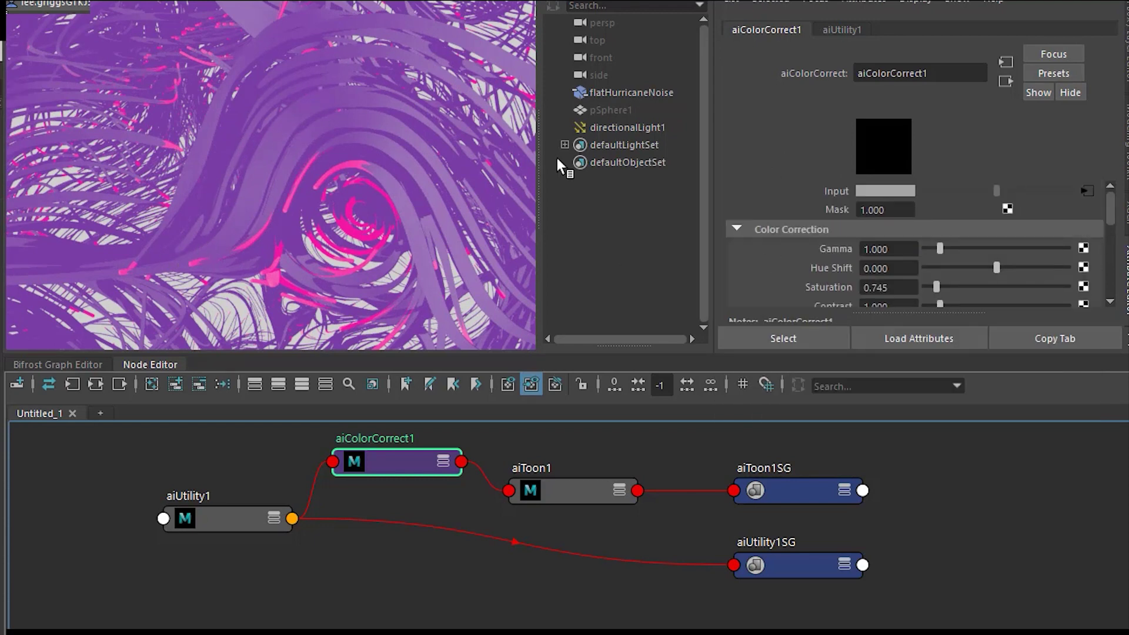
{"action": "key", "text": "alt+Tab"}
{"action": "key", "text": "alt+Tab"}
{"action": "key", "text": "alt+Tab"}
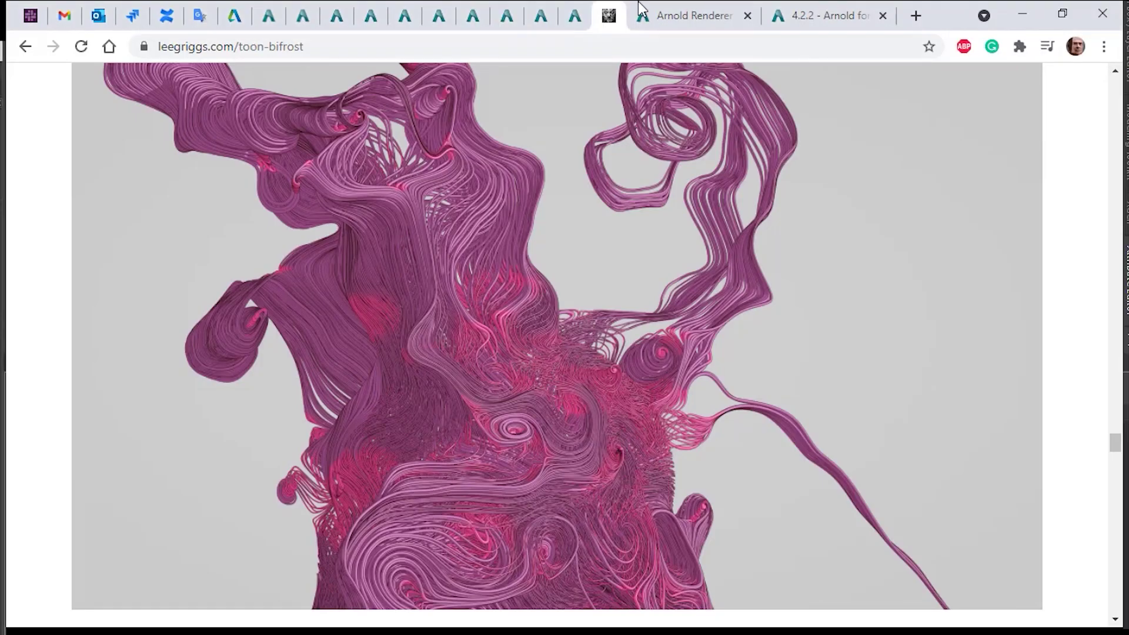
Open the pink strand reference image in a new tab and view it full-size
{"action": "right_click", "coordinate": [414, 174]}
{"action": "left_click", "coordinate": [437, 188]}
{"action": "left_click", "coordinate": [685, 24]}
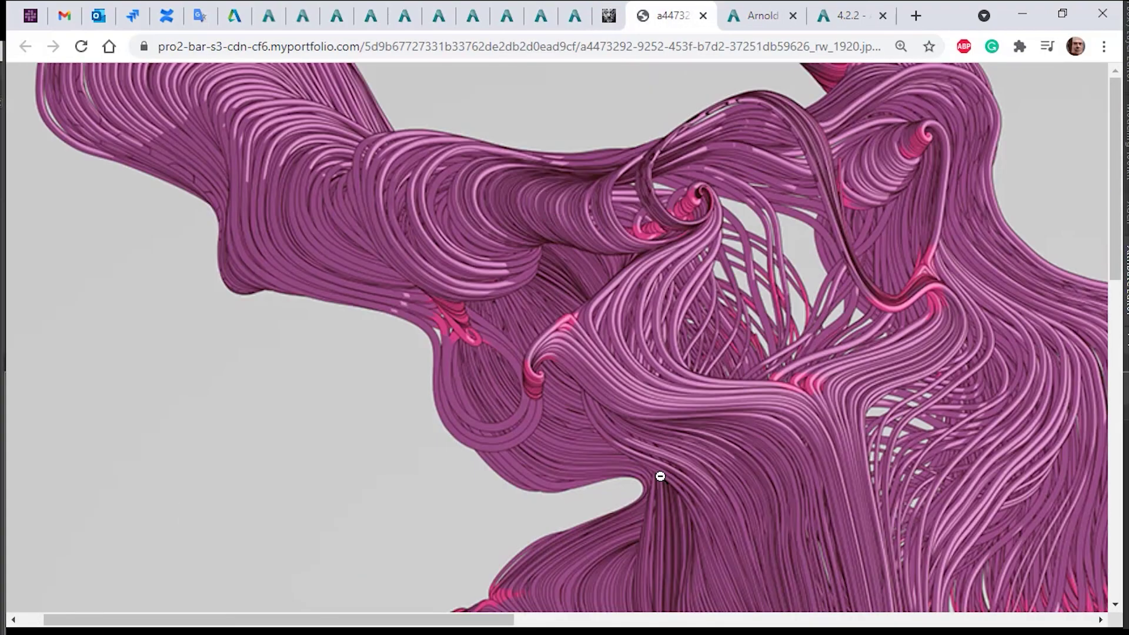
{"action": "scroll", "coordinate": [863, 349], "scroll_direction": "down", "scroll_amount": 2, "text": "ctrl"}
{"action": "scroll", "coordinate": [876, 247], "scroll_direction": "up", "scroll_amount": 2, "text": "ctrl"}
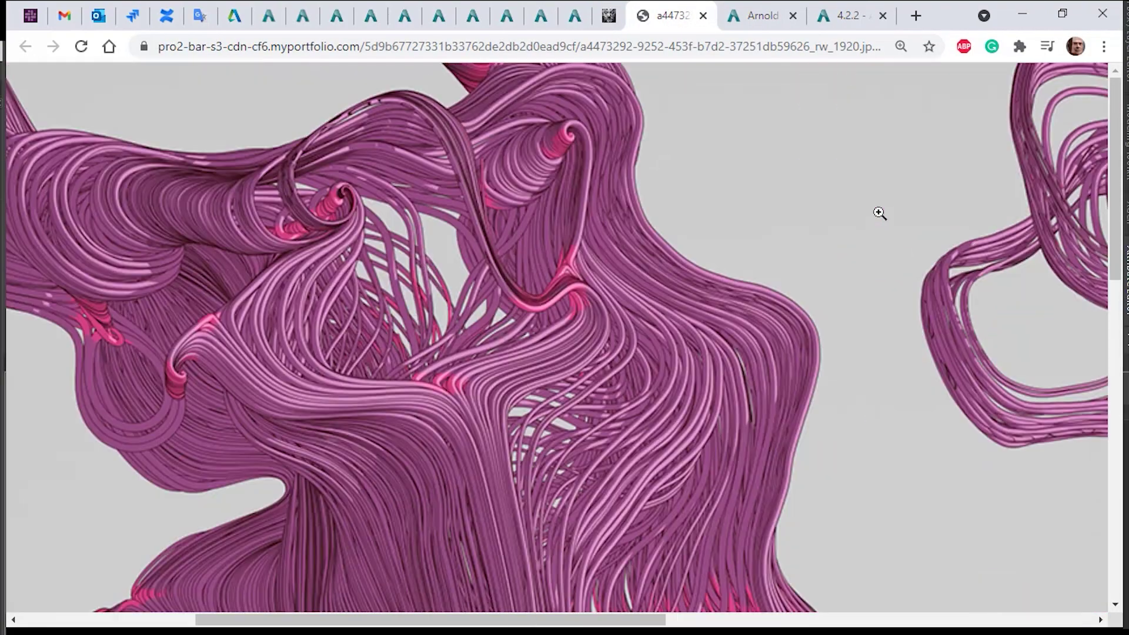
{"action": "key", "text": "alt+Tab"}
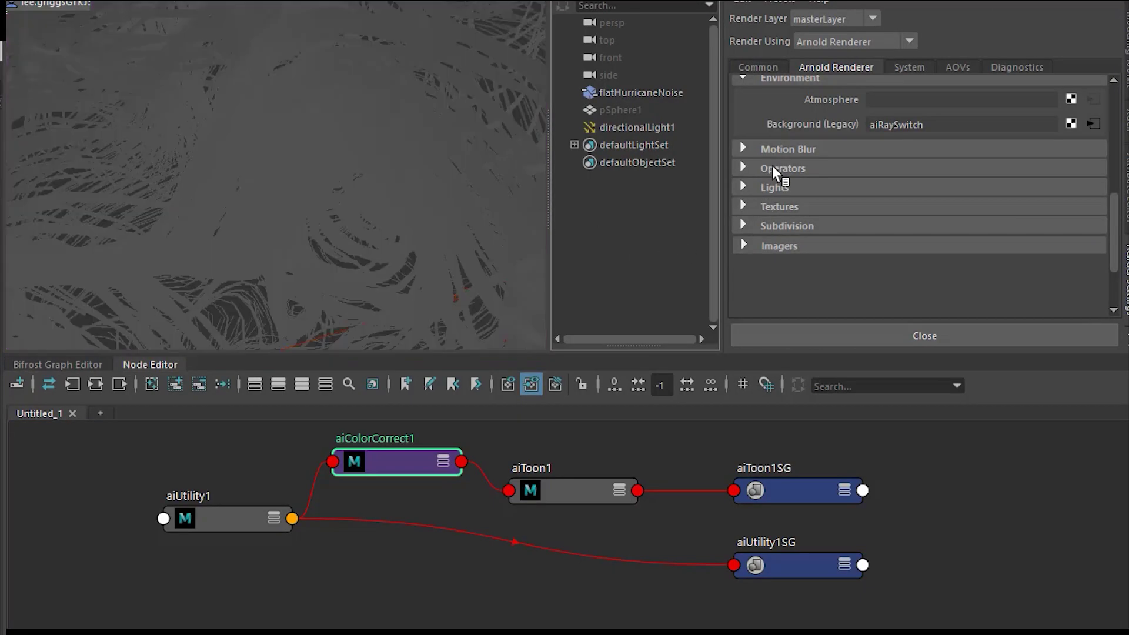
Set the Arnold render Filter type to contour
{"action": "scroll", "coordinate": [774, 114], "scroll_direction": "up", "scroll_amount": 10}
{"action": "scroll", "coordinate": [774, 116], "scroll_direction": "down", "scroll_amount": 5}
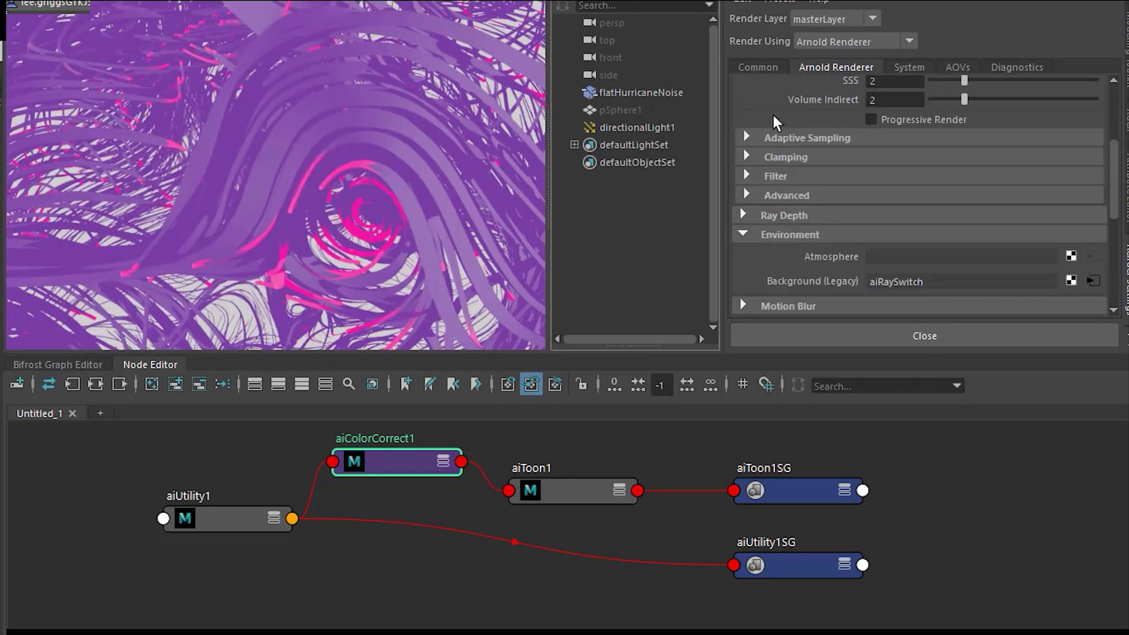
{"action": "left_click", "coordinate": [776, 177]}
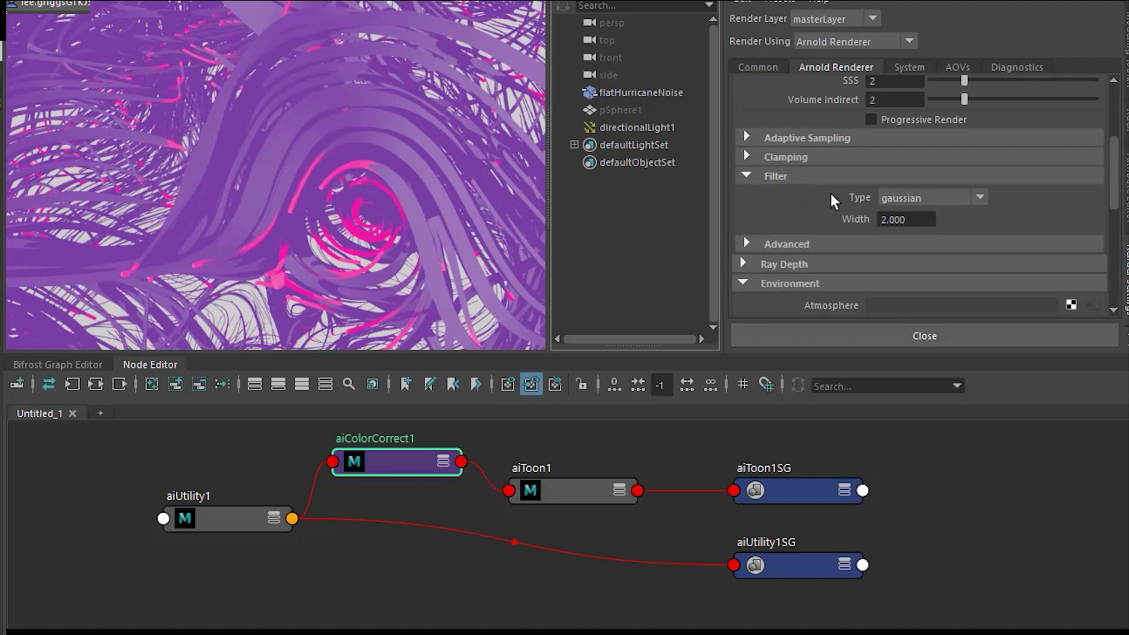
{"action": "left_click", "coordinate": [921, 203]}
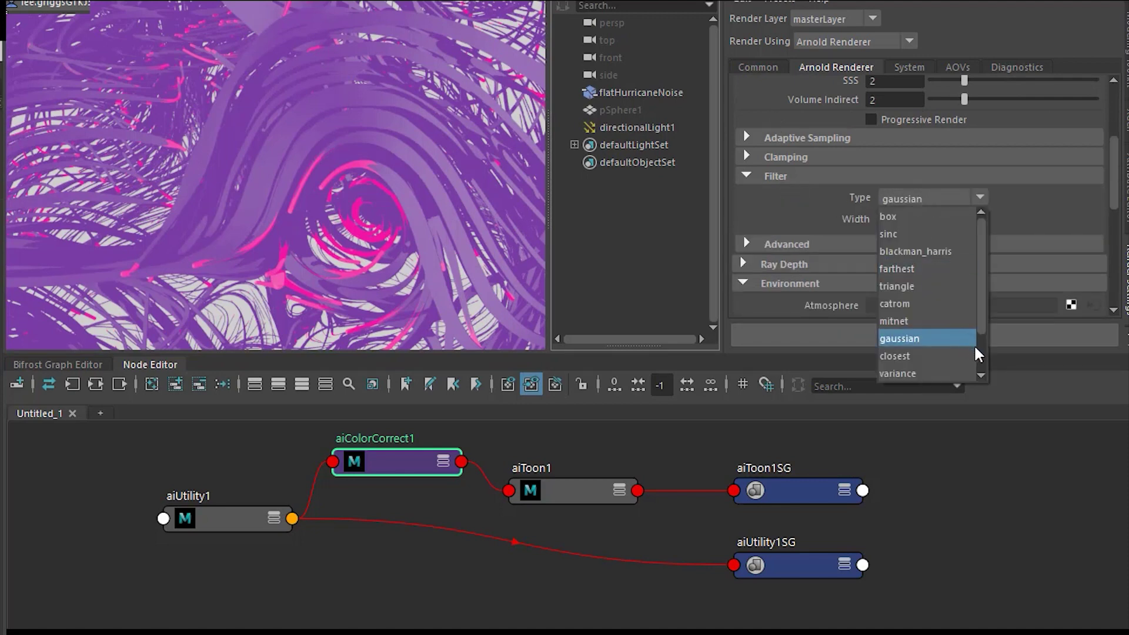
{"action": "scroll", "coordinate": [978, 349], "scroll_direction": "down", "scroll_amount": 1}
{"action": "left_click", "coordinate": [898, 357]}
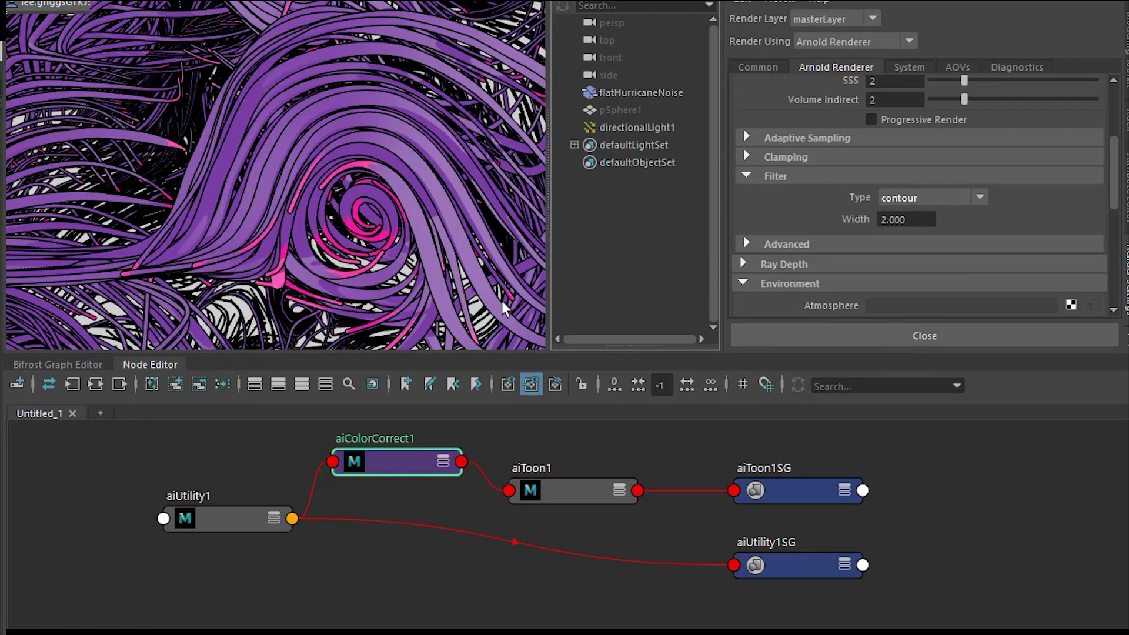
{"action": "left_click", "coordinate": [372, 231]}
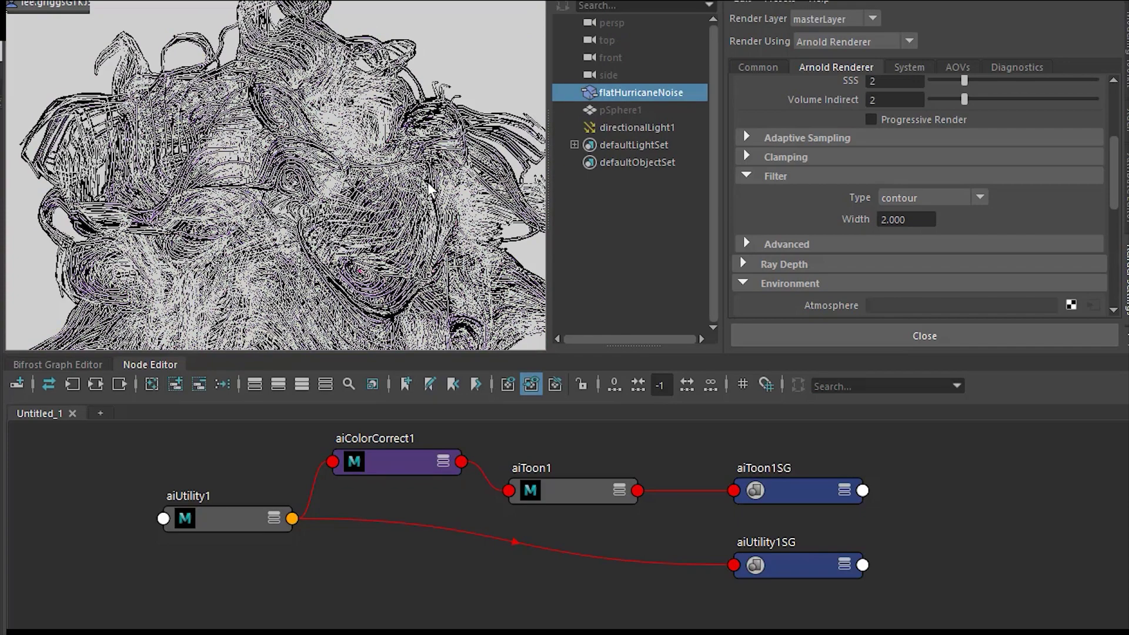
{"action": "left_click", "coordinate": [515, 22]}
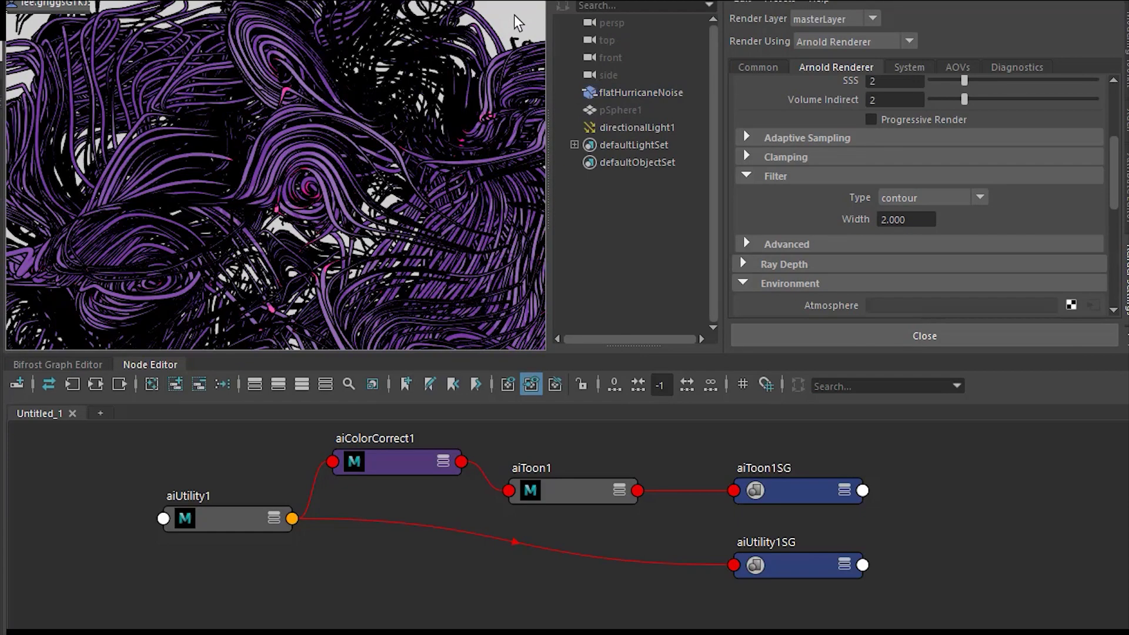
{"action": "middle_click_drag", "start_coordinate": [516, 22], "coordinate": [509, 55], "text": "alt"}
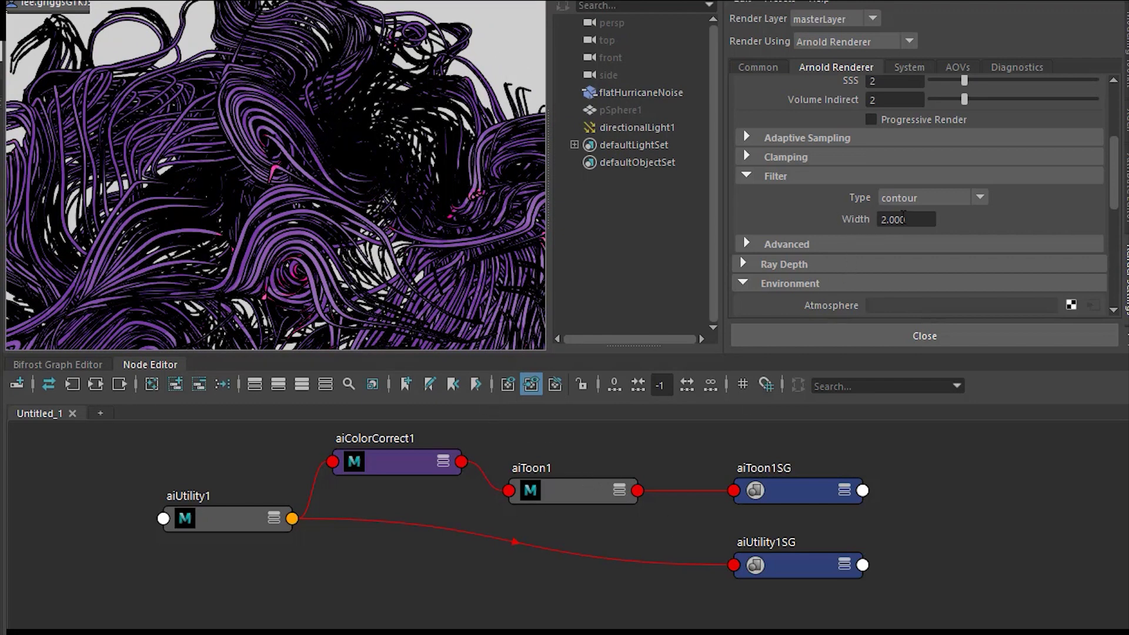
Set the contour filter Width to 1.000 and check the outlined strands
{"action": "double_click", "coordinate": [910, 216]}
{"action": "type", "text": "1"}
{"action": "key", "text": "Return"}
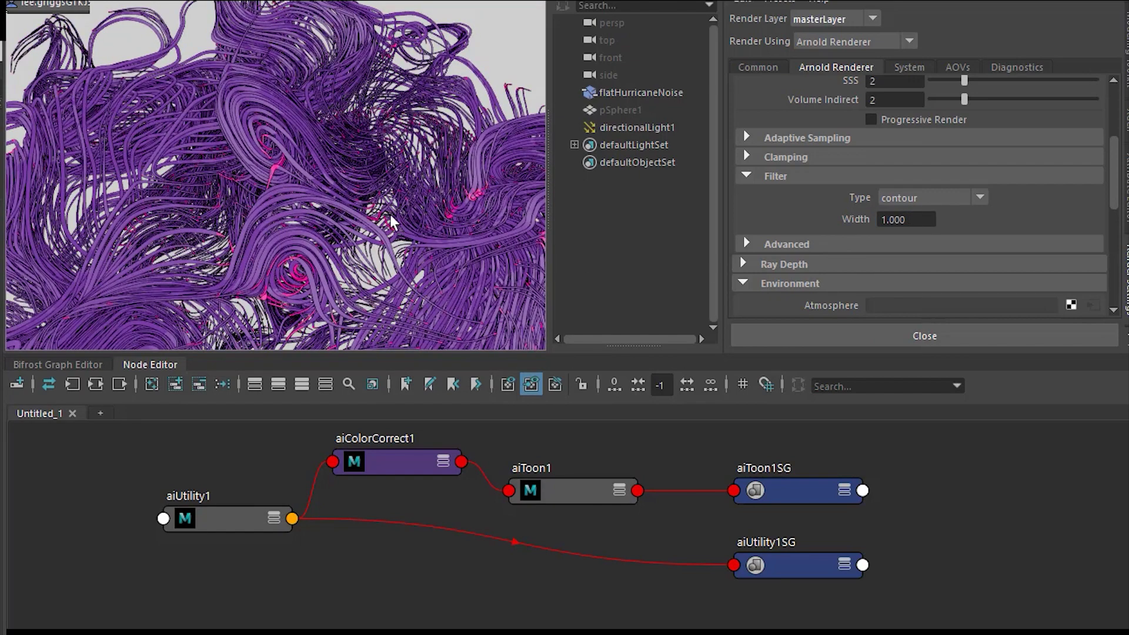
{"action": "left_click", "coordinate": [456, 161]}
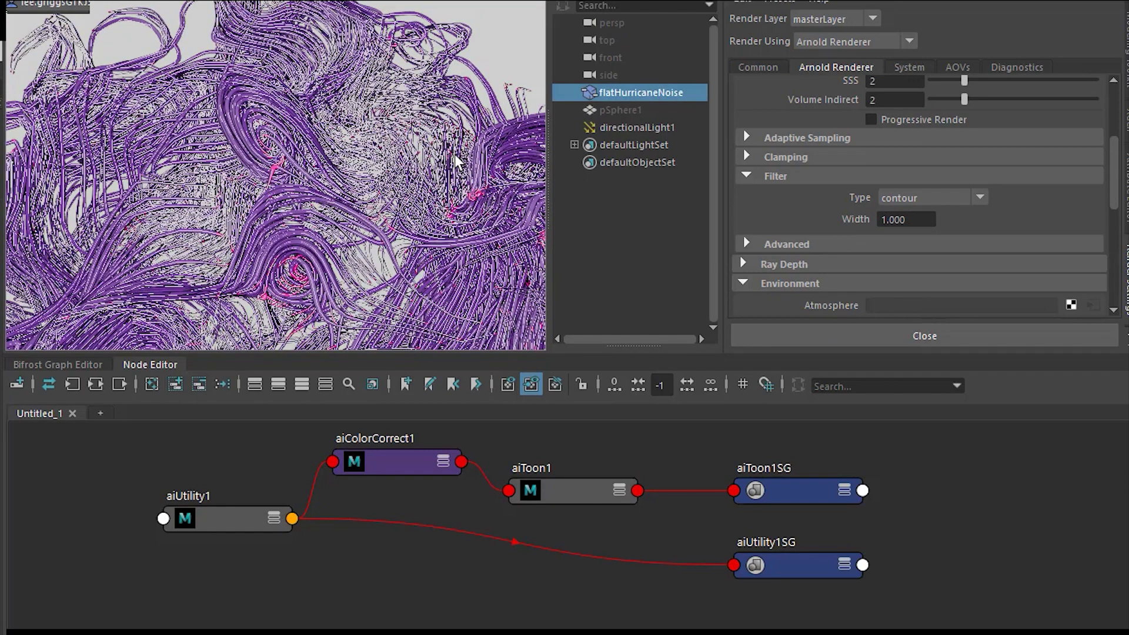
{"action": "left_click", "coordinate": [493, 74]}
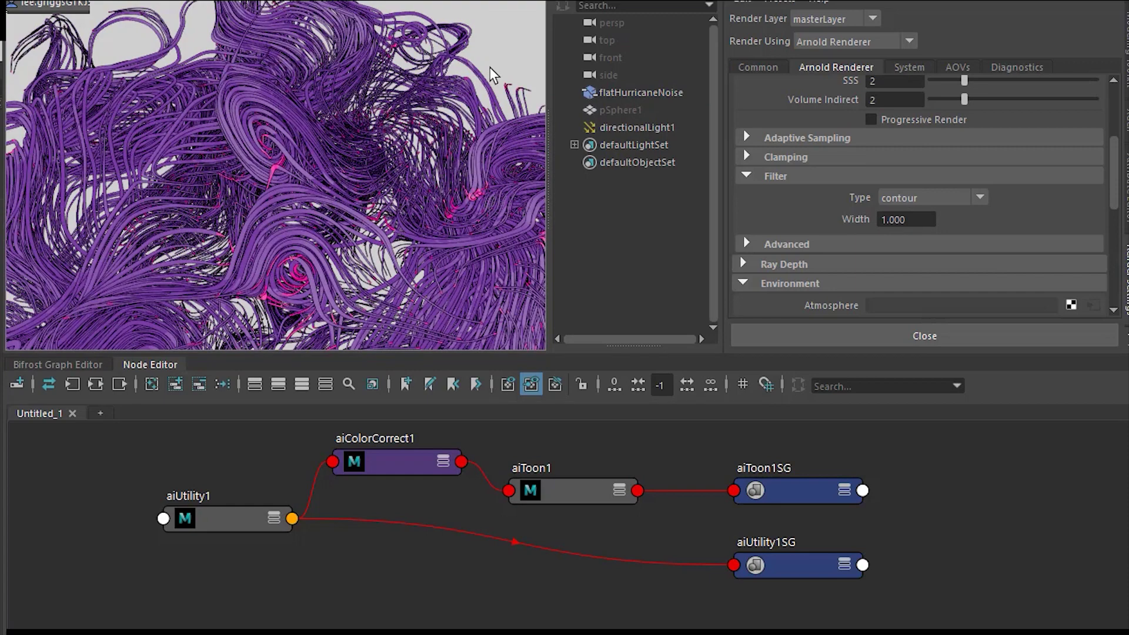
{"action": "scroll", "coordinate": [491, 71], "scroll_direction": "down", "scroll_amount": 5}
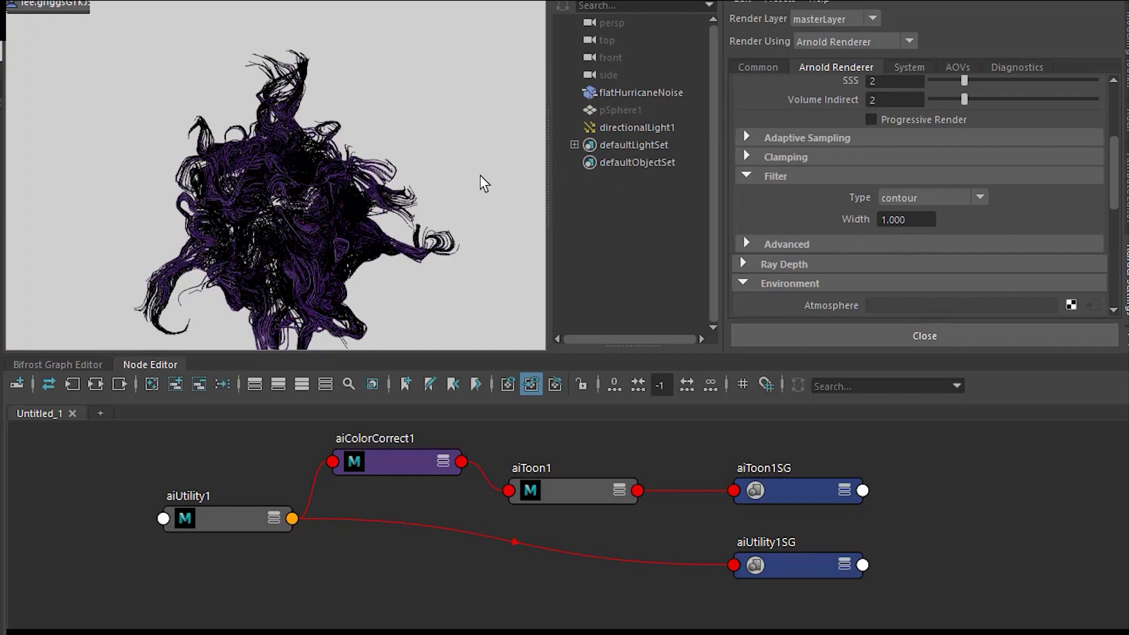
{"action": "scroll", "coordinate": [481, 179], "scroll_direction": "up", "scroll_amount": 5}
{"action": "scroll", "coordinate": [481, 179], "scroll_direction": "up", "scroll_amount": 10}
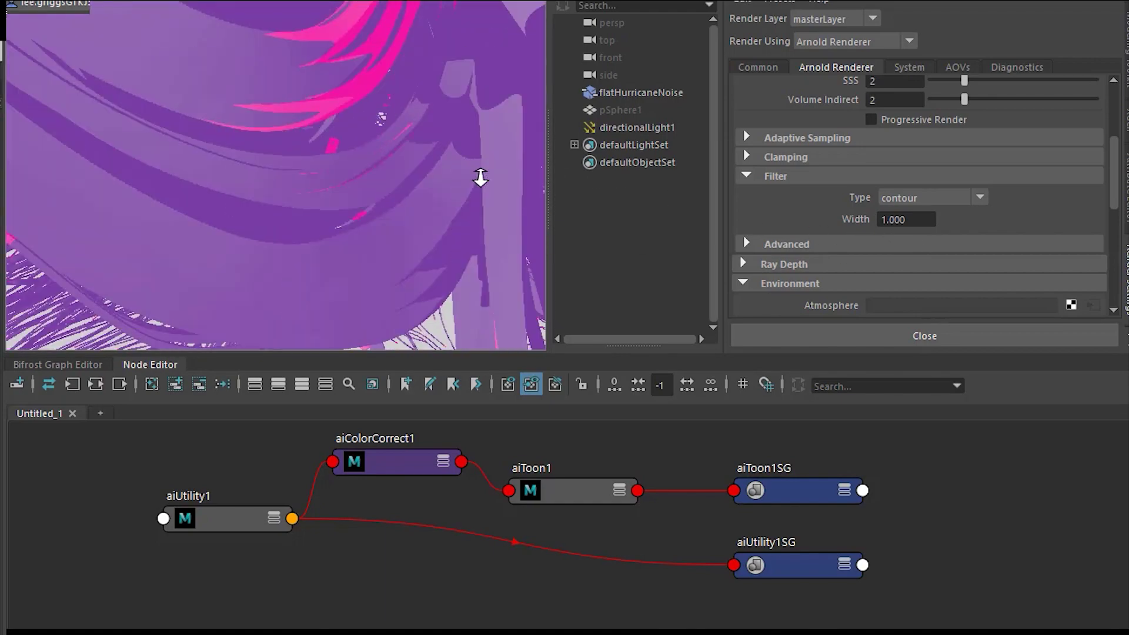
{"action": "scroll", "coordinate": [480, 177], "scroll_direction": "down", "scroll_amount": 10}
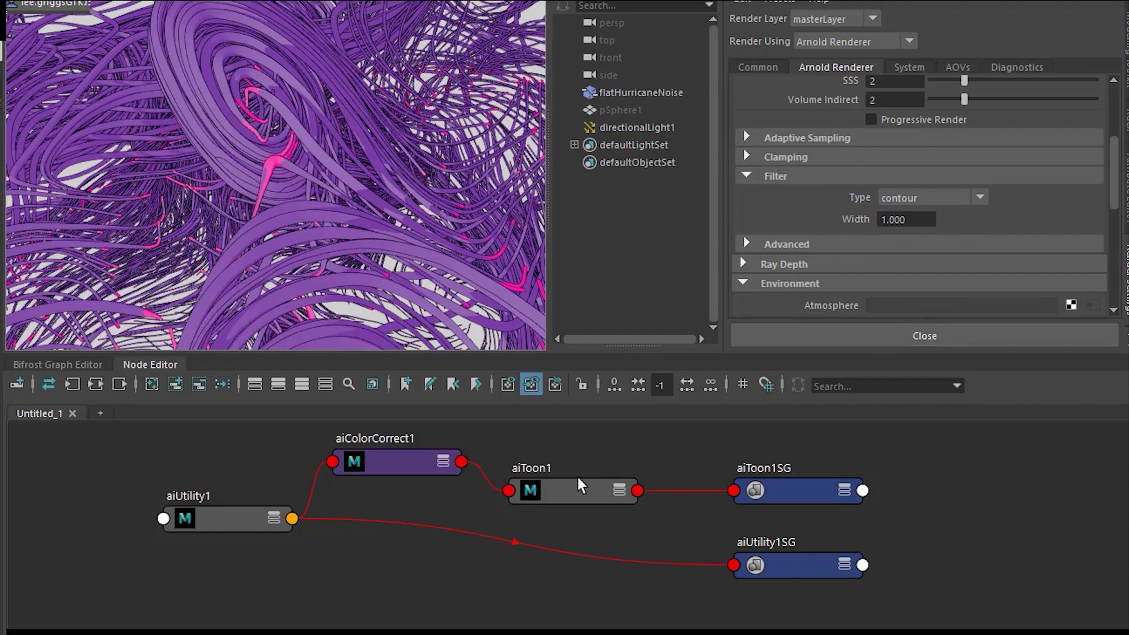
{"action": "left_click", "coordinate": [581, 497]}
Trial aiToon1's Width Scaling, keeping 1.000, and raise the filter Width to 2
{"action": "scroll", "coordinate": [781, 228], "scroll_direction": "up", "scroll_amount": 5}
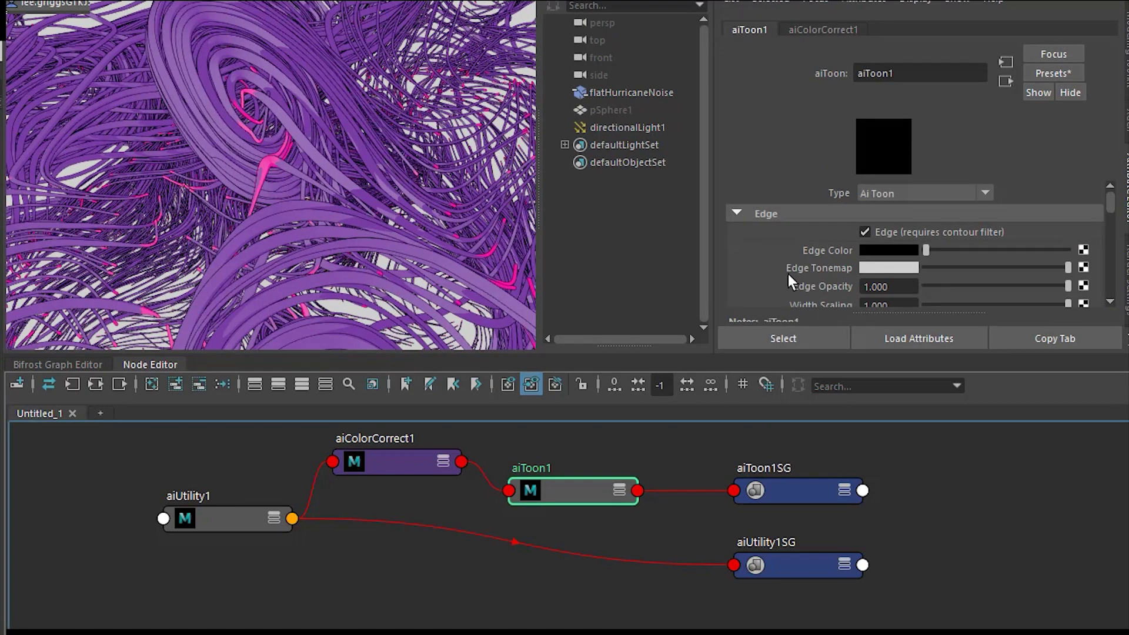
{"action": "scroll", "coordinate": [789, 275], "scroll_direction": "down", "scroll_amount": 2}
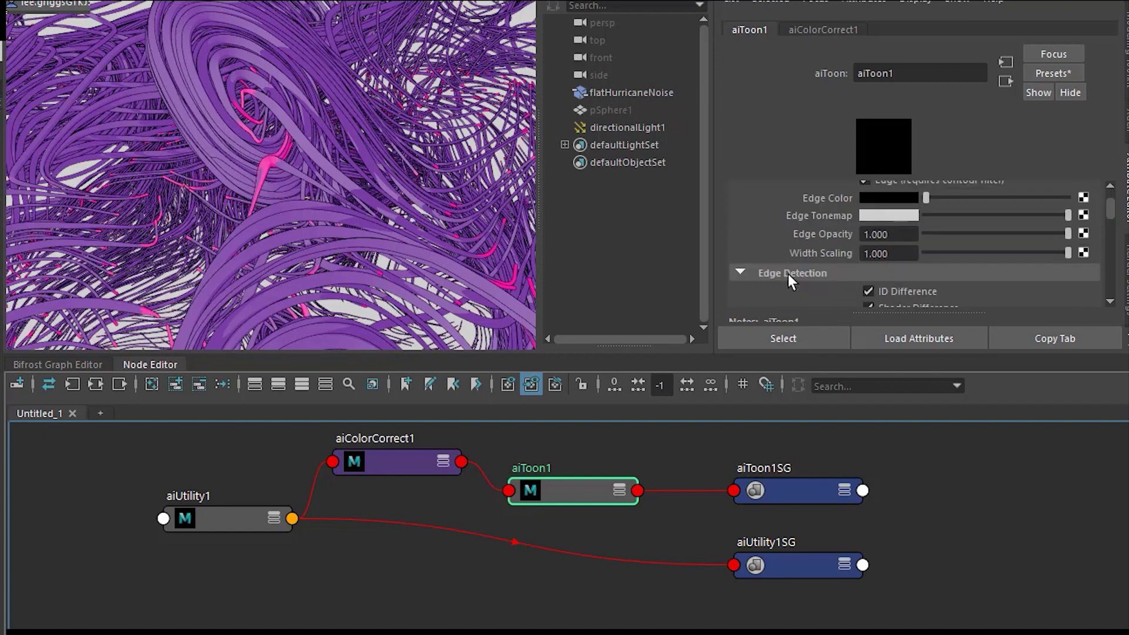
{"action": "left_click", "coordinate": [997, 253]}
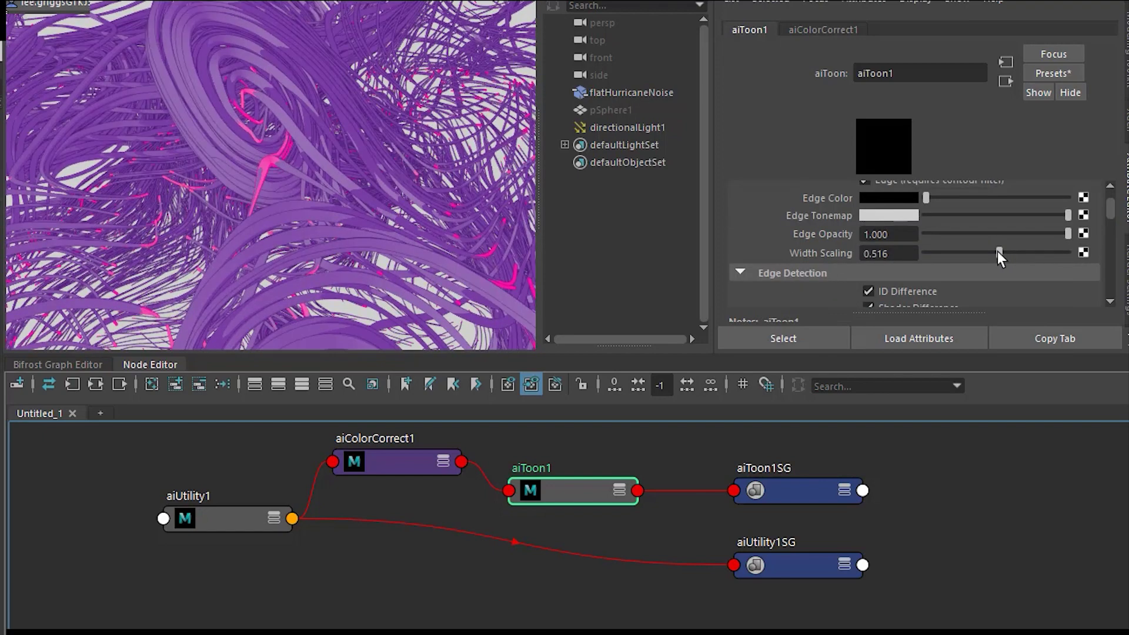
{"action": "left_click_drag", "start_coordinate": [998, 252], "coordinate": [1068, 252]}
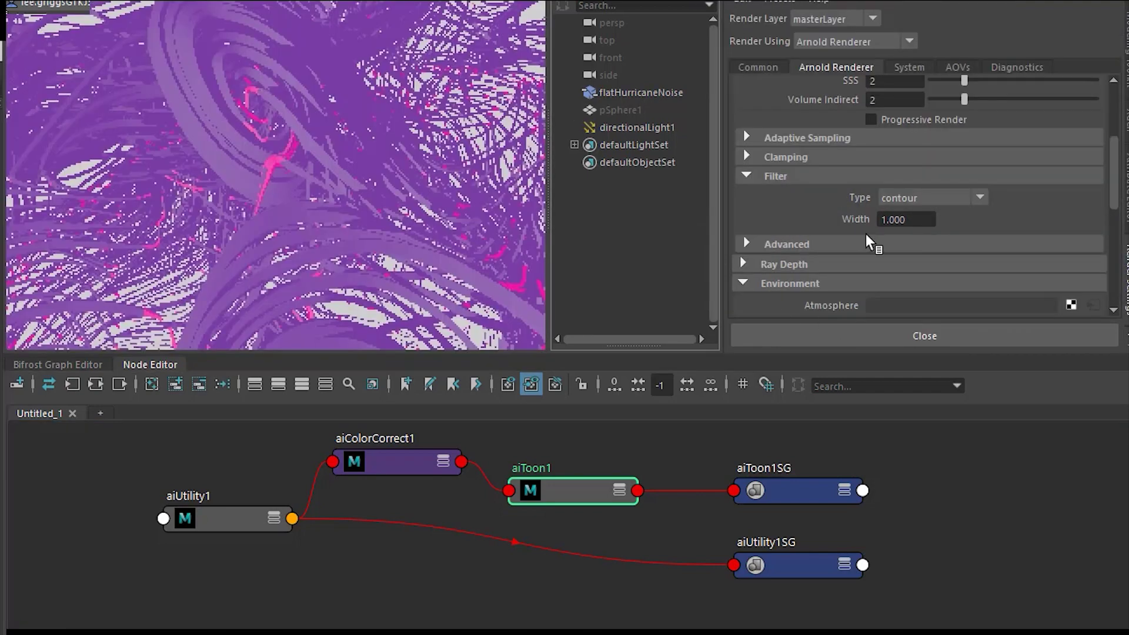
{"action": "double_click", "coordinate": [911, 219]}
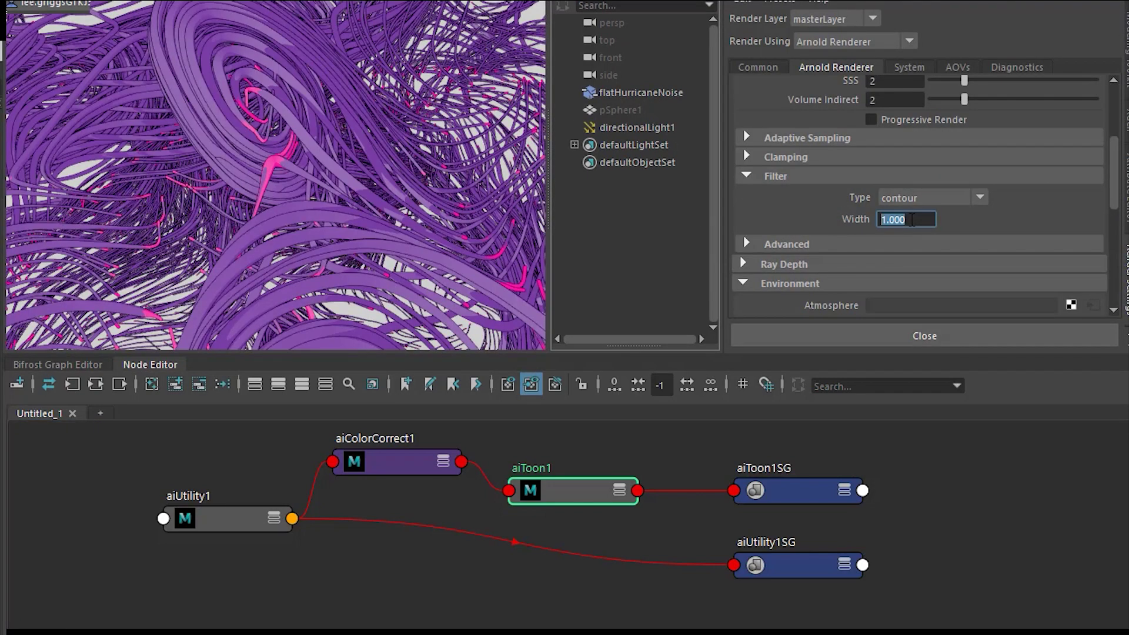
{"action": "type", "text": "2"}
{"action": "key", "text": "Return"}
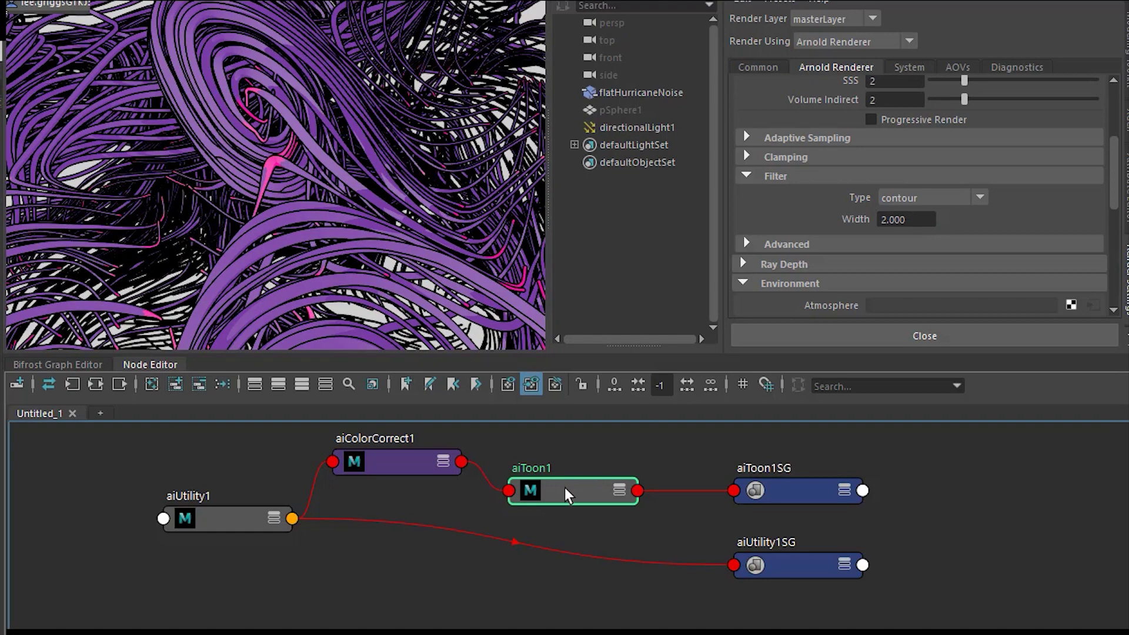
Set aiToon1's Width Scaling to 0.5
{"action": "double_click", "coordinate": [570, 492]}
{"action": "double_click", "coordinate": [893, 254]}
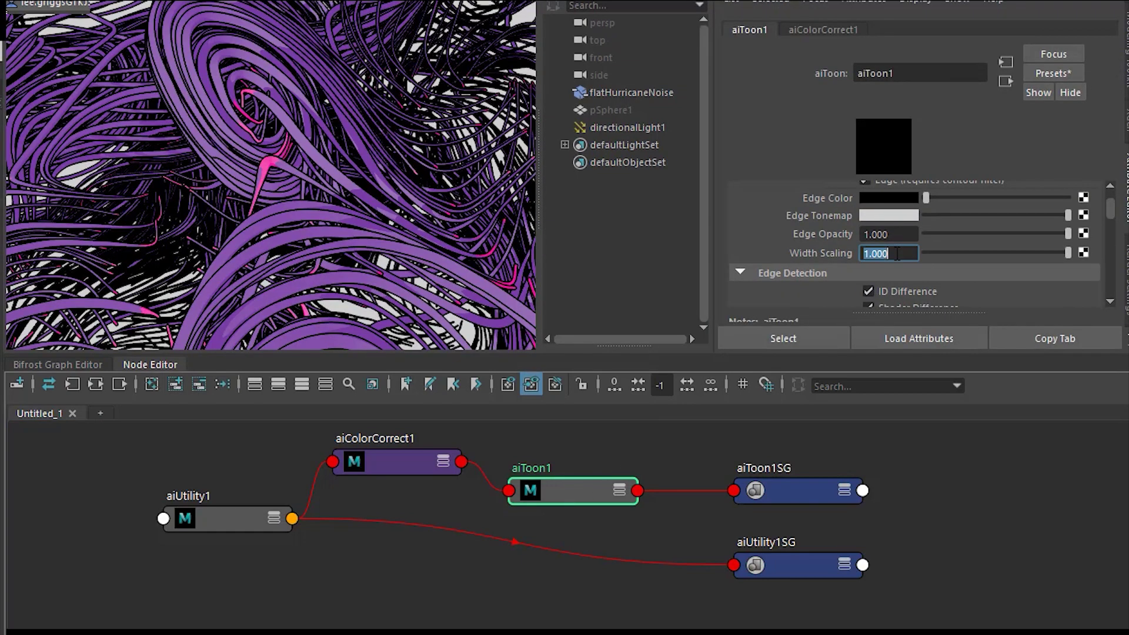
{"action": "key", "text": "BackSpace"}
{"action": "type", "text": ".5"}
{"action": "key", "text": "Tab"}
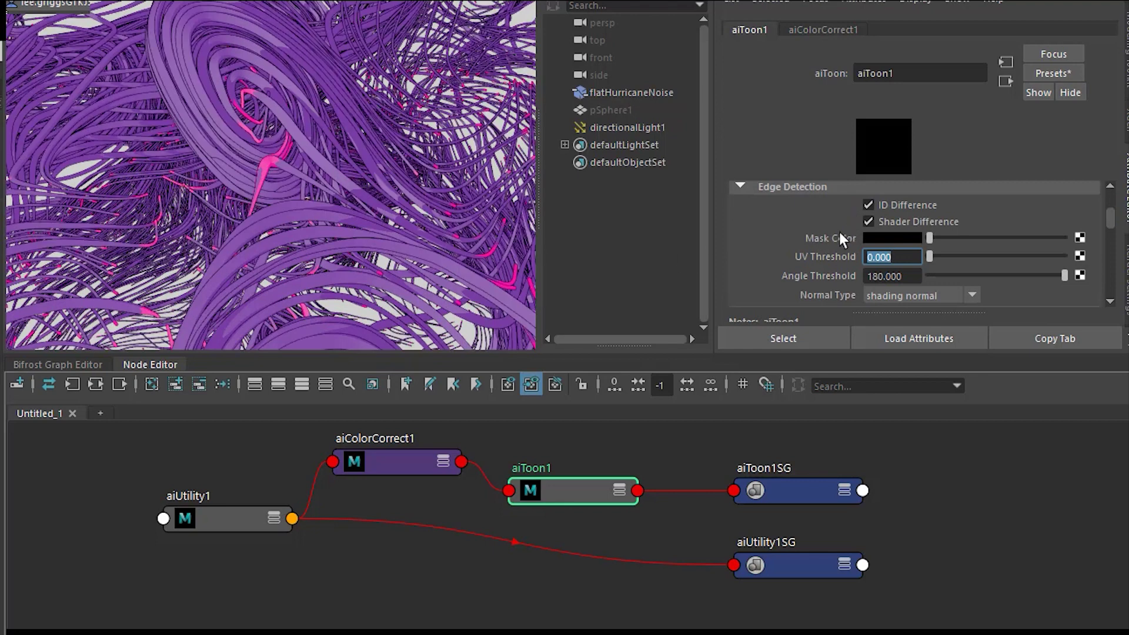
Sample the strands' purple for aiToon1's Edge Color and darken it
{"action": "scroll", "coordinate": [792, 280], "scroll_direction": "up", "scroll_amount": 3}
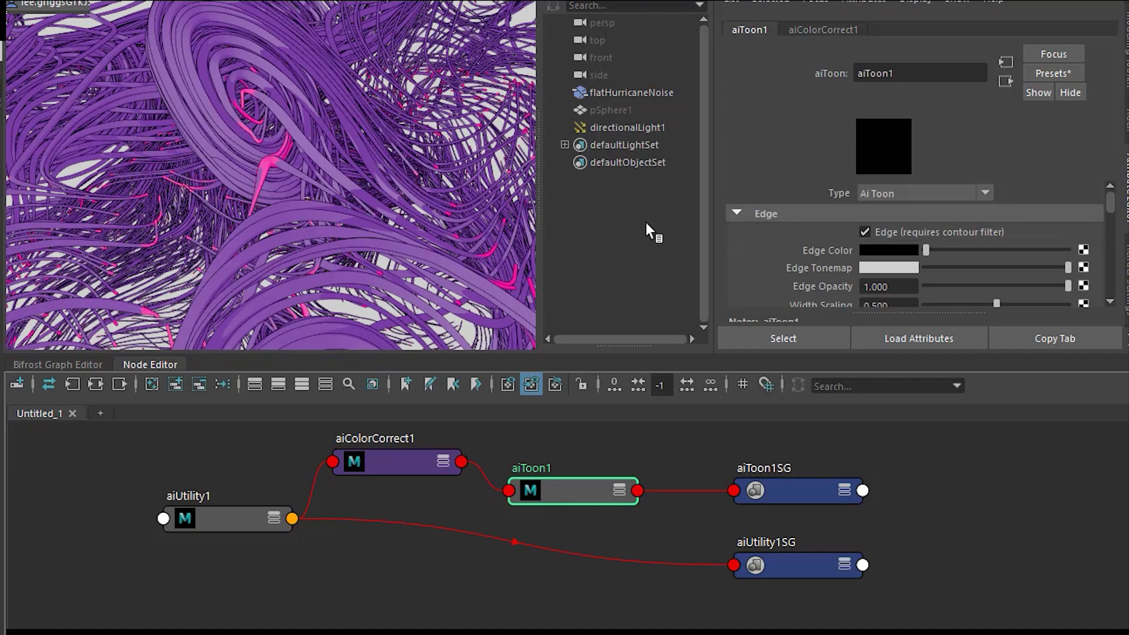
{"action": "left_click", "coordinate": [869, 249]}
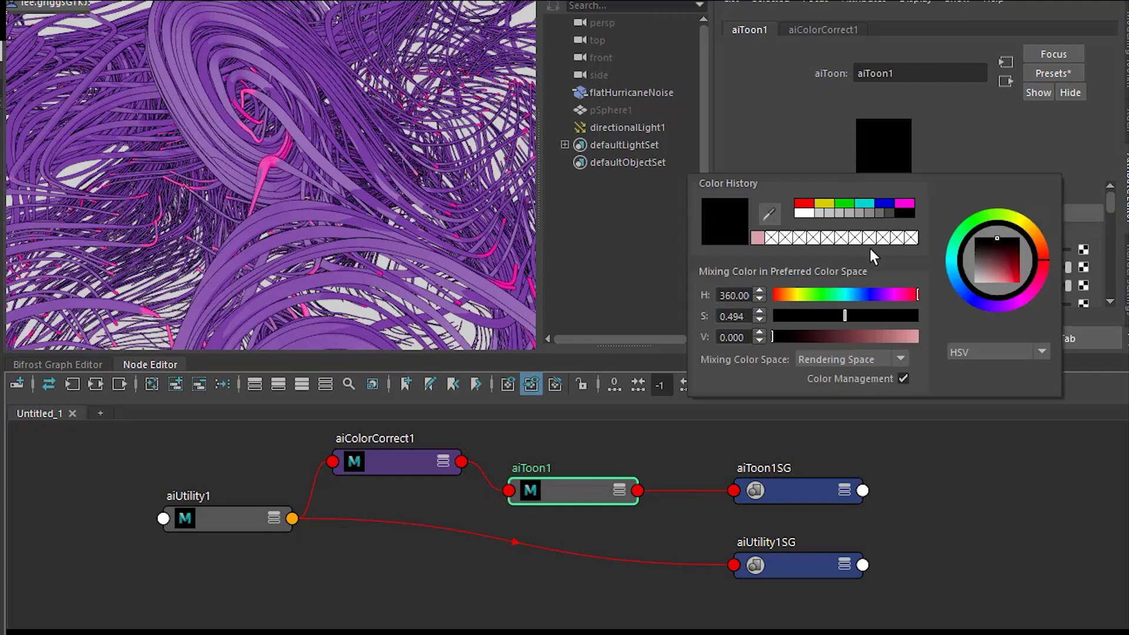
{"action": "left_click", "coordinate": [768, 216]}
{"action": "left_click", "coordinate": [470, 276]}
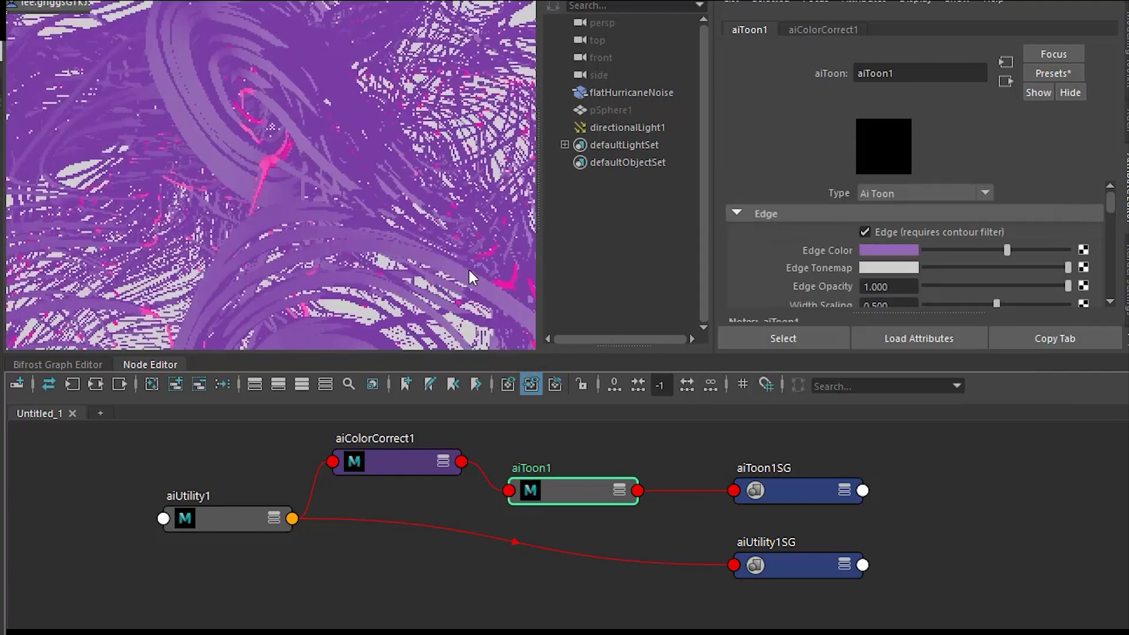
{"action": "left_click", "coordinate": [939, 249]}
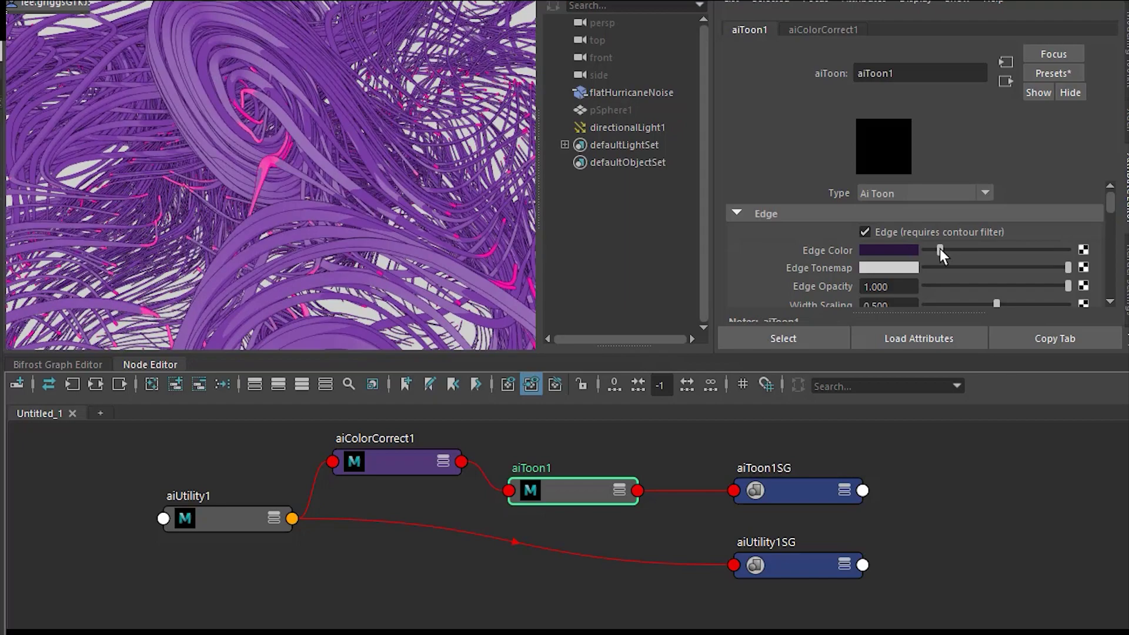
Select and deselect the flatHurricaneNoise strands while panning across them in the view
{"action": "left_click", "coordinate": [432, 202]}
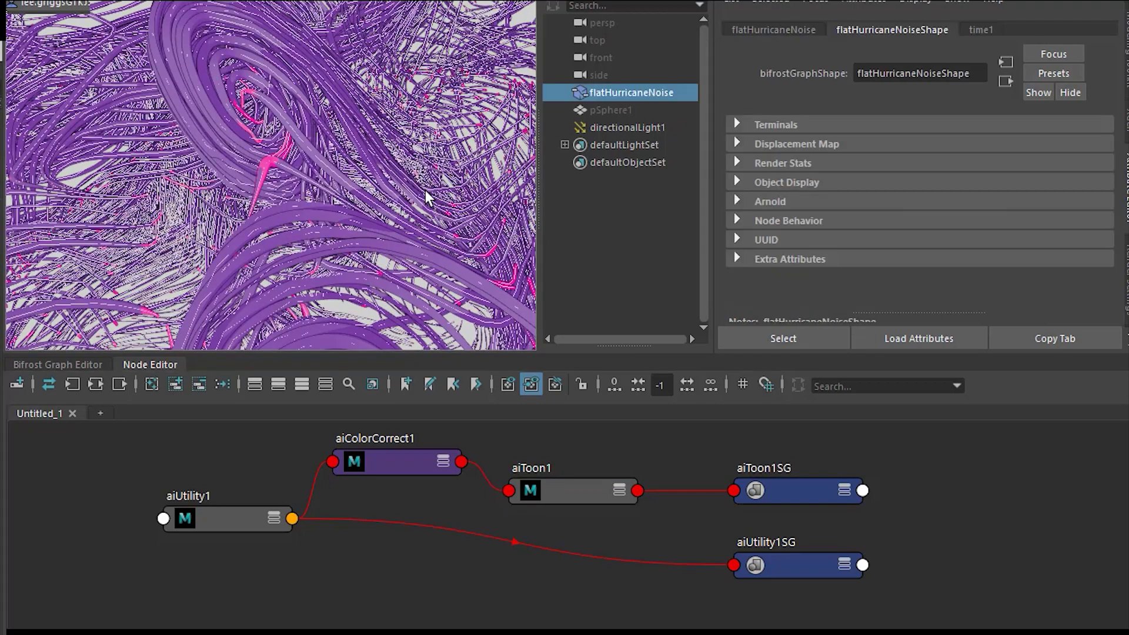
{"action": "middle_click_drag", "start_coordinate": [433, 202], "coordinate": [425, 246], "text": "alt"}
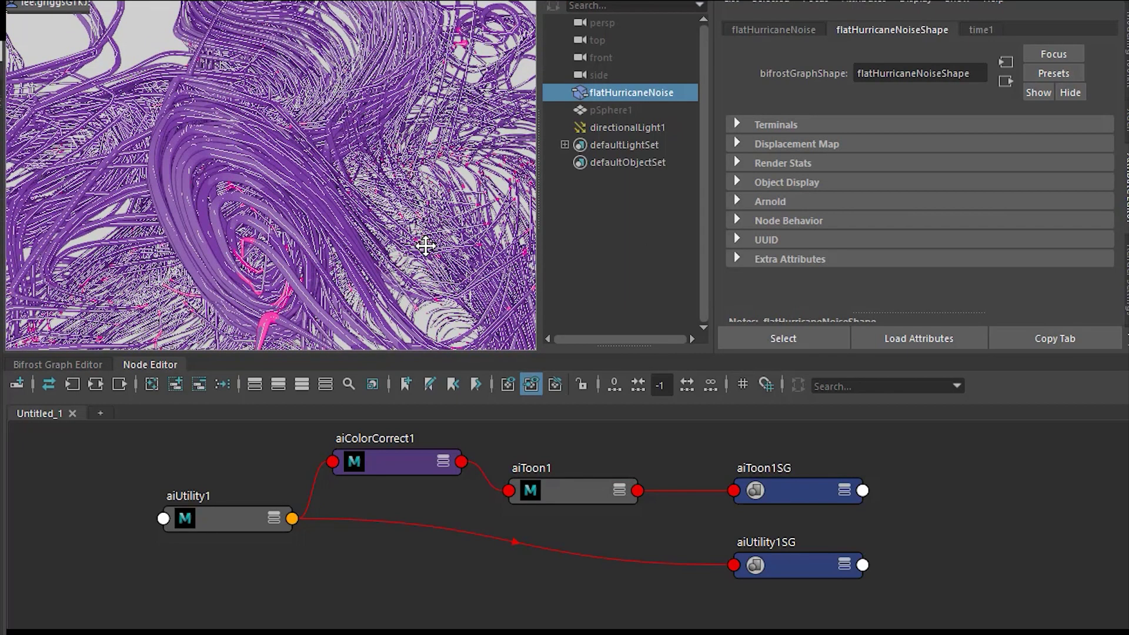
{"action": "left_click", "coordinate": [618, 244]}
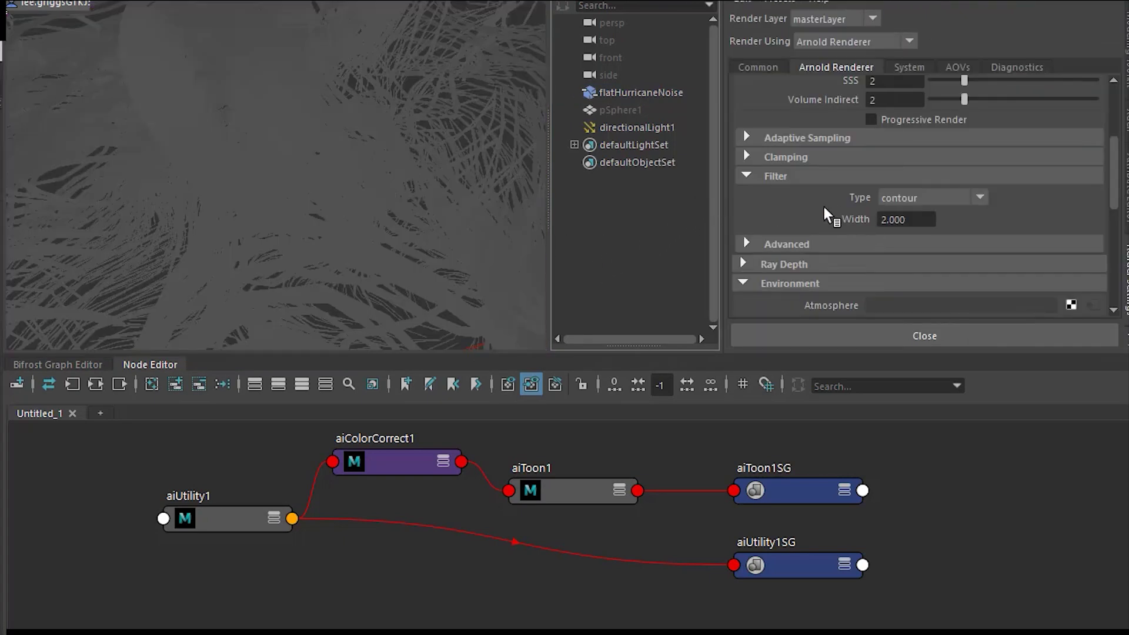
{"action": "scroll", "coordinate": [824, 206], "scroll_direction": "up", "scroll_amount": 3}
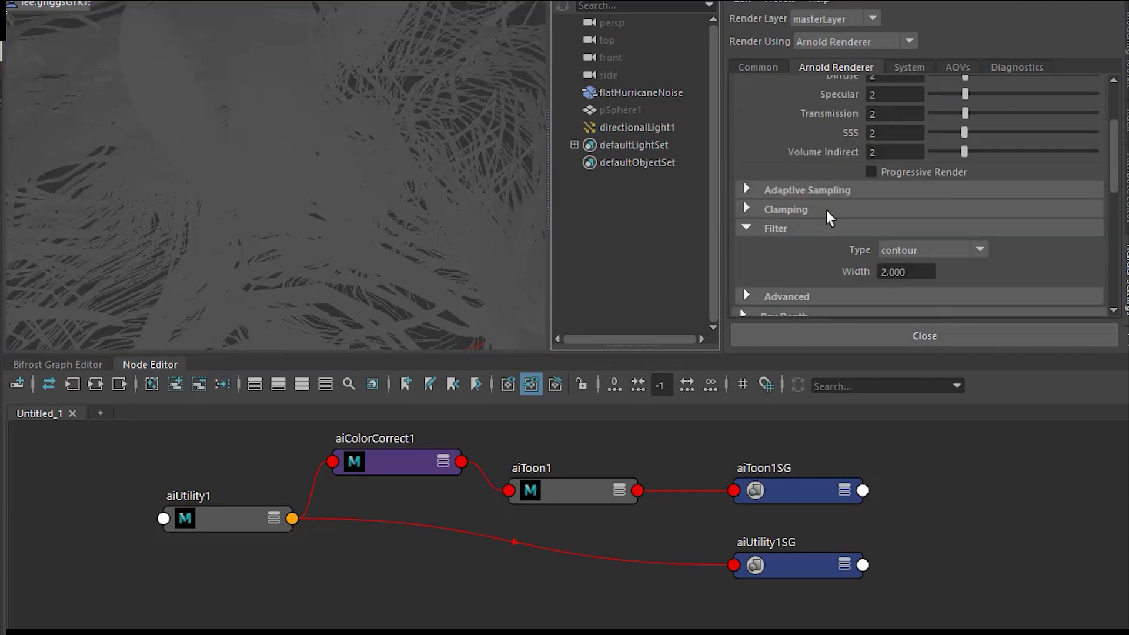
{"action": "scroll", "coordinate": [913, 176], "scroll_direction": "up", "scroll_amount": 5}
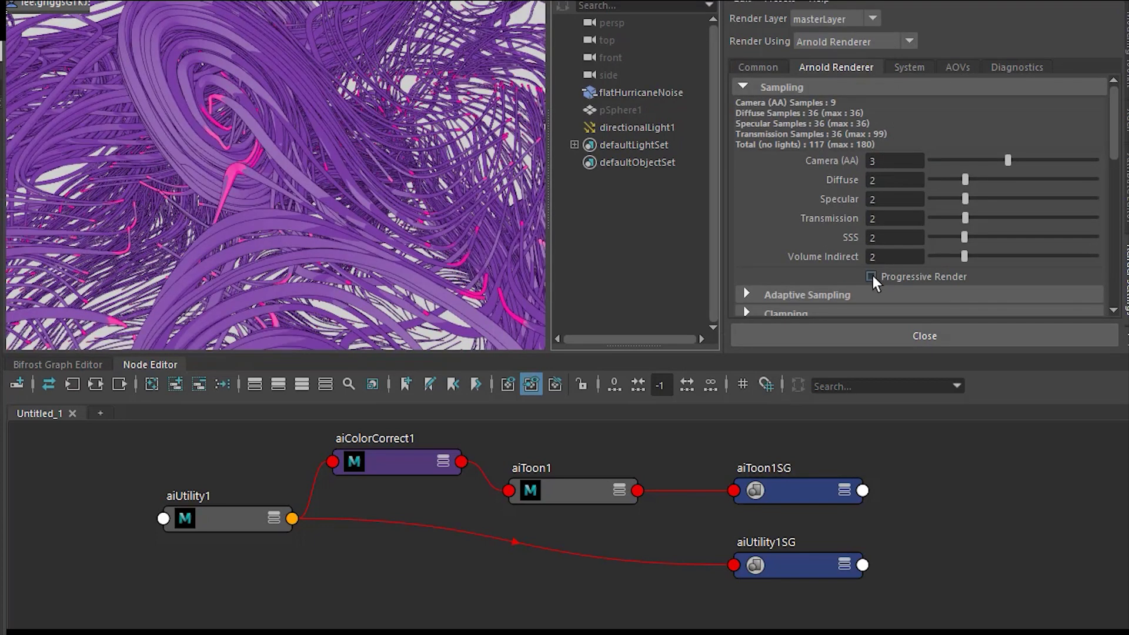
Toggle Arnold Progressive Render a few times, leave it off, and show the flatHurricaneNoiseShape Bifrost graph
{"action": "left_click", "coordinate": [924, 274]}
{"action": "left_click", "coordinate": [909, 277]}
{"action": "left_click", "coordinate": [905, 276]}
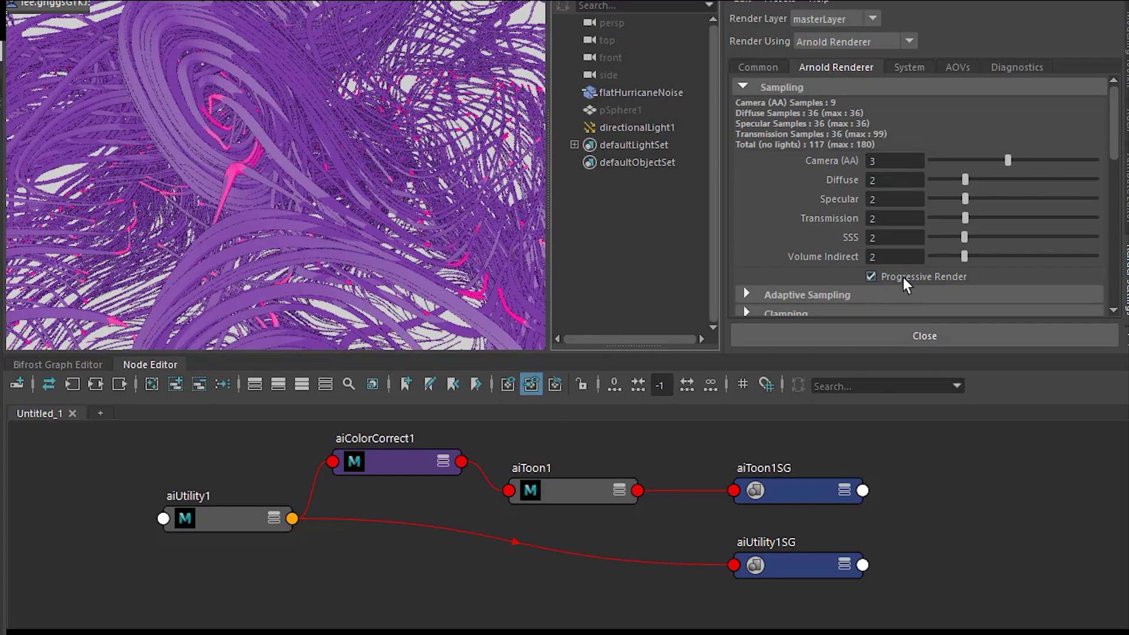
{"action": "left_click", "coordinate": [871, 276]}
{"action": "left_click", "coordinate": [895, 279]}
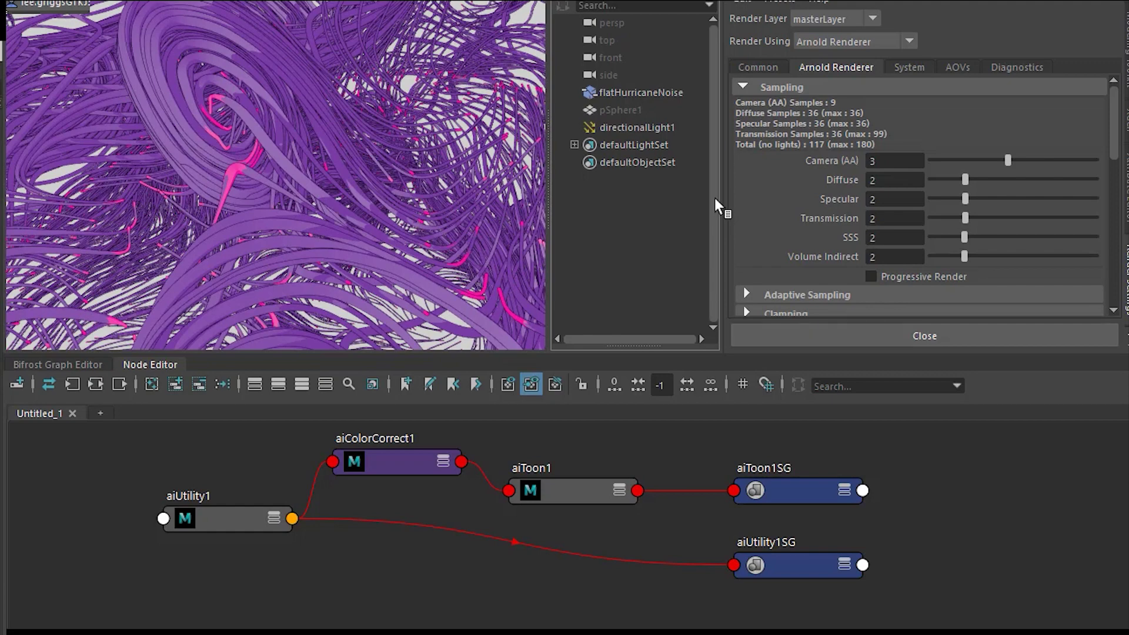
{"action": "left_click", "coordinate": [55, 366]}
Pan the Bifrost graph to the scatter_points node and select it
{"action": "left_click", "coordinate": [302, 401]}
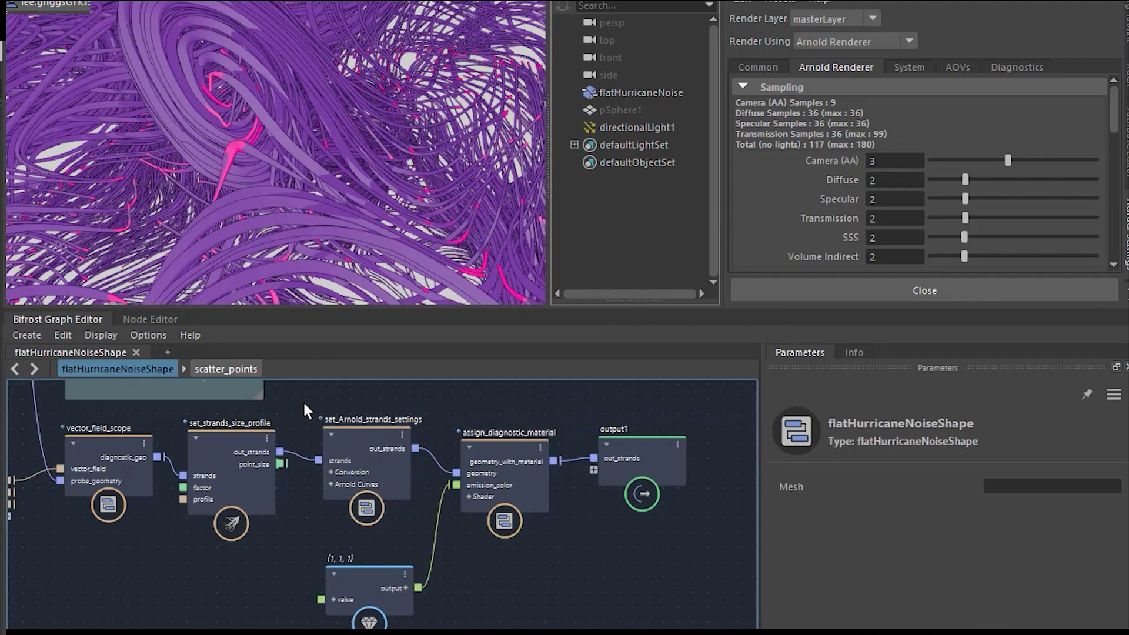
{"action": "middle_click_drag", "start_coordinate": [302, 400], "coordinate": [700, 529]}
{"action": "middle_click_drag", "start_coordinate": [199, 417], "coordinate": [310, 566]}
{"action": "left_click", "coordinate": [212, 435]}
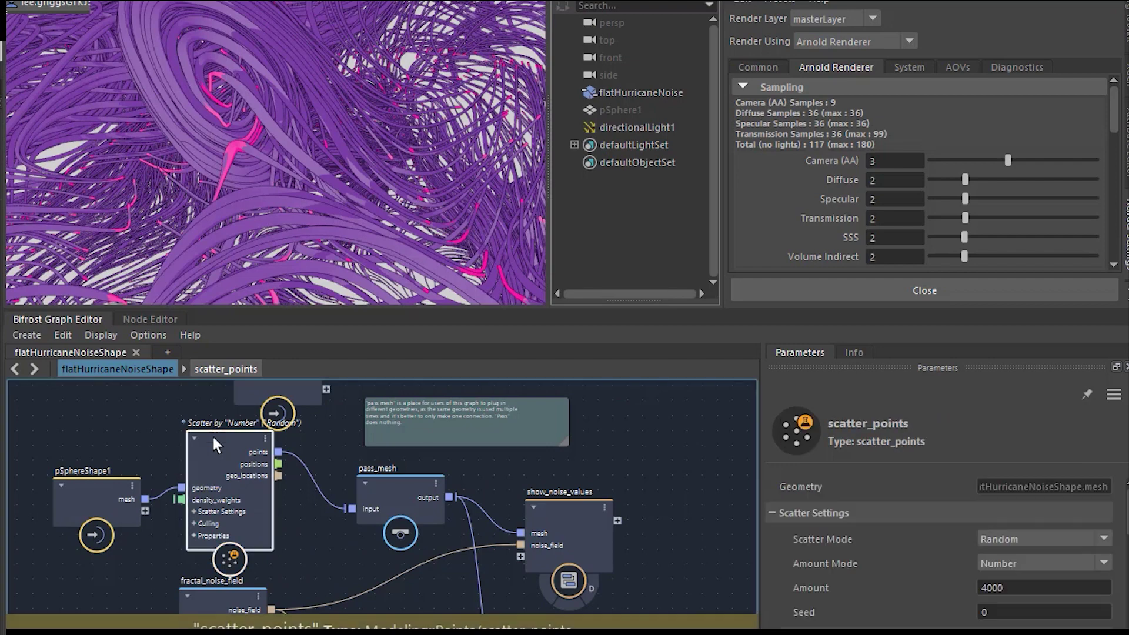
{"action": "left_click", "coordinate": [351, 211]}
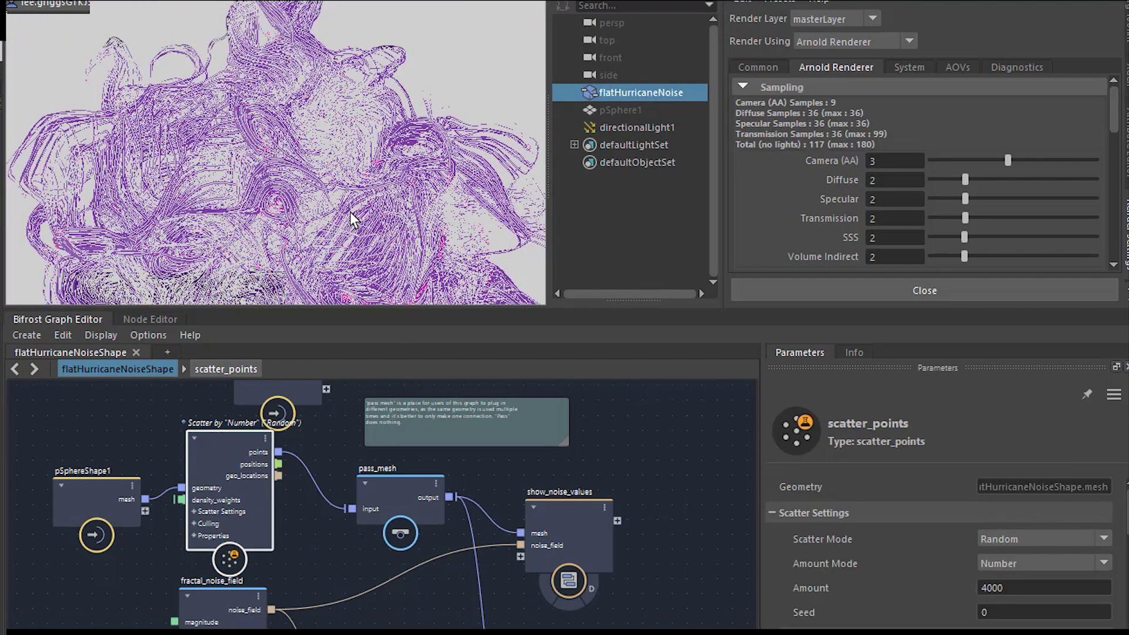
{"action": "left_click", "coordinate": [625, 242]}
Set scatter_points Amount to 10000 for denser strands
{"action": "left_click", "coordinate": [1026, 588]}
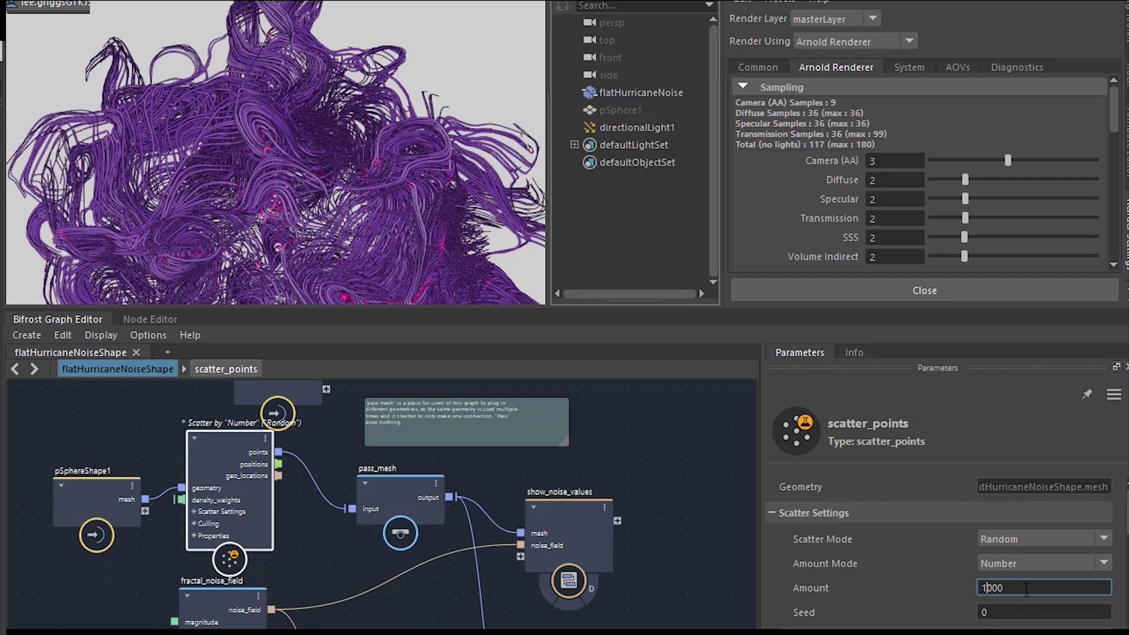
{"action": "type", "text": "10000"}
{"action": "key", "text": "Return"}
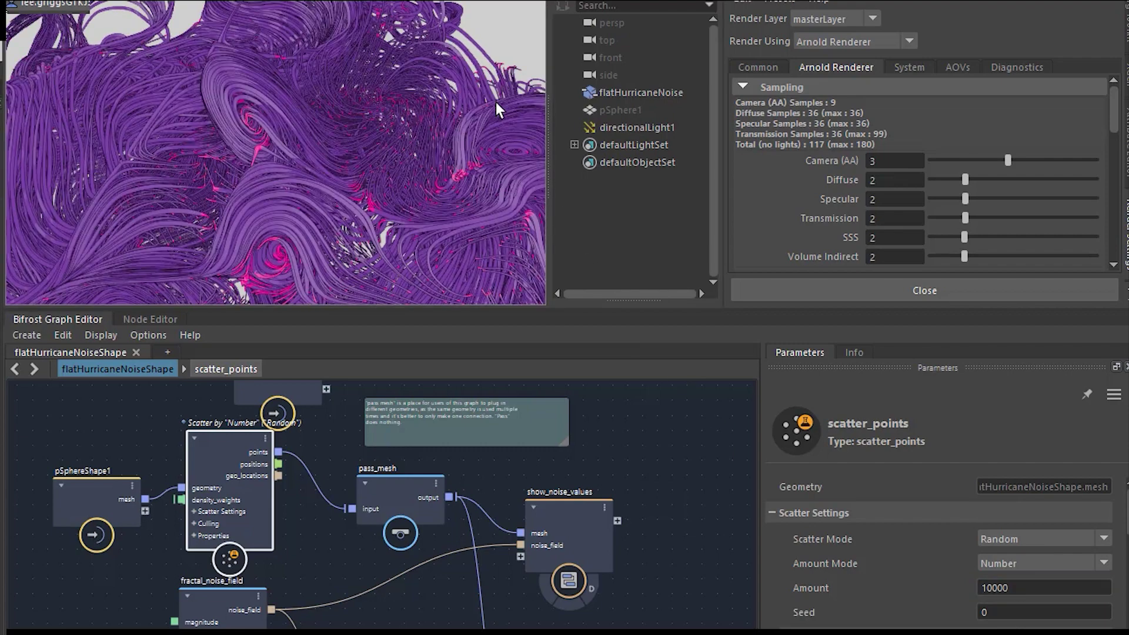
{"action": "middle_click_drag", "start_coordinate": [496, 101], "coordinate": [466, 93], "text": "alt"}
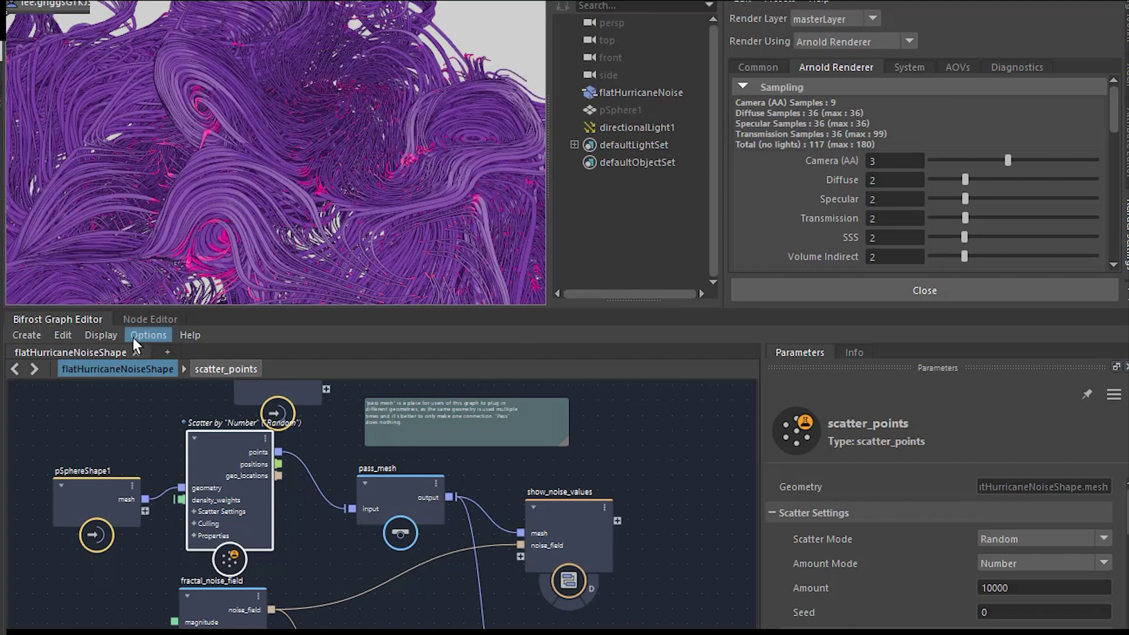
Raise aiToon1's Specular Weight from 0 to 1 and expand its Stylized Highlight section
{"action": "left_click", "coordinate": [144, 319]}
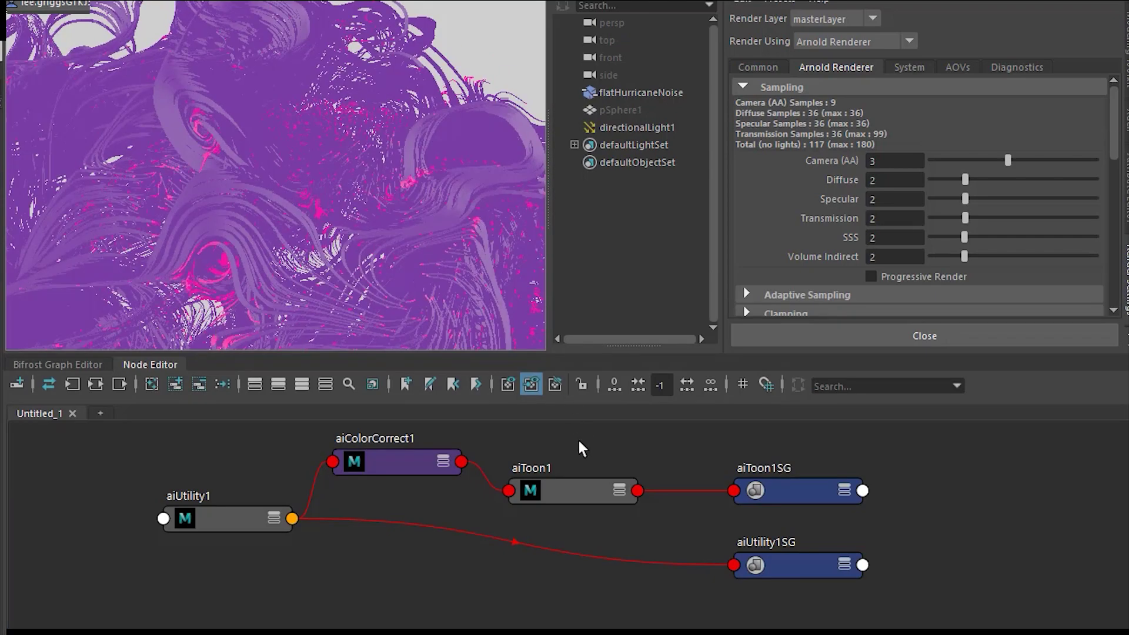
{"action": "double_click", "coordinate": [559, 491]}
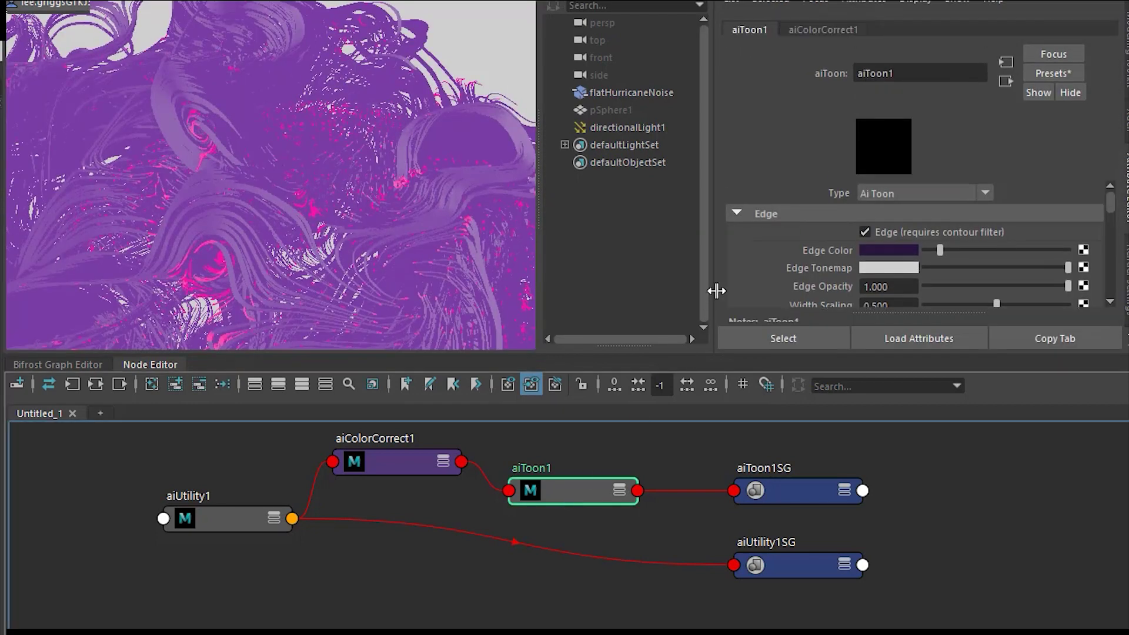
{"action": "scroll", "coordinate": [792, 249], "scroll_direction": "down", "scroll_amount": 10}
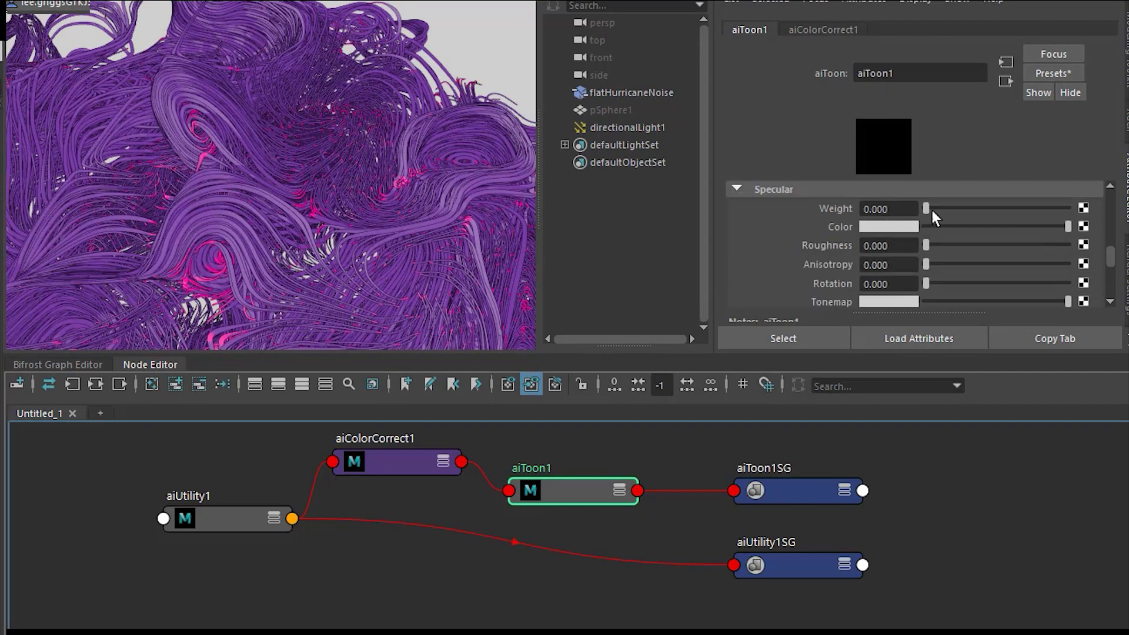
{"action": "left_click_drag", "start_coordinate": [937, 211], "coordinate": [1071, 207]}
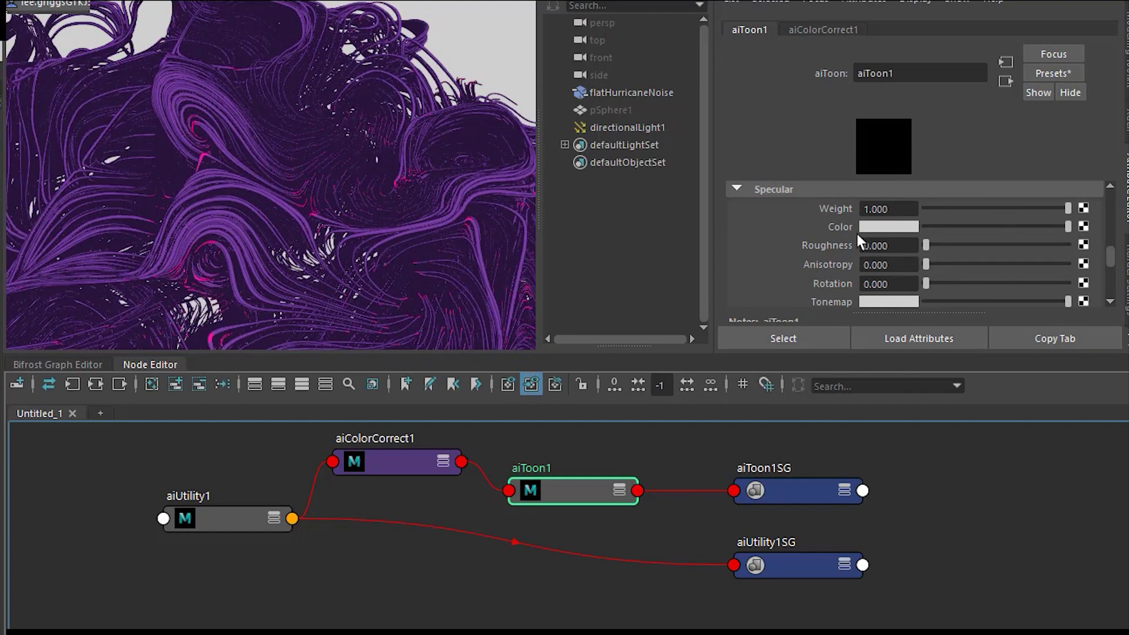
{"action": "scroll", "coordinate": [792, 259], "scroll_direction": "down", "scroll_amount": 3}
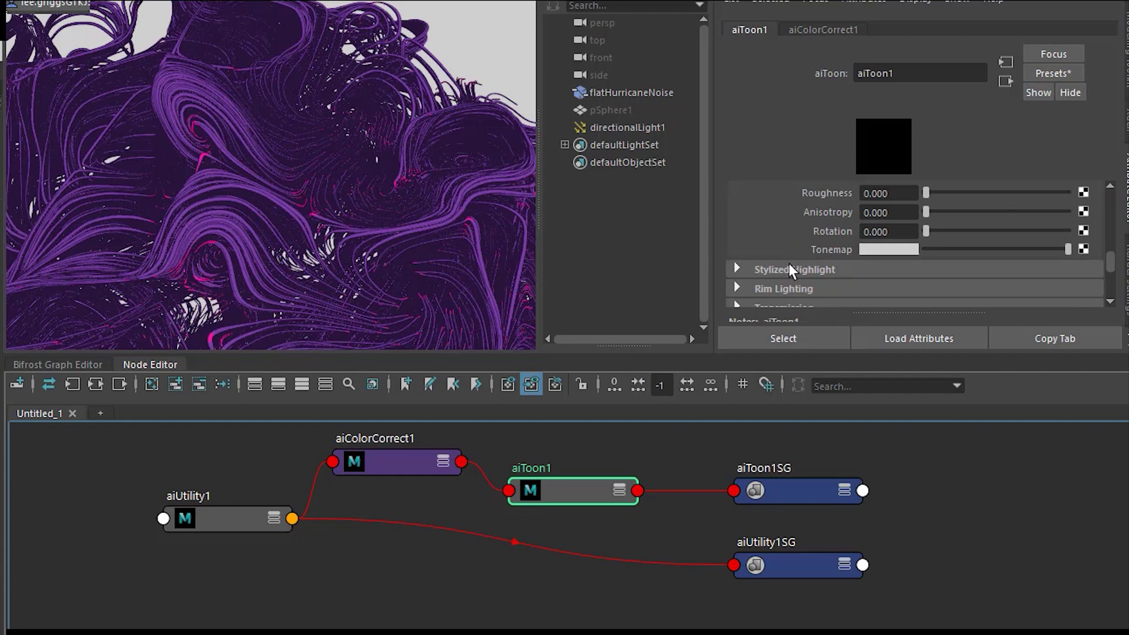
{"action": "left_click", "coordinate": [789, 265]}
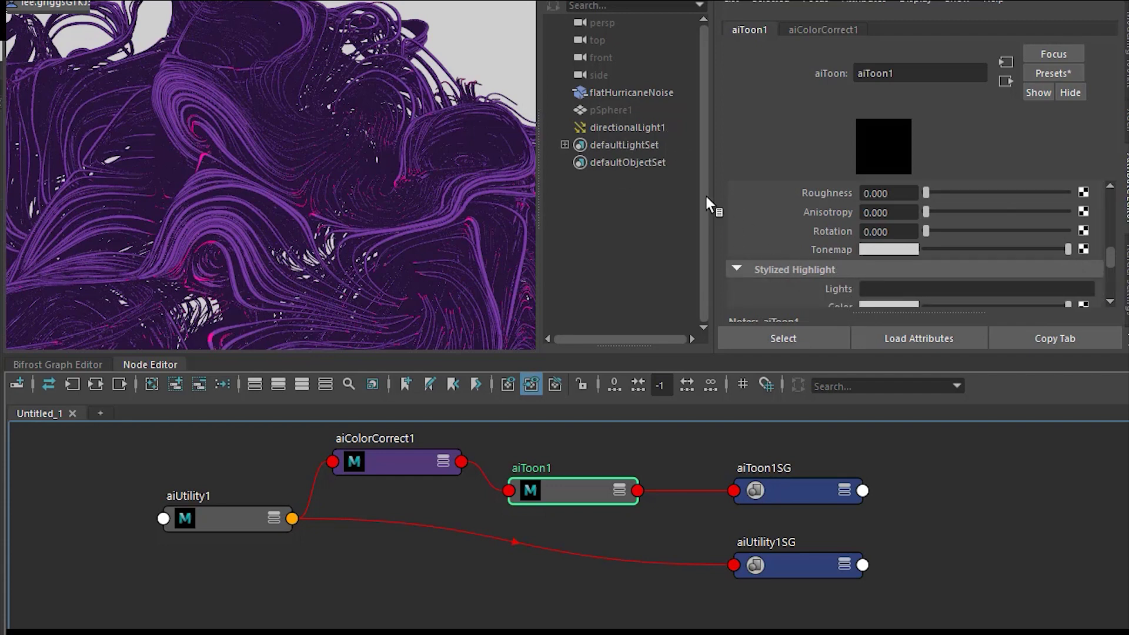
{"action": "left_click", "coordinate": [618, 126]}
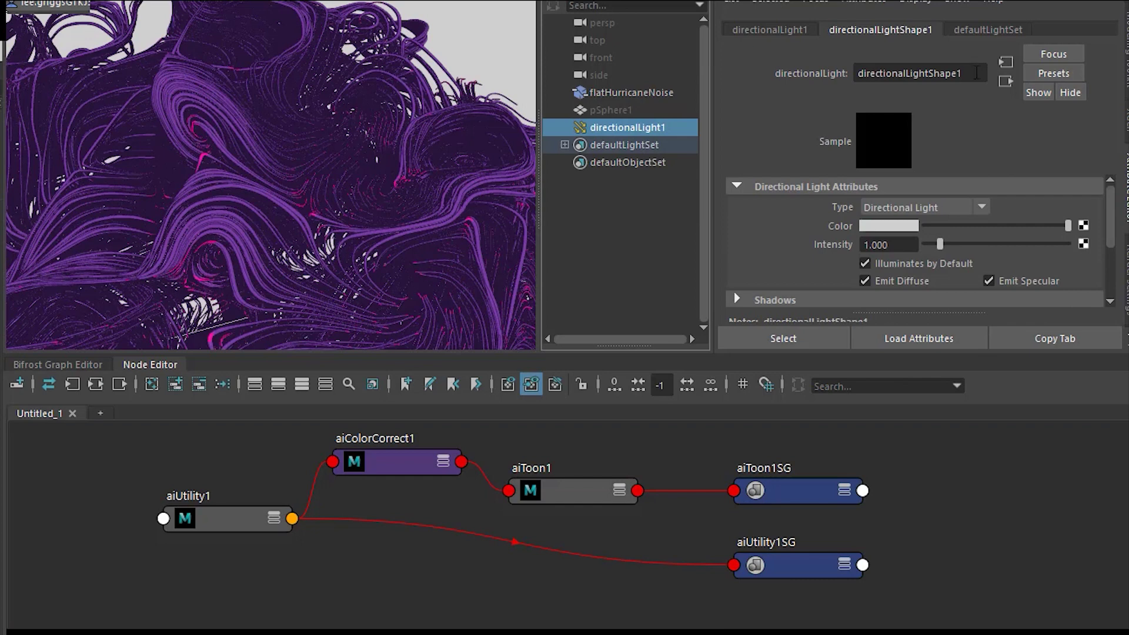
Paste directionalLightShape1 into aiToon1's Stylized Highlight lights field
{"action": "double_click", "coordinate": [977, 73]}
{"action": "key", "text": "ctrl+c"}
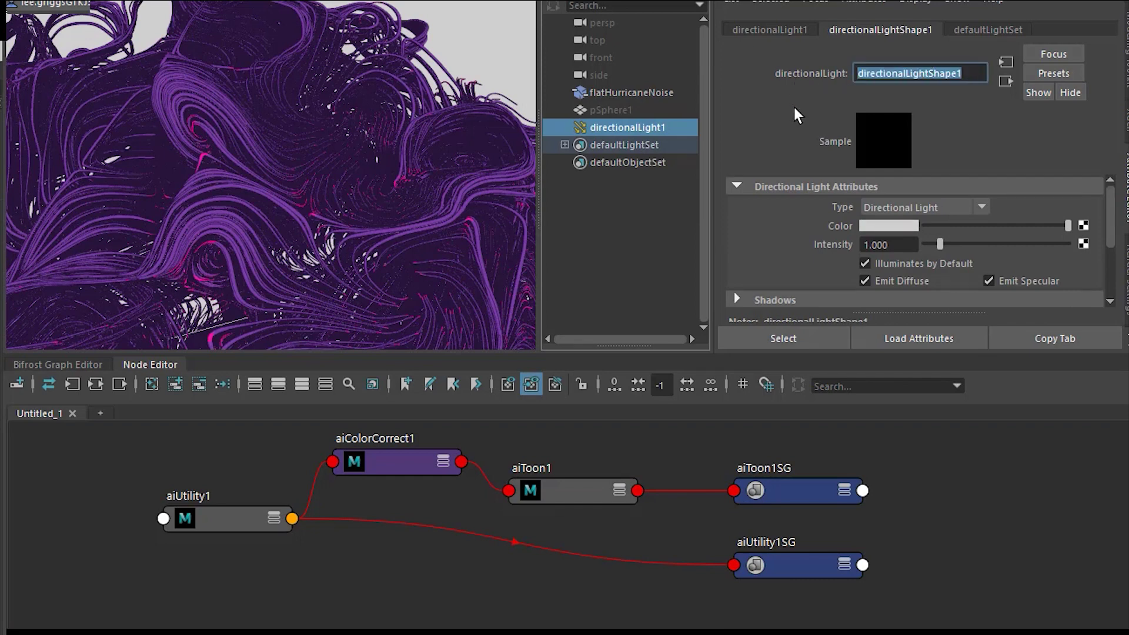
{"action": "left_click", "coordinate": [573, 495]}
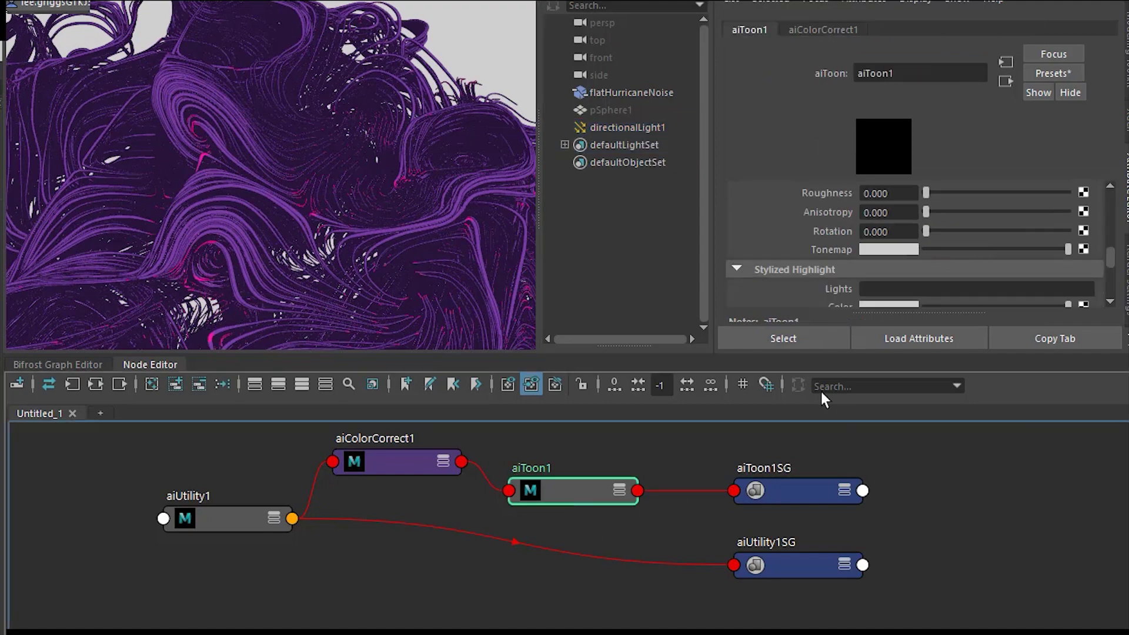
{"action": "left_click", "coordinate": [866, 288]}
{"action": "key", "text": "ctrl+v"}
{"action": "key", "text": "Return"}
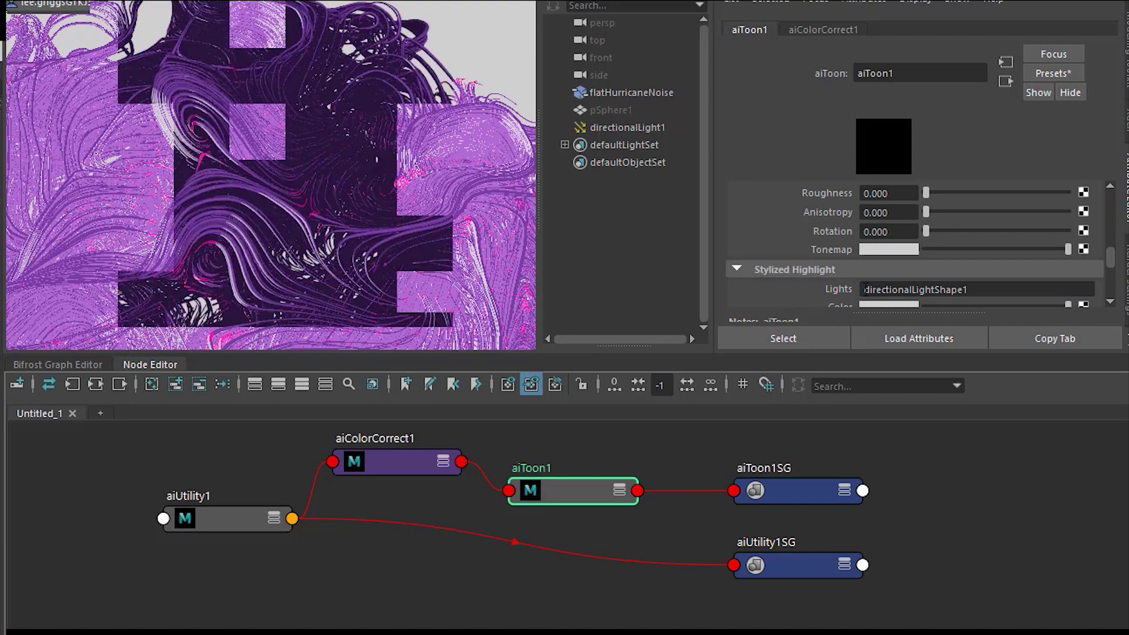
{"action": "left_click", "coordinate": [604, 129]}
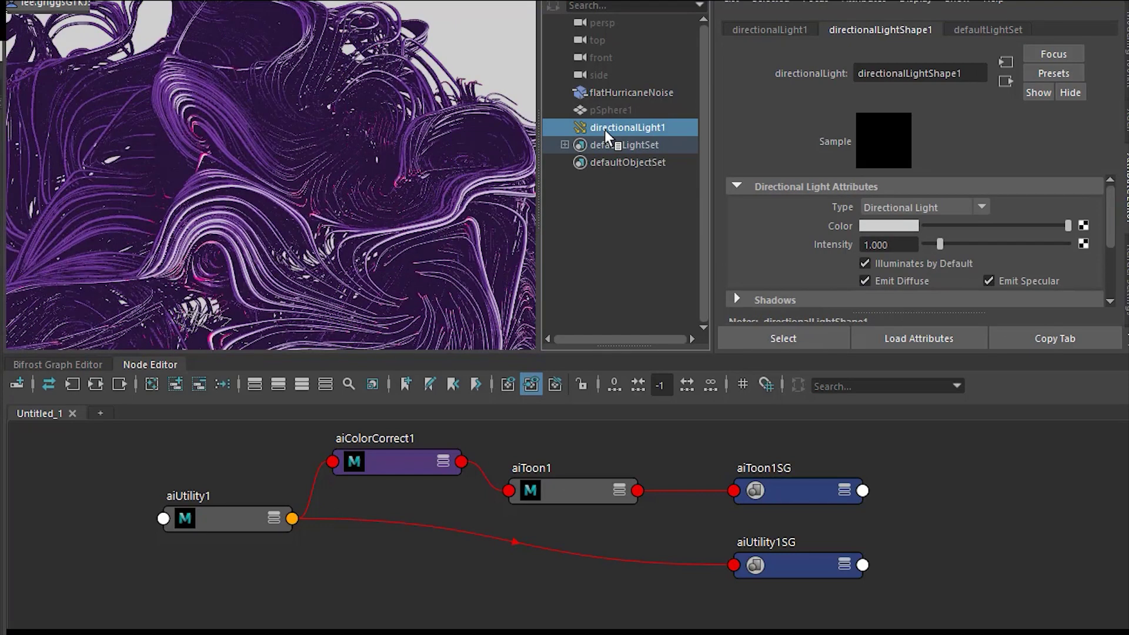
{"action": "left_click", "coordinate": [576, 501]}
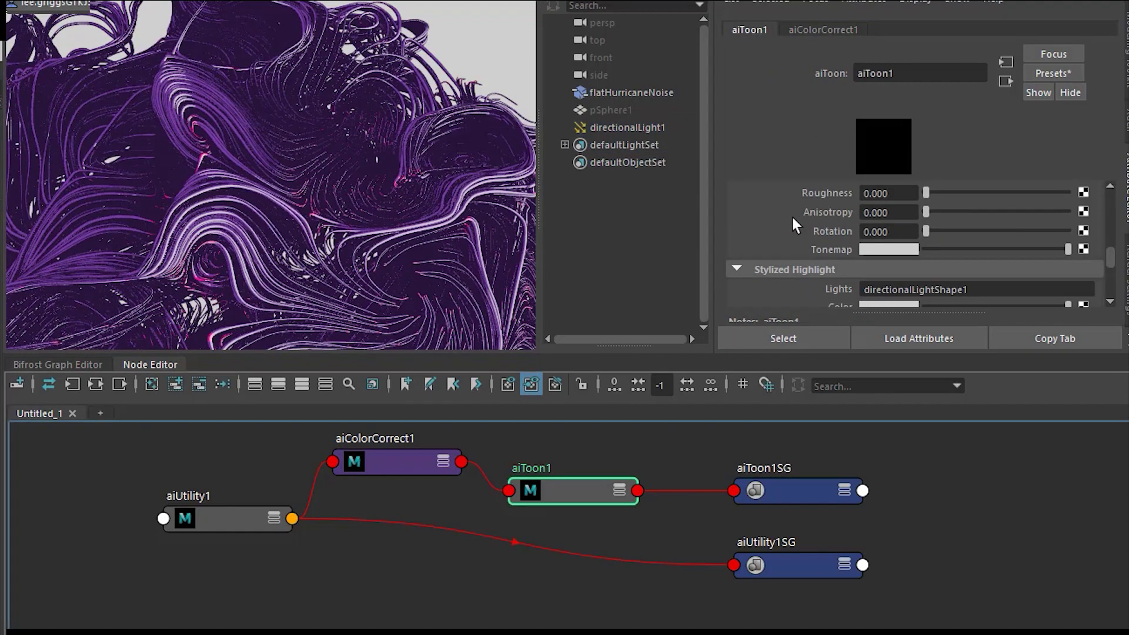
Set aiToon1's Specular Roughness to 0.516 and Stylized Highlight Size to 0.342
{"action": "scroll", "coordinate": [792, 217], "scroll_direction": "up", "scroll_amount": 2}
{"action": "left_click", "coordinate": [949, 241]}
{"action": "left_click_drag", "start_coordinate": [949, 241], "coordinate": [997, 240]}
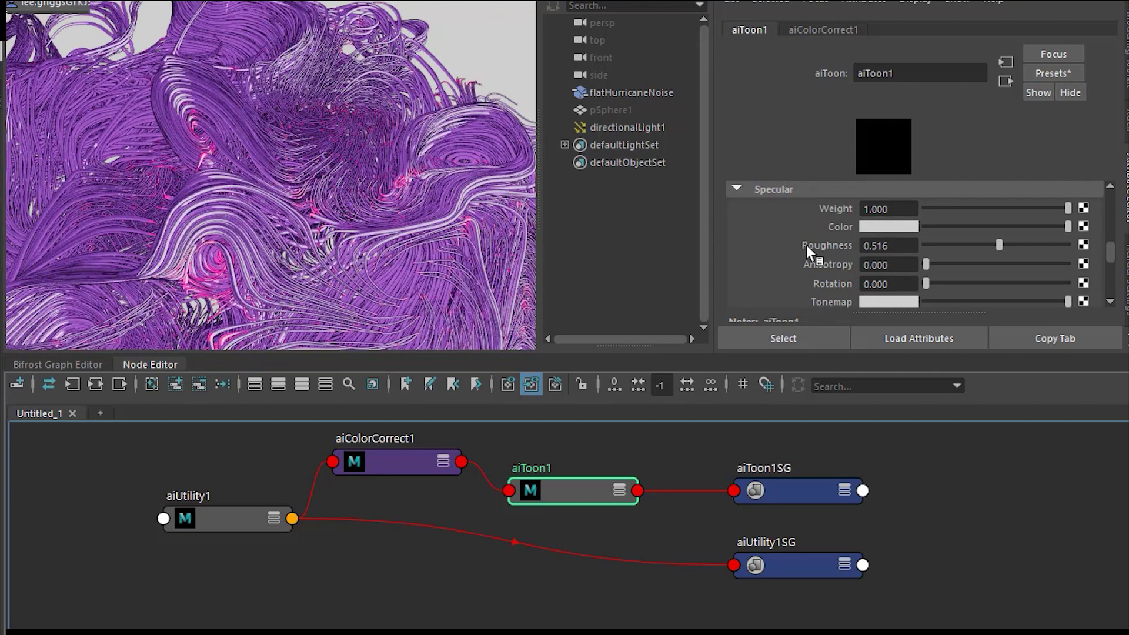
{"action": "scroll", "coordinate": [807, 244], "scroll_direction": "down", "scroll_amount": 3}
{"action": "scroll", "coordinate": [807, 244], "scroll_direction": "up", "scroll_amount": 1}
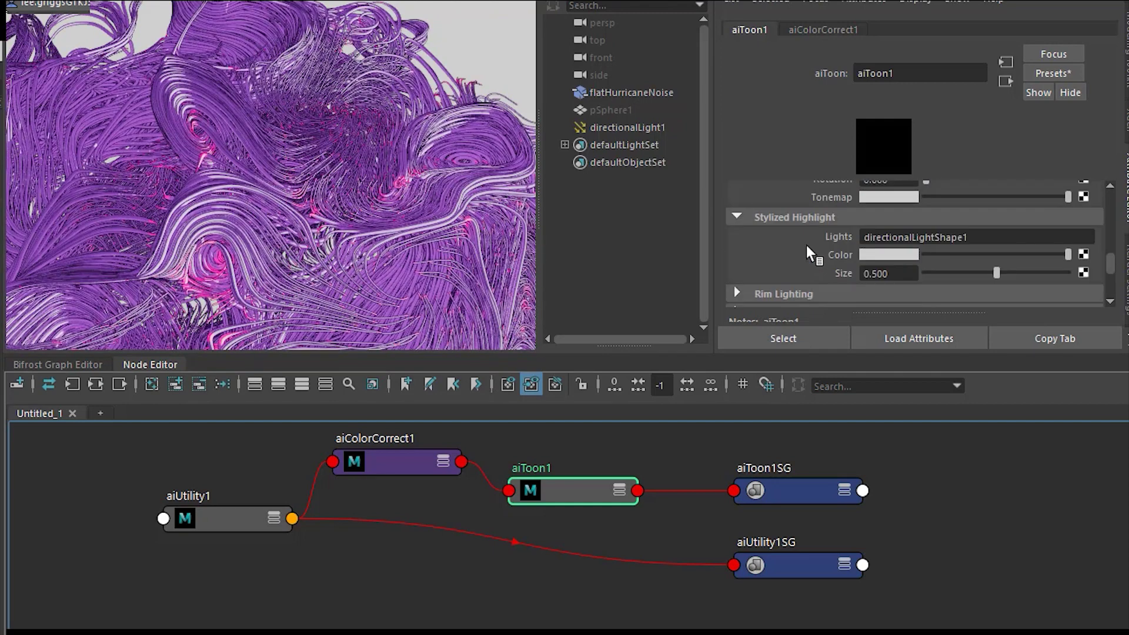
{"action": "left_click", "coordinate": [944, 274]}
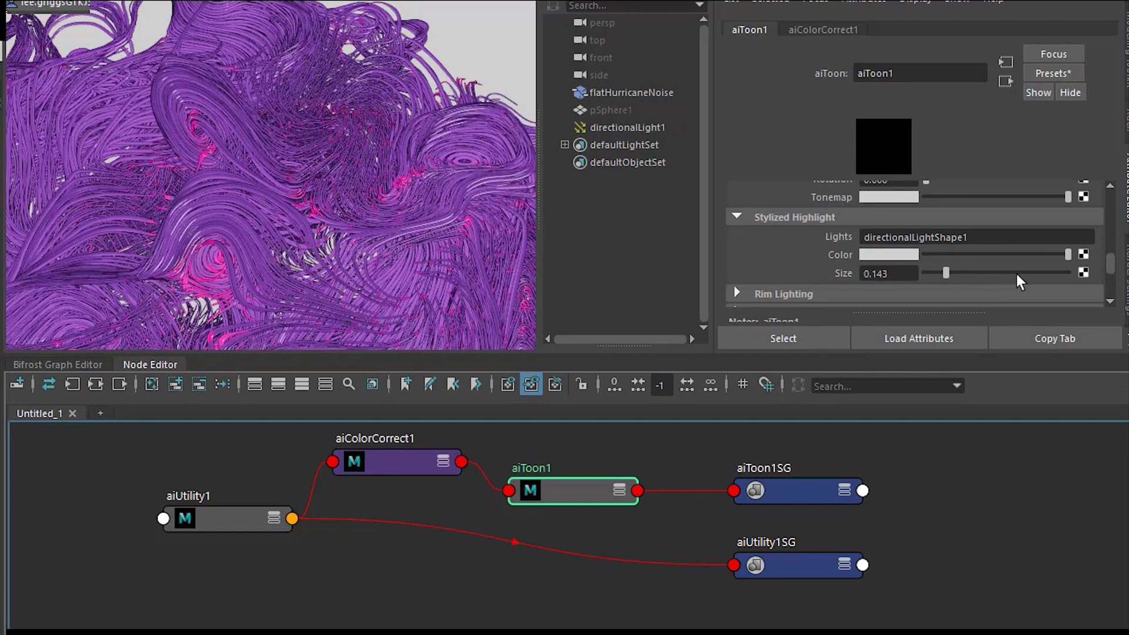
{"action": "left_click_drag", "start_coordinate": [1030, 270], "coordinate": [972, 273]}
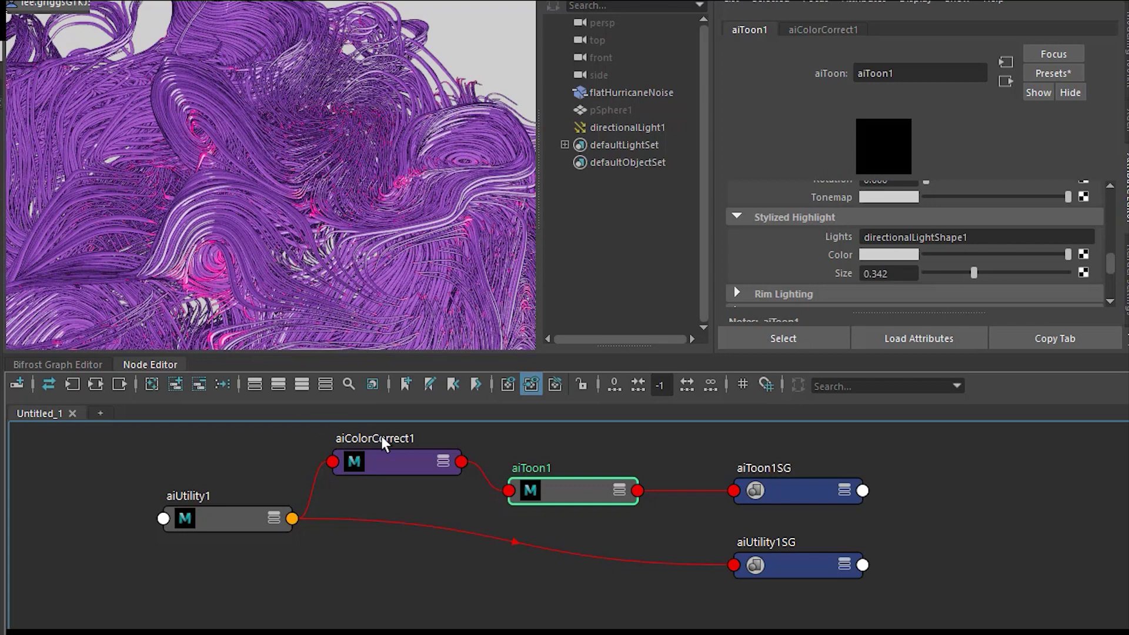
Connect aiColorCorrect1's output to aiToon1's Specular Color
{"action": "left_click_drag", "start_coordinate": [570, 495], "coordinate": [570, 494]}
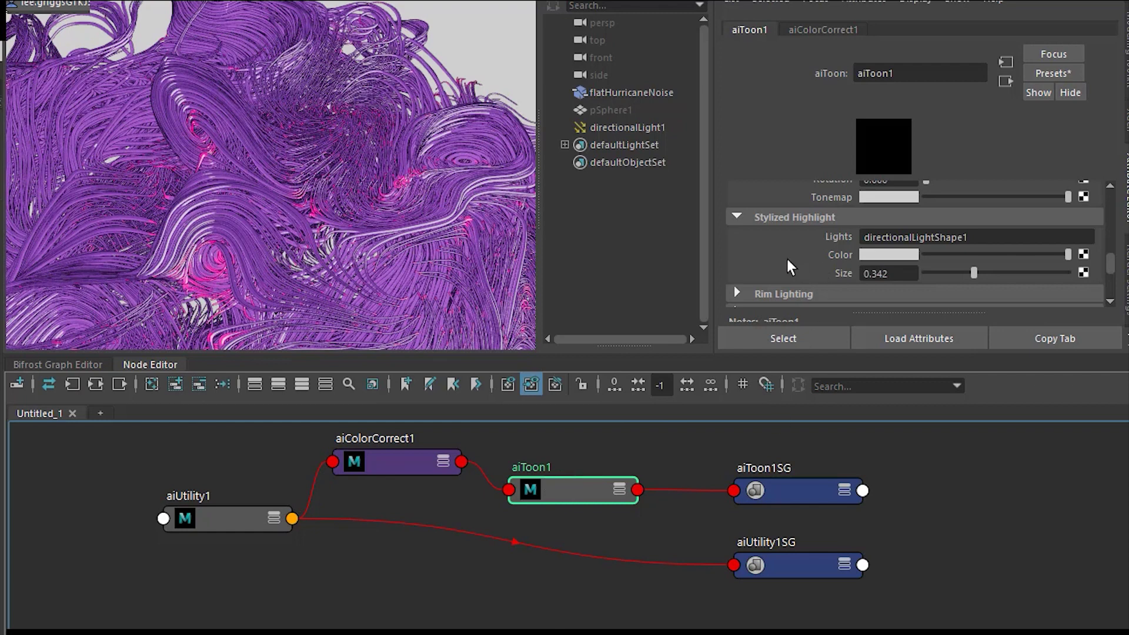
{"action": "scroll", "coordinate": [787, 260], "scroll_direction": "up", "scroll_amount": 5}
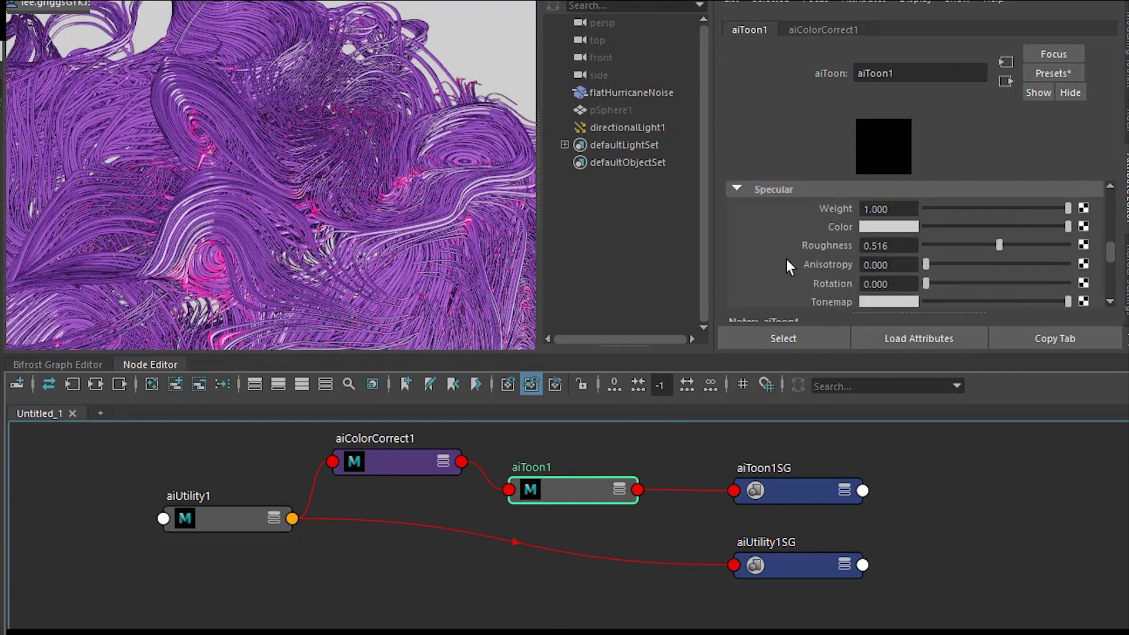
{"action": "middle_click_drag", "start_coordinate": [884, 234], "coordinate": [853, 226]}
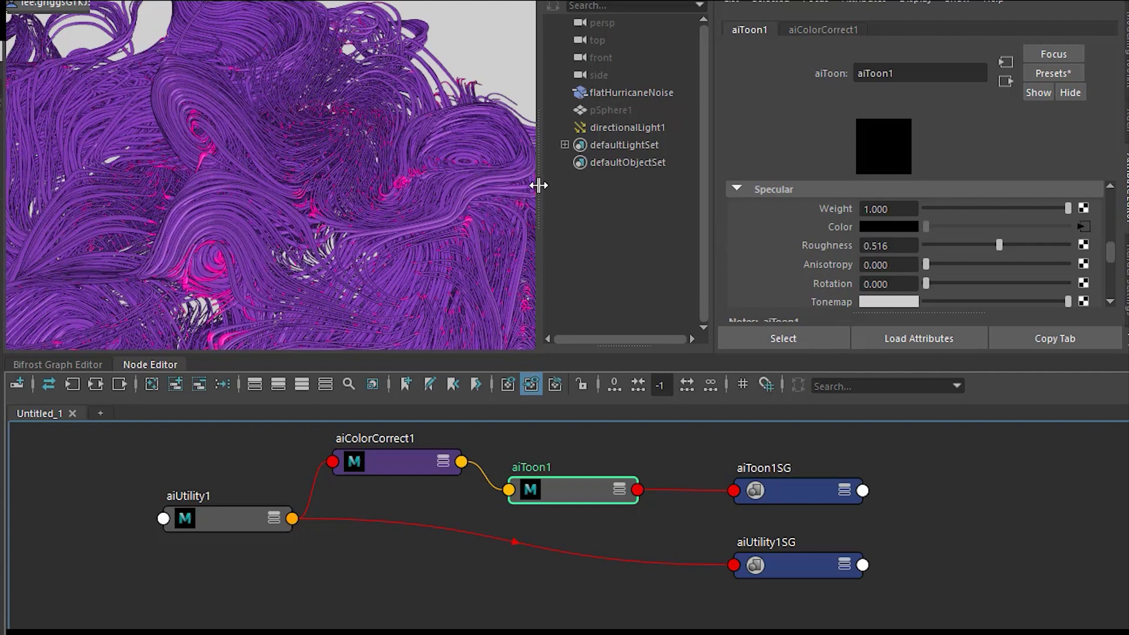
Collapse the Outliner to widen the render view and show the flatHurricaneNoiseShape Bifrost graph
{"action": "left_click_drag", "start_coordinate": [539, 185], "coordinate": [709, 176]}
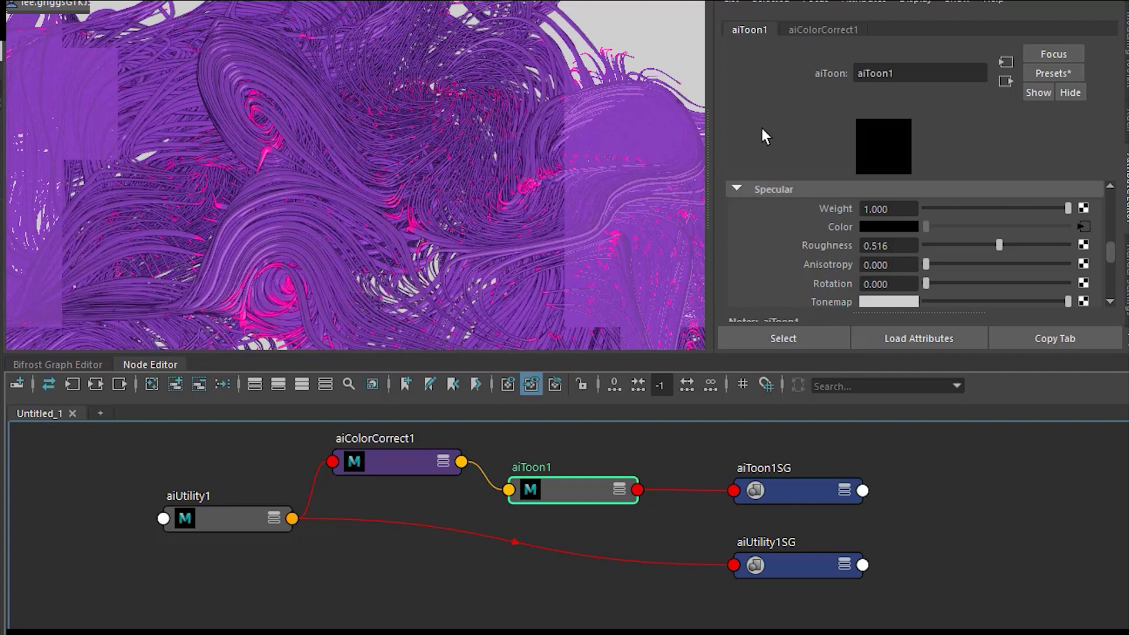
{"action": "left_click", "coordinate": [59, 364]}
Select fractal_noise_field and change its Seed from 35184 to 35182
{"action": "key", "text": "Return"}
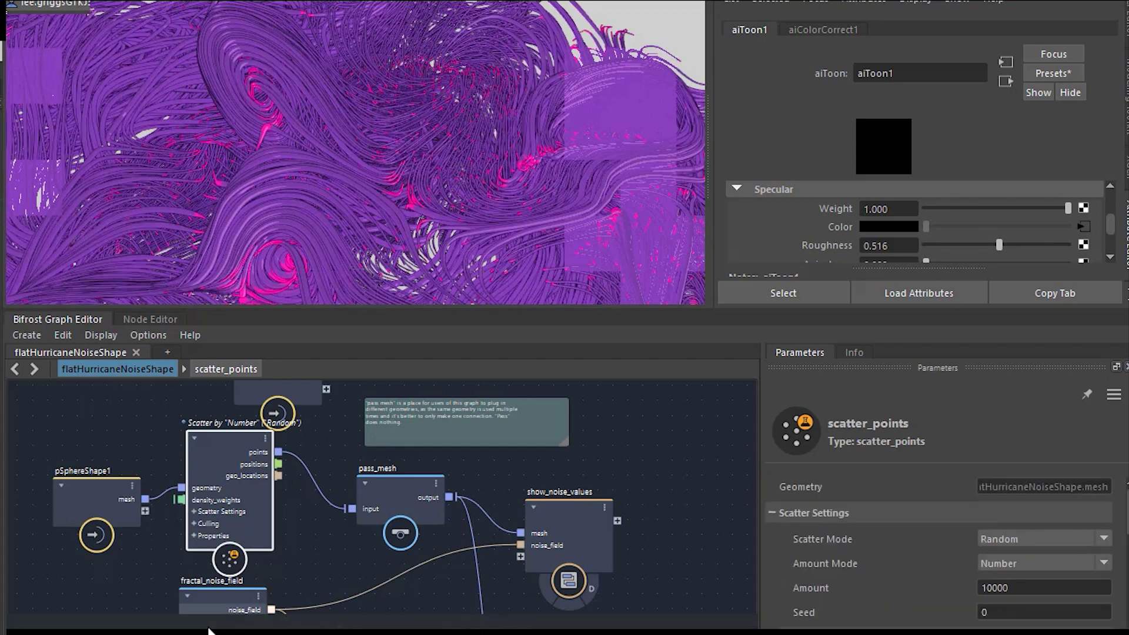
{"action": "middle_click_drag", "start_coordinate": [308, 531], "coordinate": [265, 408]}
{"action": "left_click", "coordinate": [180, 471]}
{"action": "scroll", "coordinate": [899, 553], "scroll_direction": "down", "scroll_amount": 1}
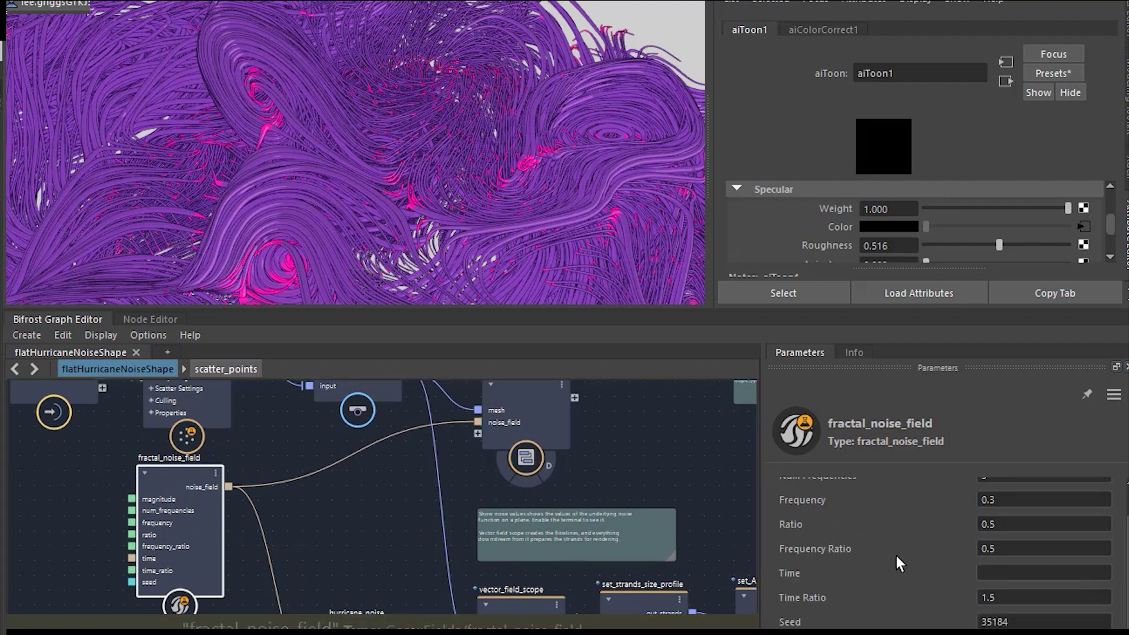
{"action": "left_click", "coordinate": [1030, 622]}
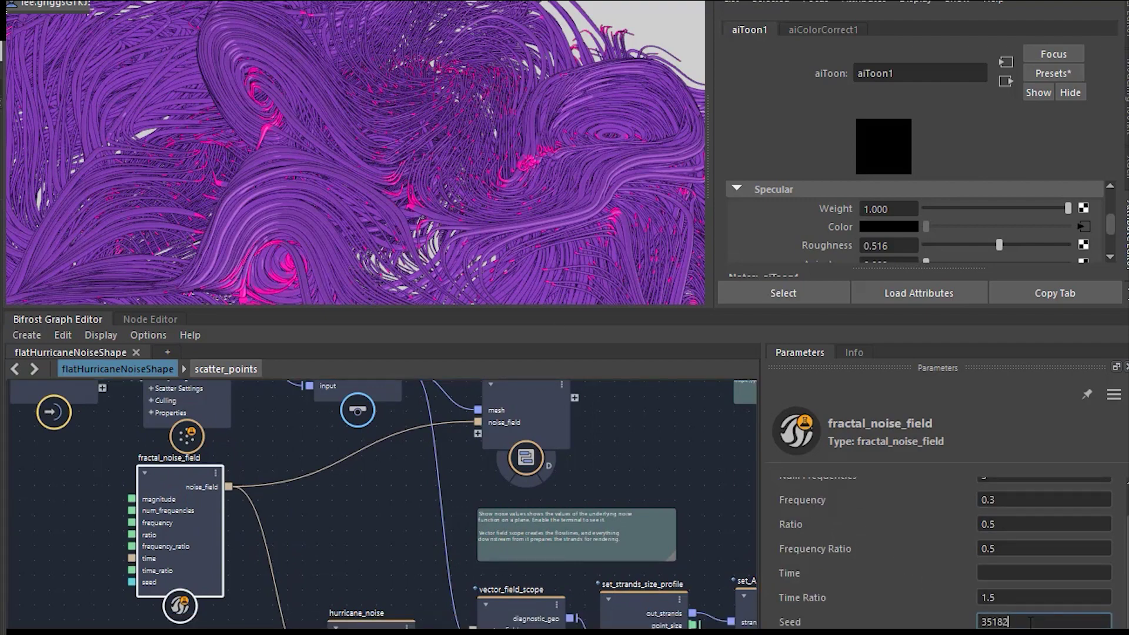
{"action": "type", "text": "2"}
{"action": "key", "text": "Return"}
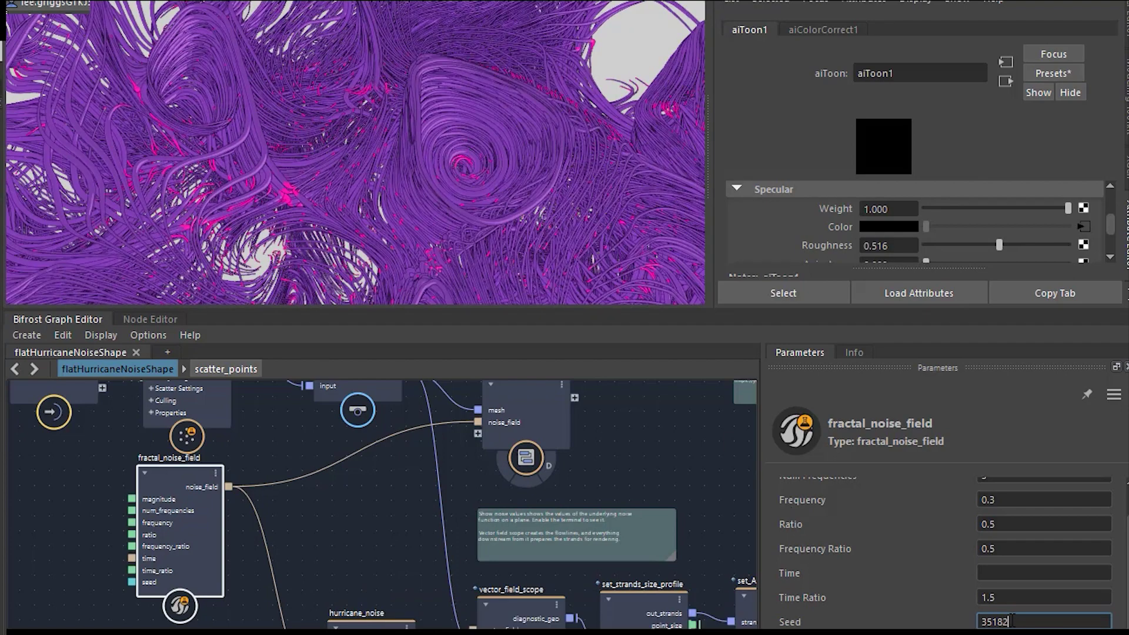
{"action": "left_click", "coordinate": [953, 629]}
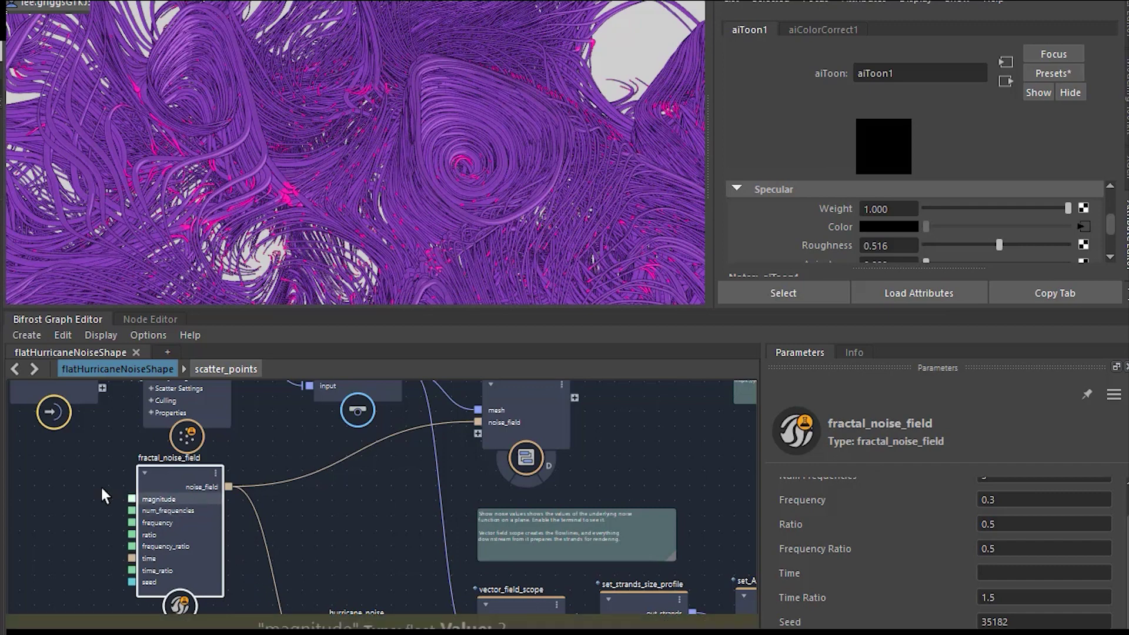
Create an input2 node and wire it into fractal_noise_field's seed port, restoring the Outliner
{"action": "left_click", "coordinate": [66, 485]}
{"action": "right_click", "coordinate": [66, 485]}
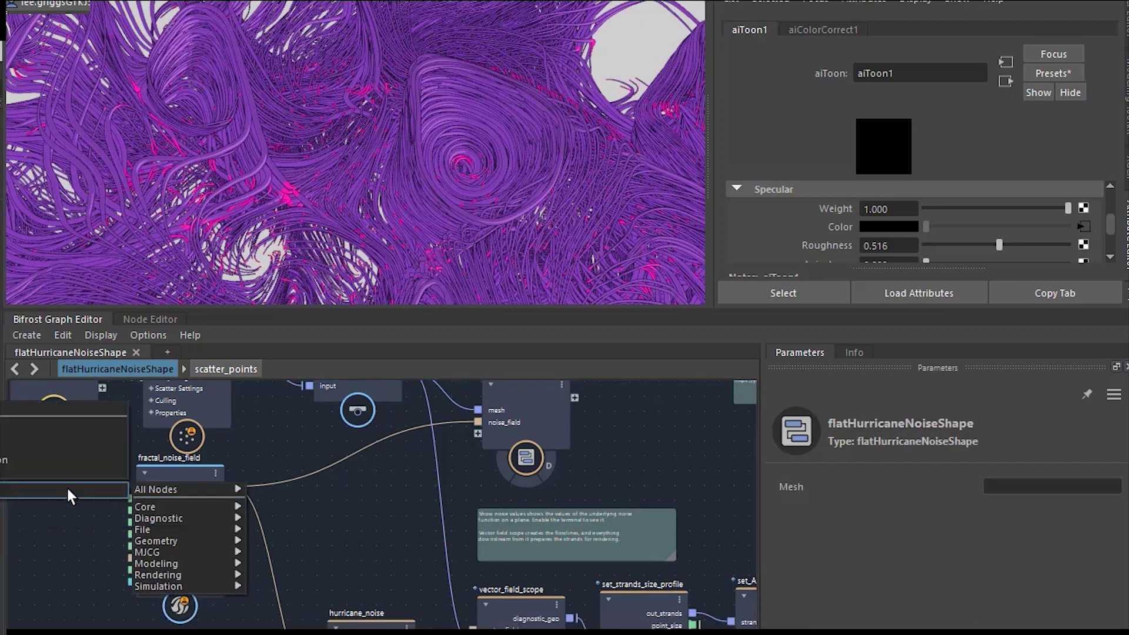
{"action": "type", "text": "input"}
{"action": "left_click", "coordinate": [61, 510]}
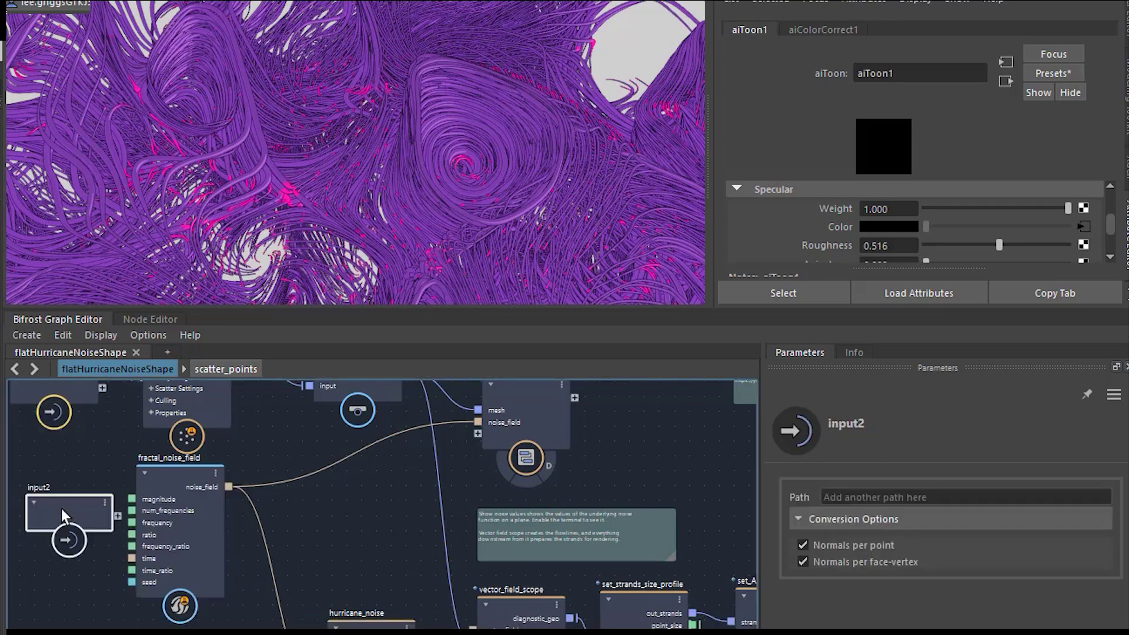
{"action": "left_click_drag", "start_coordinate": [171, 475], "coordinate": [241, 473]}
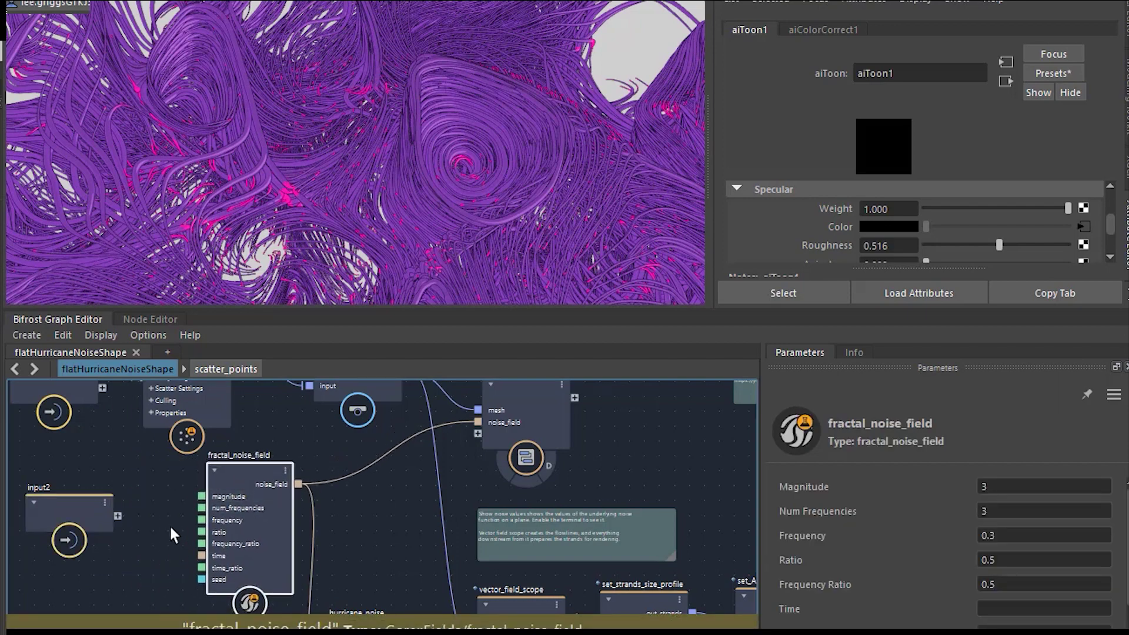
{"action": "left_click_drag", "start_coordinate": [118, 515], "coordinate": [197, 584]}
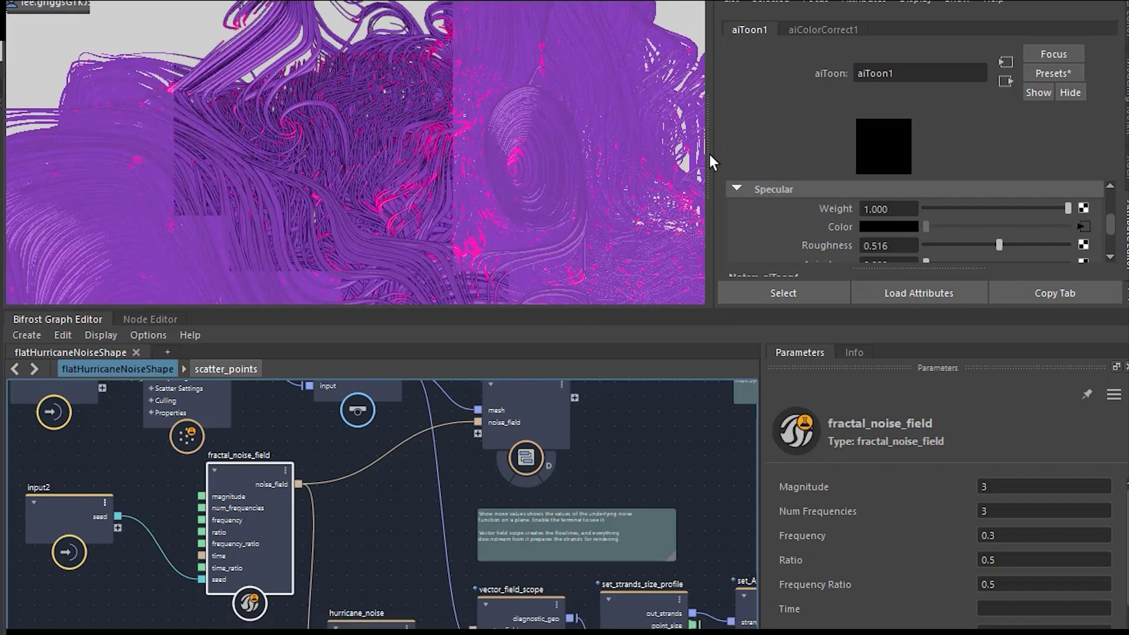
{"action": "left_click_drag", "start_coordinate": [710, 158], "coordinate": [553, 170]}
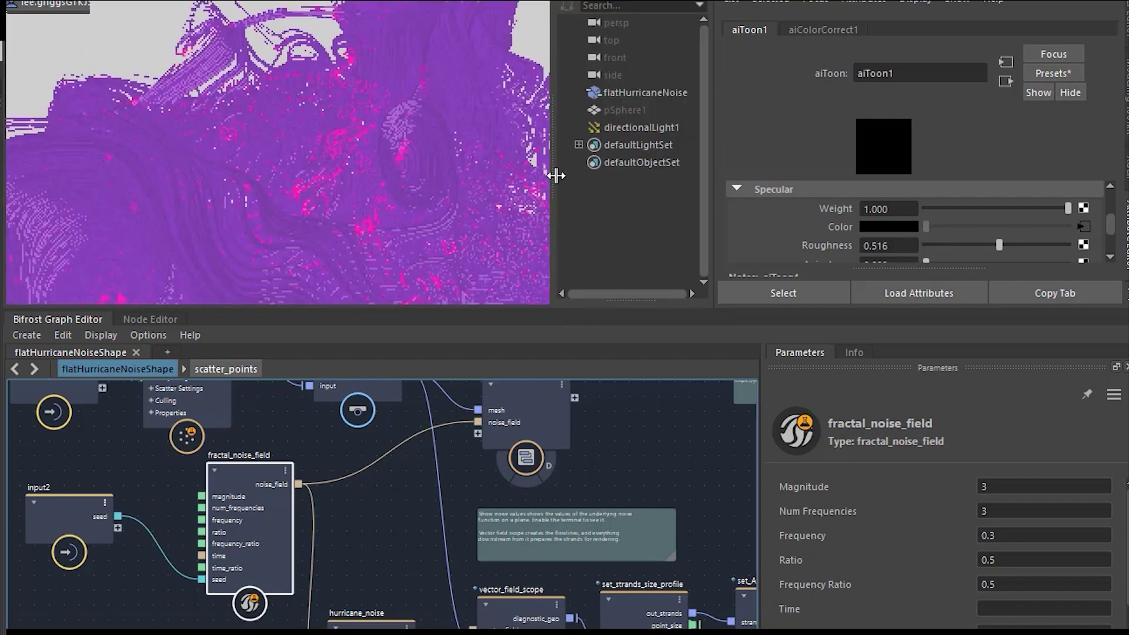
Select flatHurricaneNoise and key its Seed channel at frame 1
{"action": "left_click", "coordinate": [622, 94]}
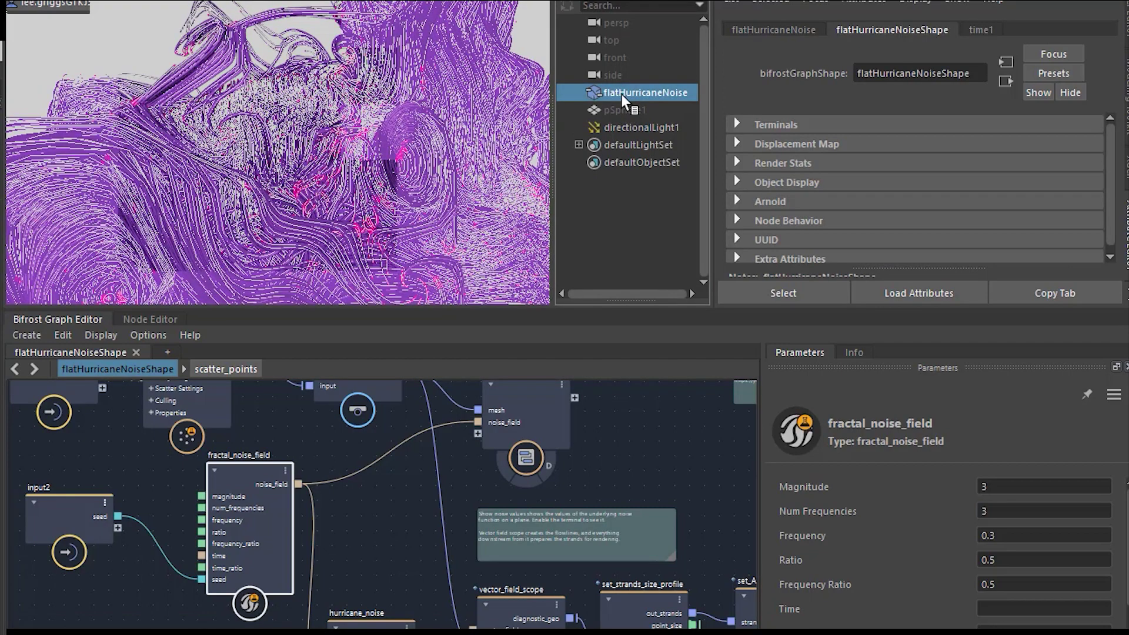
{"action": "key", "text": "ctrl+a"}
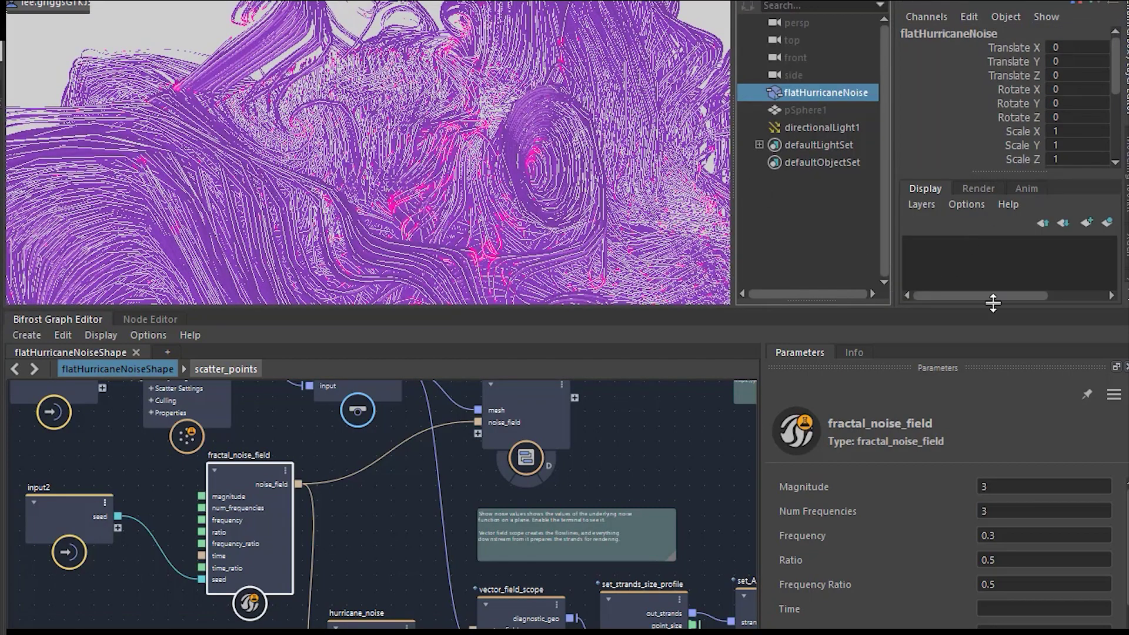
{"action": "left_click_drag", "start_coordinate": [993, 316], "coordinate": [990, 275]}
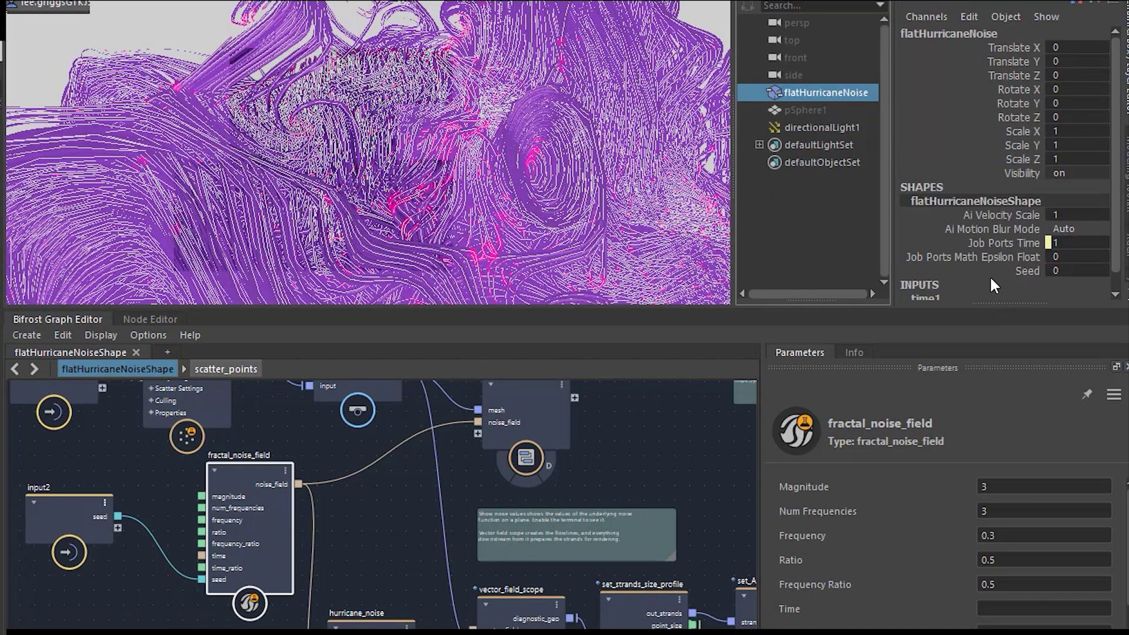
{"action": "left_click", "coordinate": [1027, 270]}
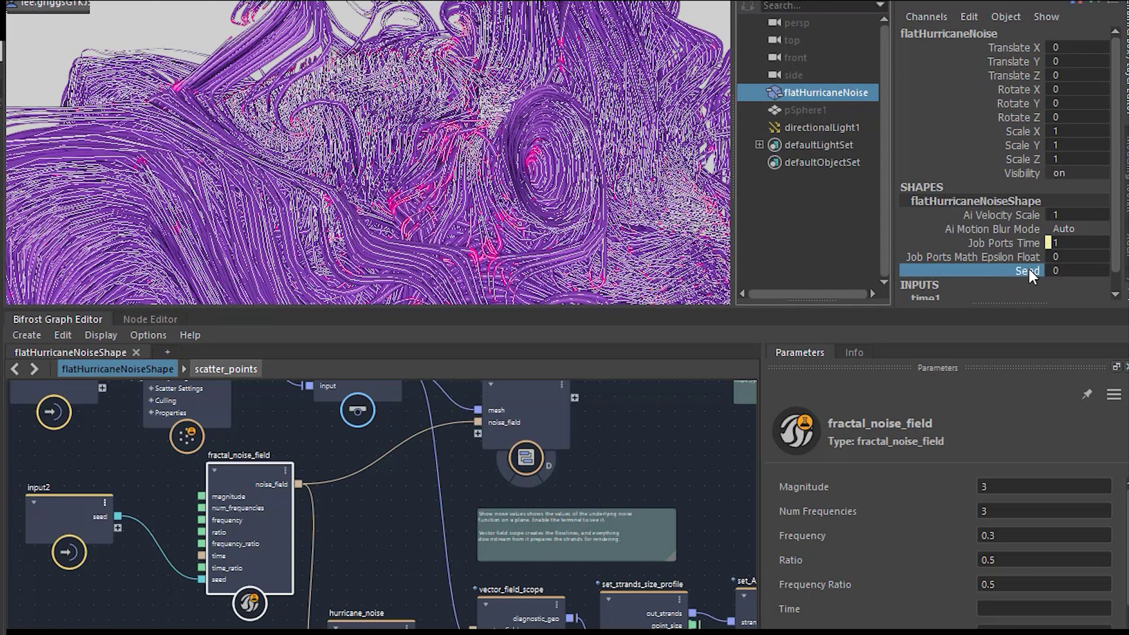
{"action": "key", "text": "space"}
{"action": "left_click_drag", "start_coordinate": [649, 143], "coordinate": [651, 154]}
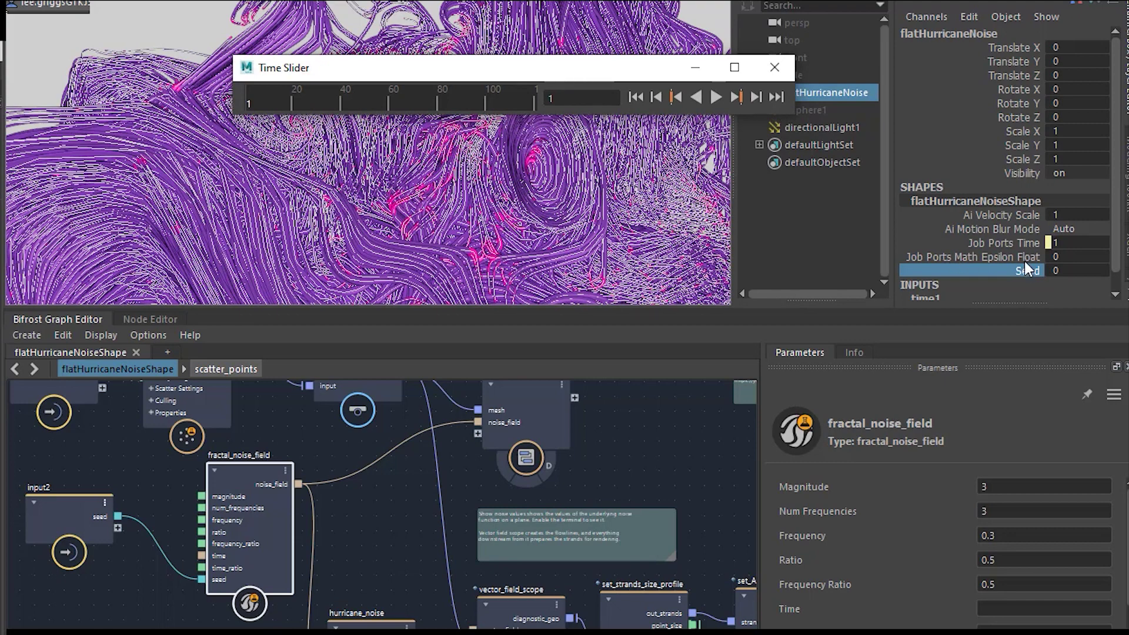
{"action": "right_click", "coordinate": [1011, 266]}
{"action": "left_click", "coordinate": [955, 37]}
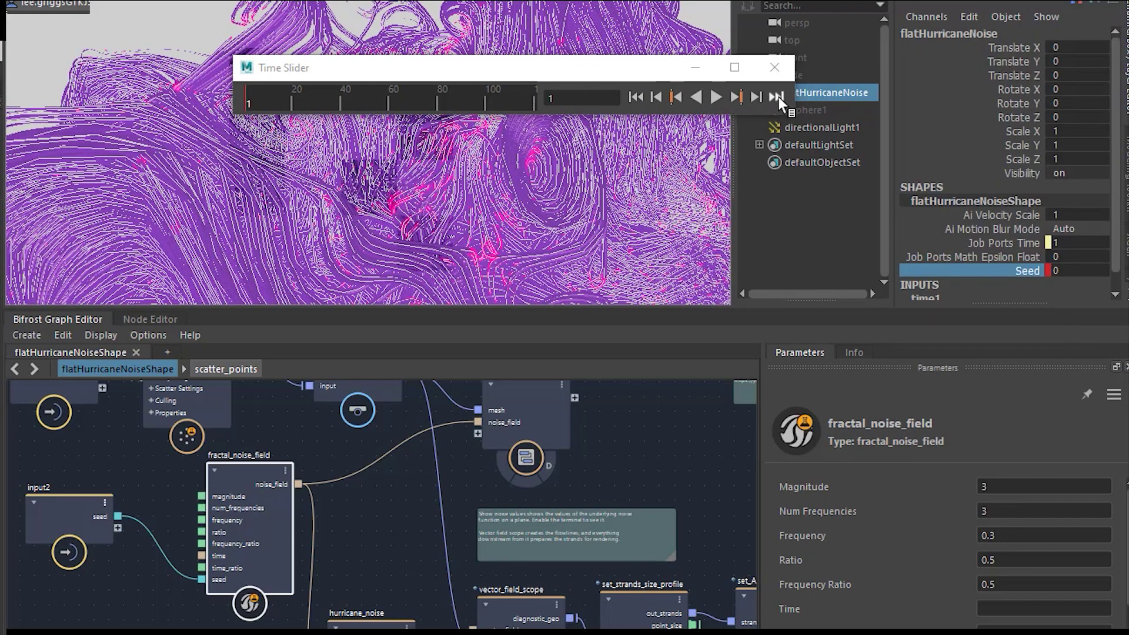
At frame 120 set Seed to 120, then step back to frame 118
{"action": "left_click", "coordinate": [775, 97]}
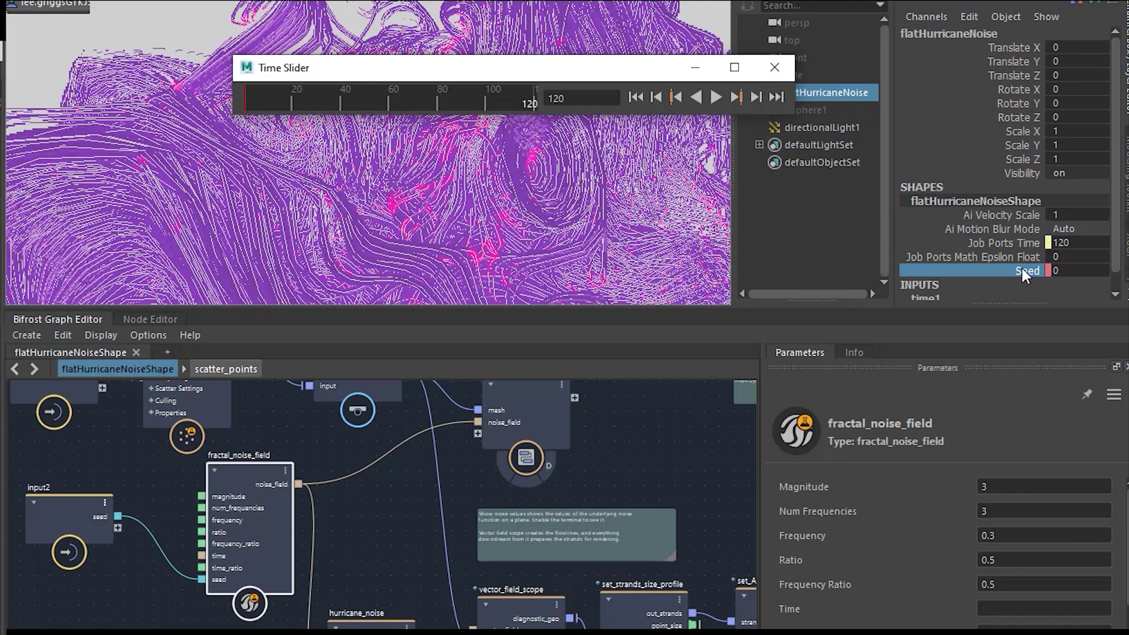
{"action": "left_click", "coordinate": [1063, 270]}
{"action": "type", "text": "12"}
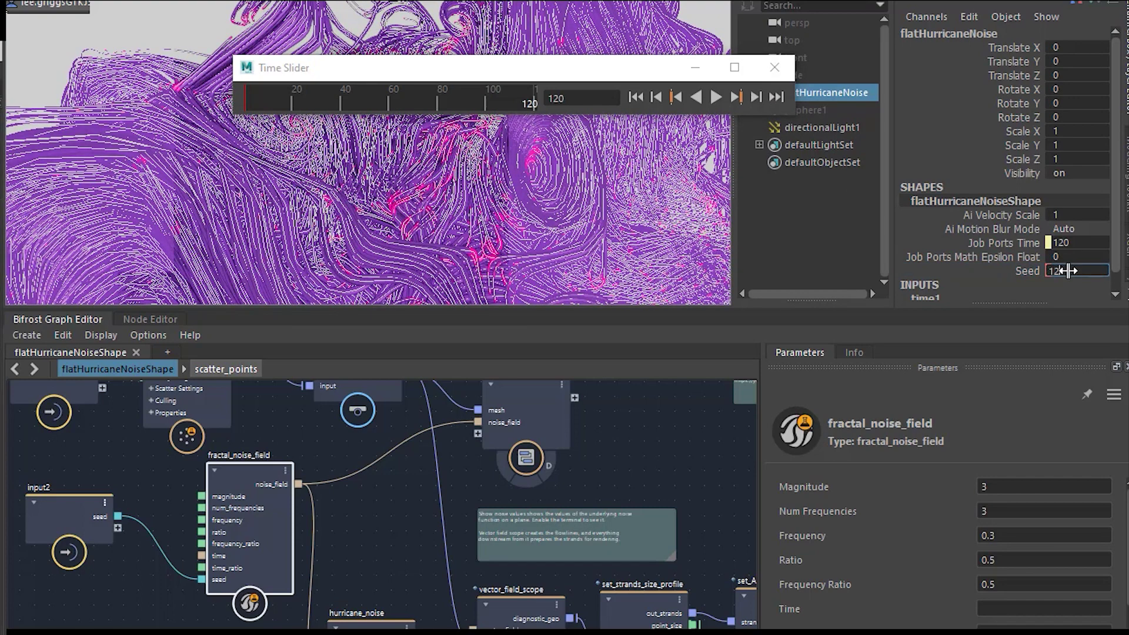
{"action": "type", "text": "0"}
{"action": "key", "text": "Return"}
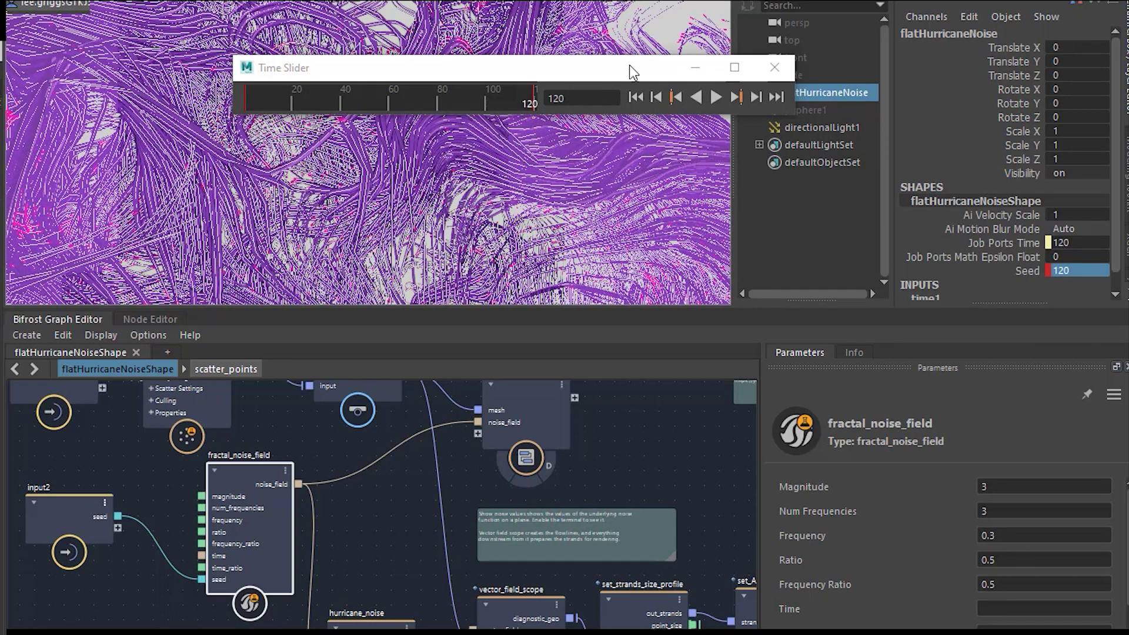
{"action": "left_click_drag", "start_coordinate": [630, 67], "coordinate": [686, 441]}
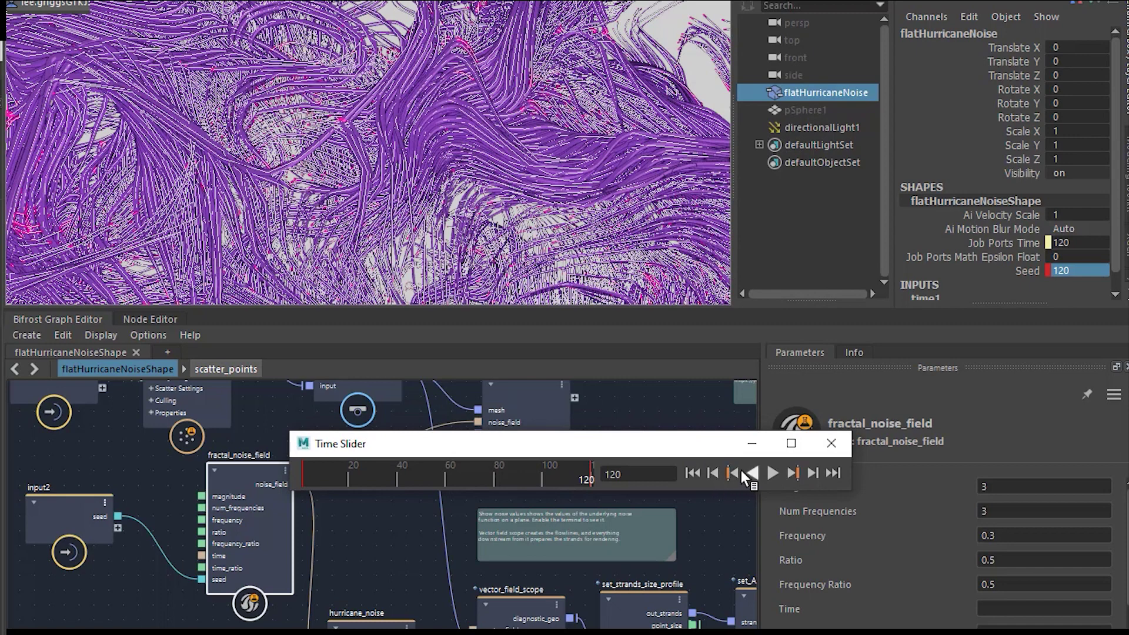
{"action": "left_click", "coordinate": [711, 474]}
{"action": "left_click", "coordinate": [710, 474]}
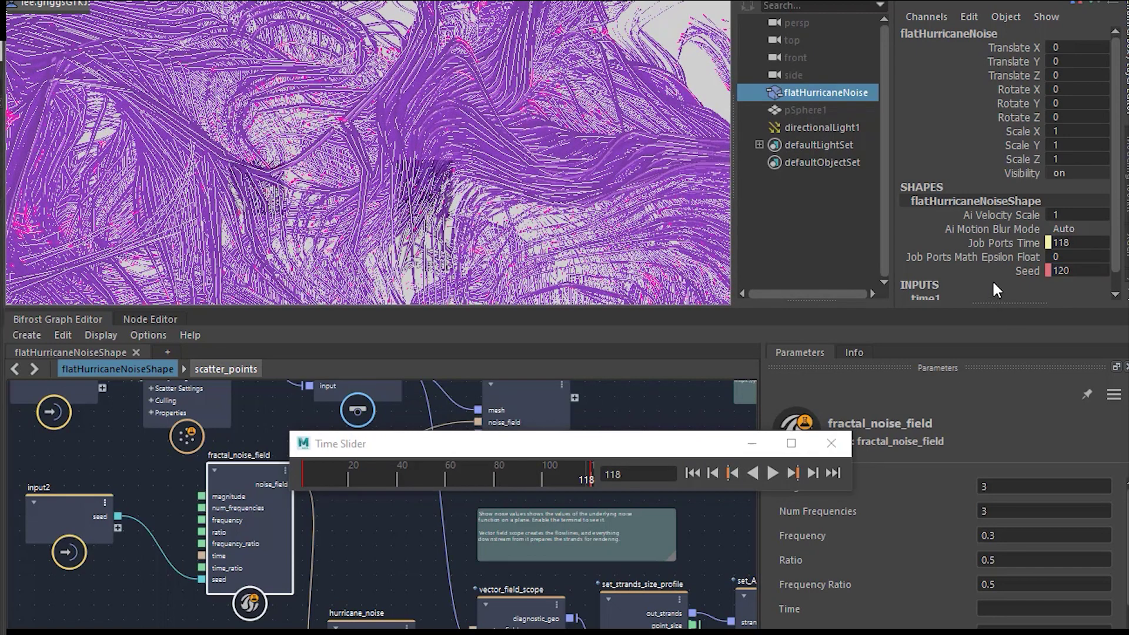
Set a key on the shape's Seed attribute and open its animation curve
{"action": "key", "text": "ctrl+a"}
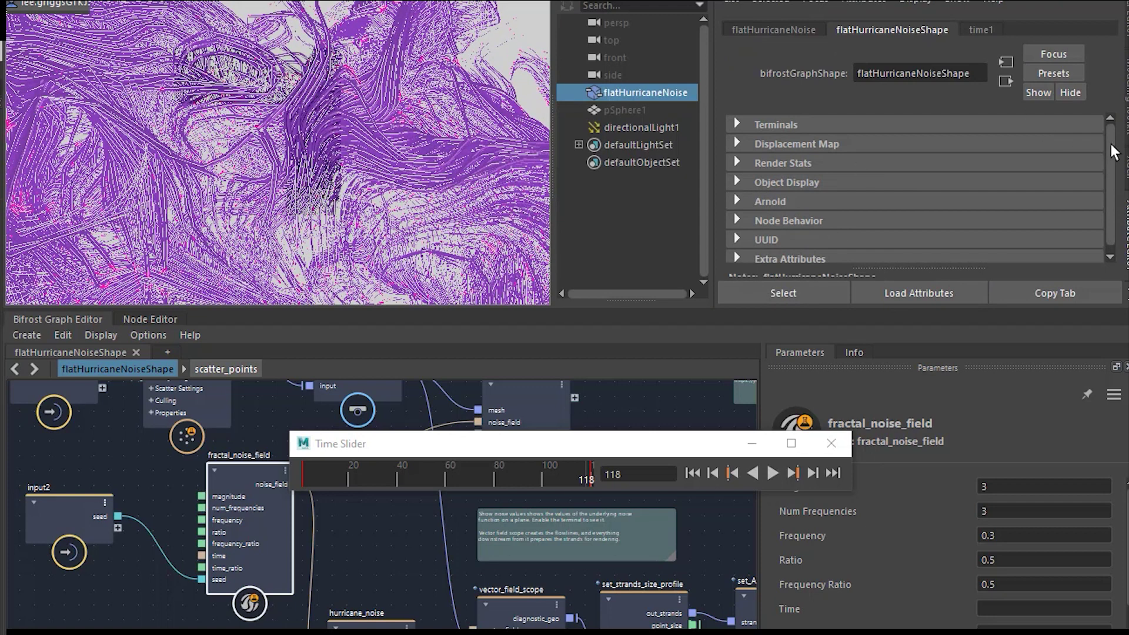
{"action": "left_click", "coordinate": [807, 260]}
{"action": "scroll", "coordinate": [807, 260], "scroll_direction": "down", "scroll_amount": 5}
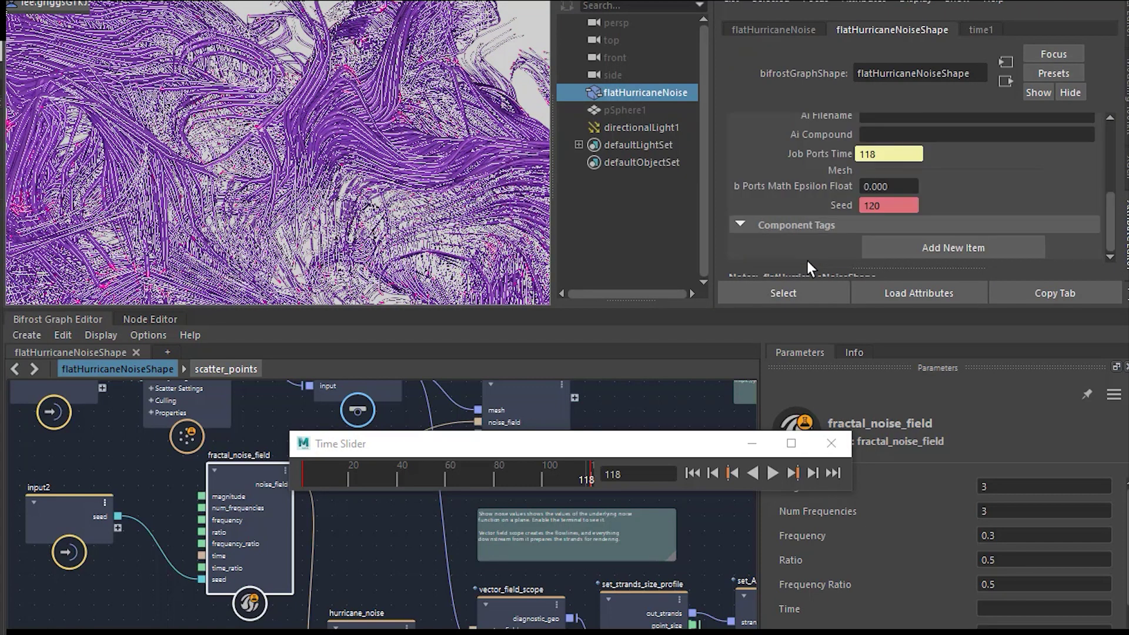
{"action": "right_click", "coordinate": [873, 205]}
{"action": "left_click", "coordinate": [887, 231]}
{"action": "right_click", "coordinate": [891, 207]}
{"action": "left_click", "coordinate": [940, 214]}
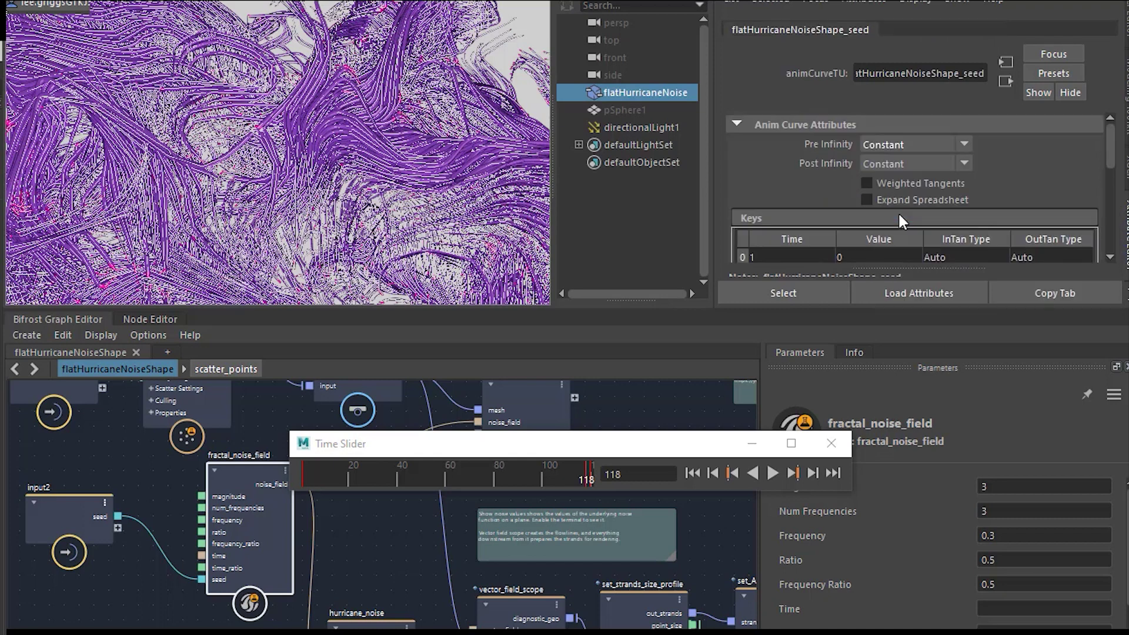
{"action": "scroll", "coordinate": [834, 194], "scroll_direction": "down", "scroll_amount": 3}
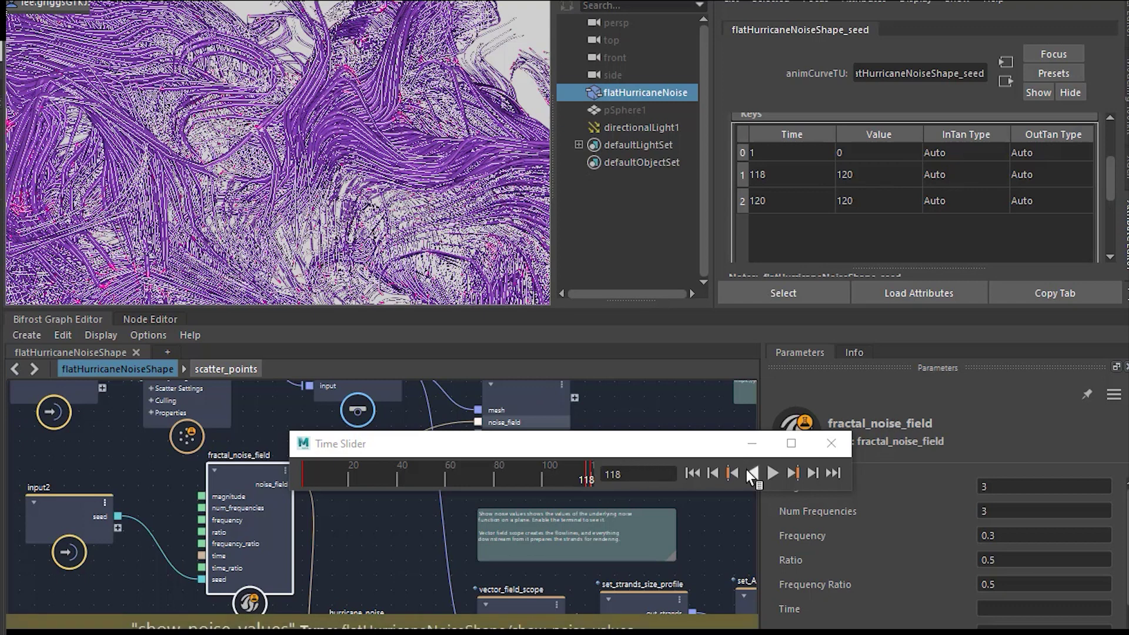
Delete the stray Seed key at frame 118 from the Time Slider
{"action": "right_click", "coordinate": [584, 478]}
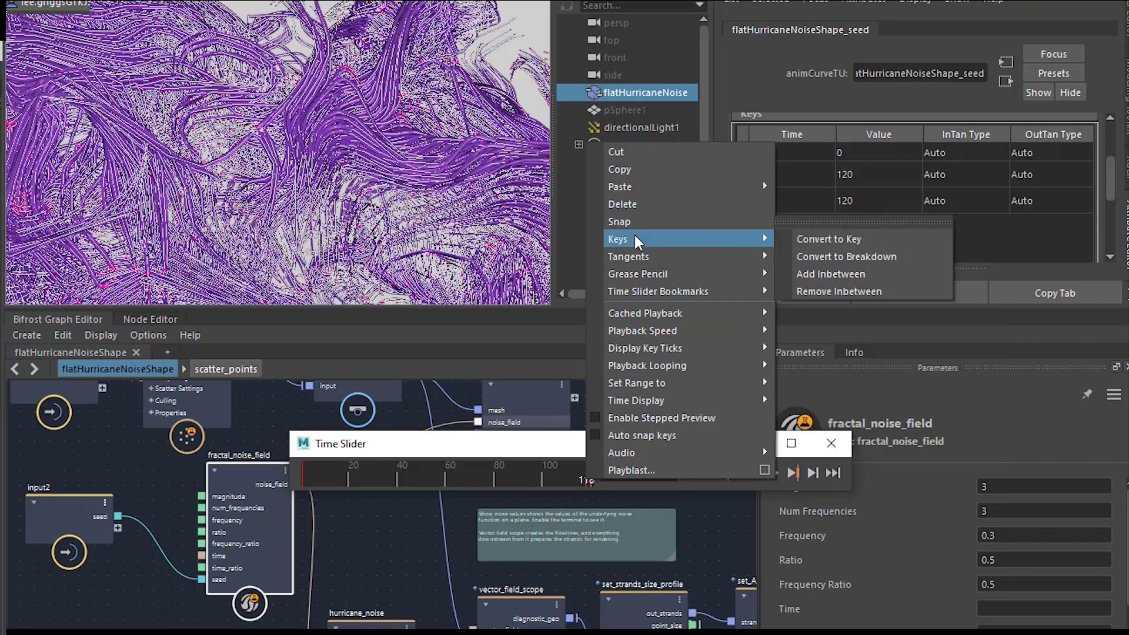
{"action": "left_click", "coordinate": [632, 204]}
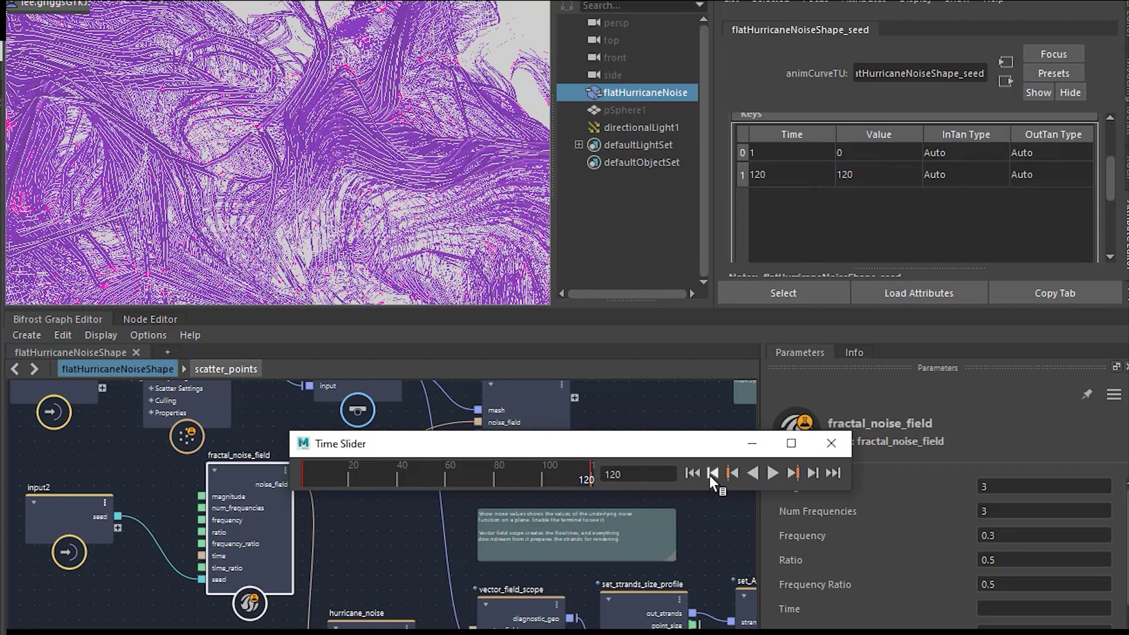
{"action": "left_click", "coordinate": [713, 474]}
{"action": "left_click", "coordinate": [713, 474]}
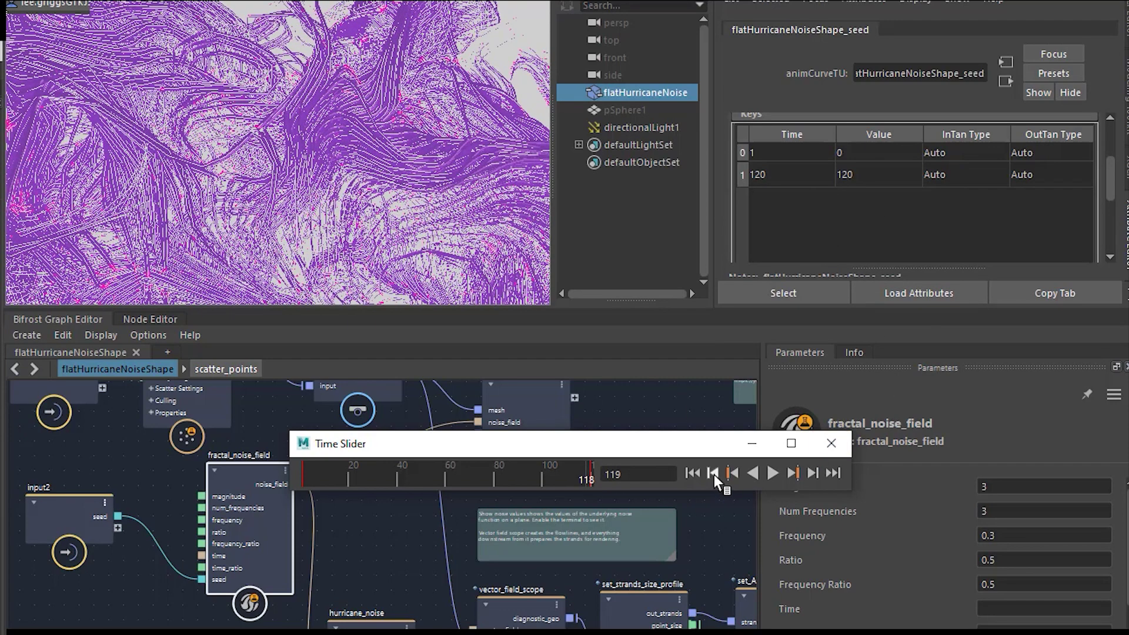
{"action": "left_click", "coordinate": [549, 474]}
{"action": "left_click", "coordinate": [526, 478]}
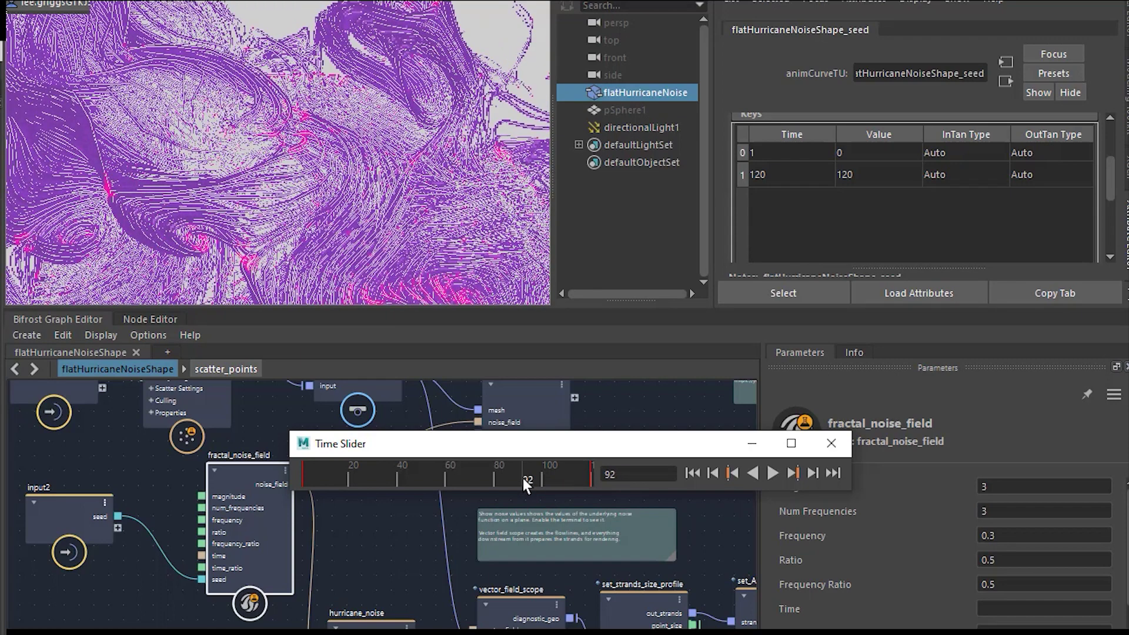
Set both Seed keys' in and out tangents to Linear
{"action": "double_click", "coordinate": [935, 154]}
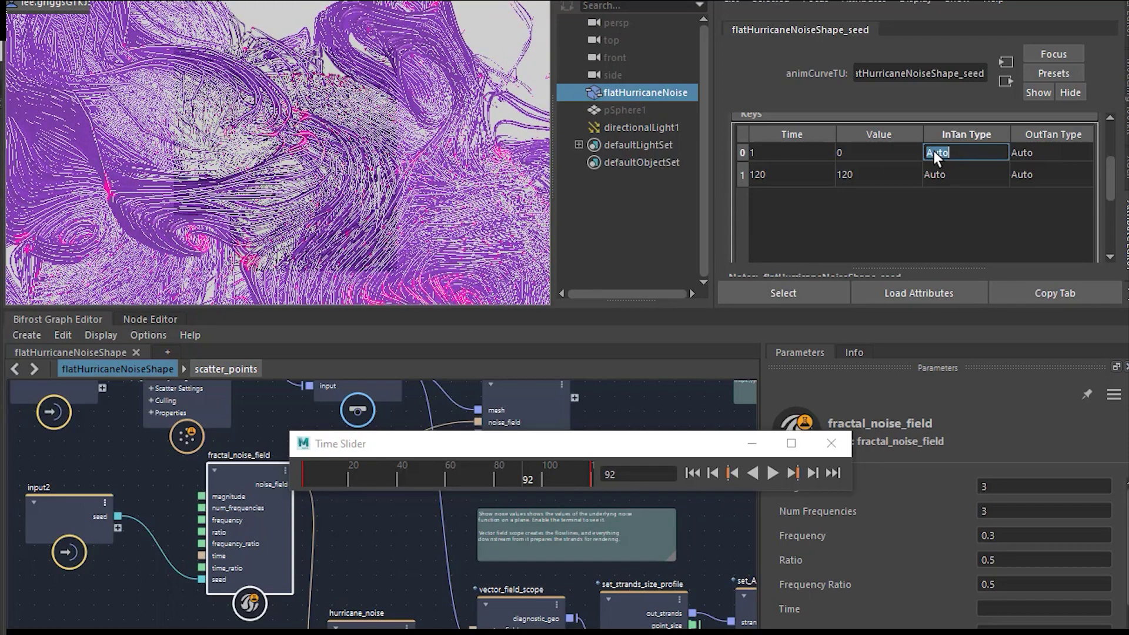
{"action": "type", "text": "linear"}
{"action": "double_click", "coordinate": [954, 174]}
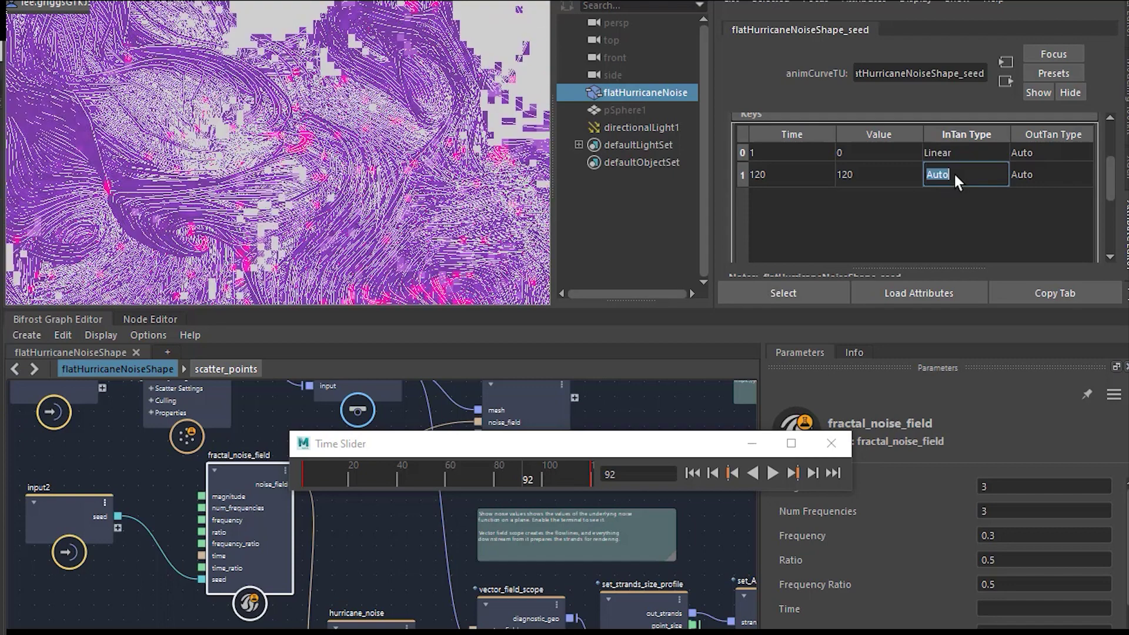
{"action": "type", "text": "linear"}
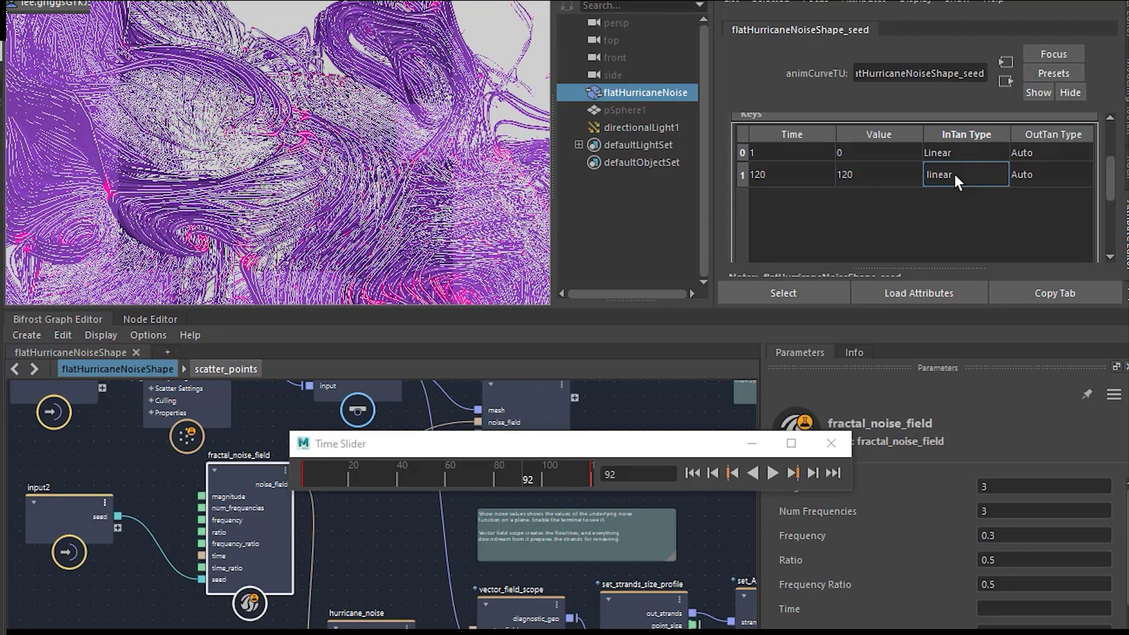
{"action": "key", "text": "Return"}
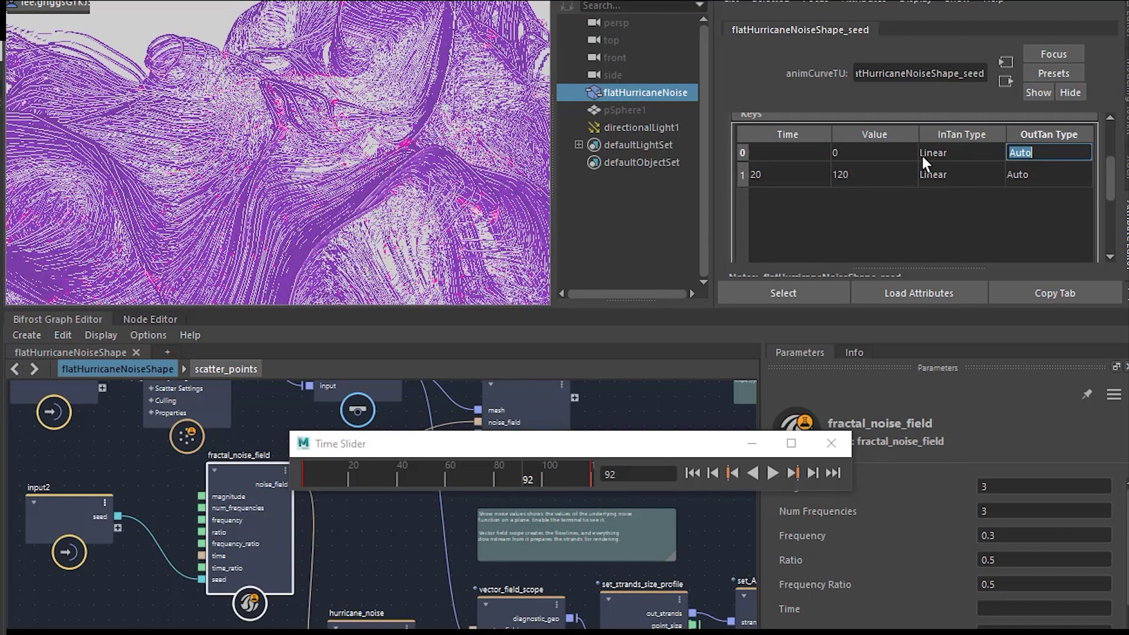
{"action": "left_click", "coordinate": [1016, 150]}
{"action": "type", "text": "linear"}
{"action": "left_click", "coordinate": [1027, 175]}
{"action": "type", "text": "linear"}
{"action": "key", "text": "Return"}
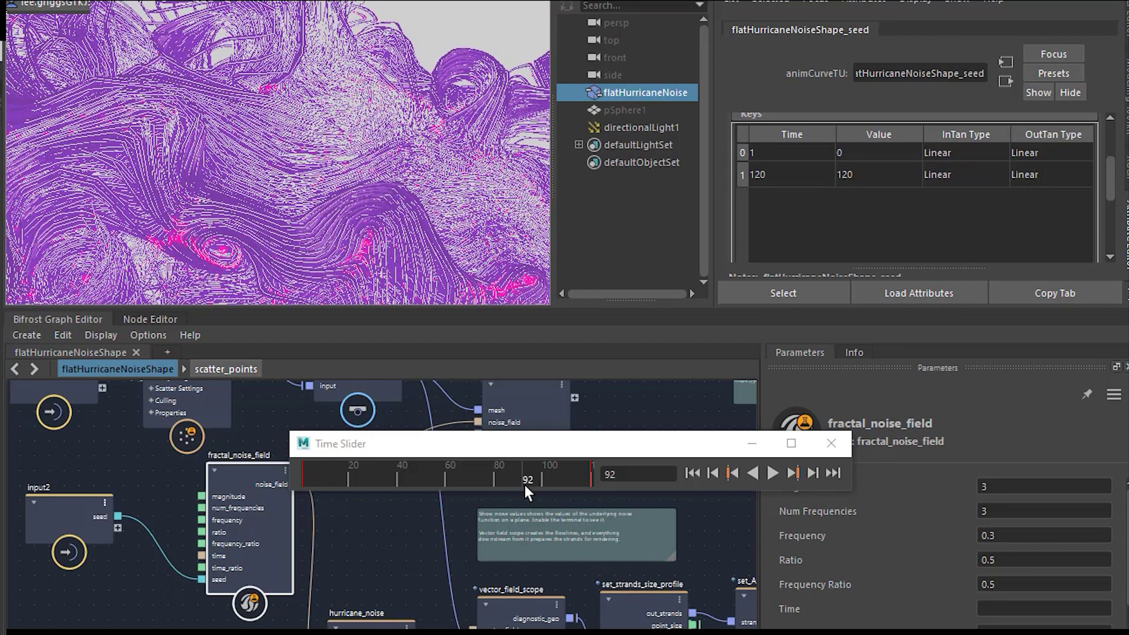
Scrub to frames 82, 63 and 39, then select the noise strands to inspect the keyed Seed
{"action": "left_click", "coordinate": [491, 470]}
{"action": "left_click", "coordinate": [453, 474]}
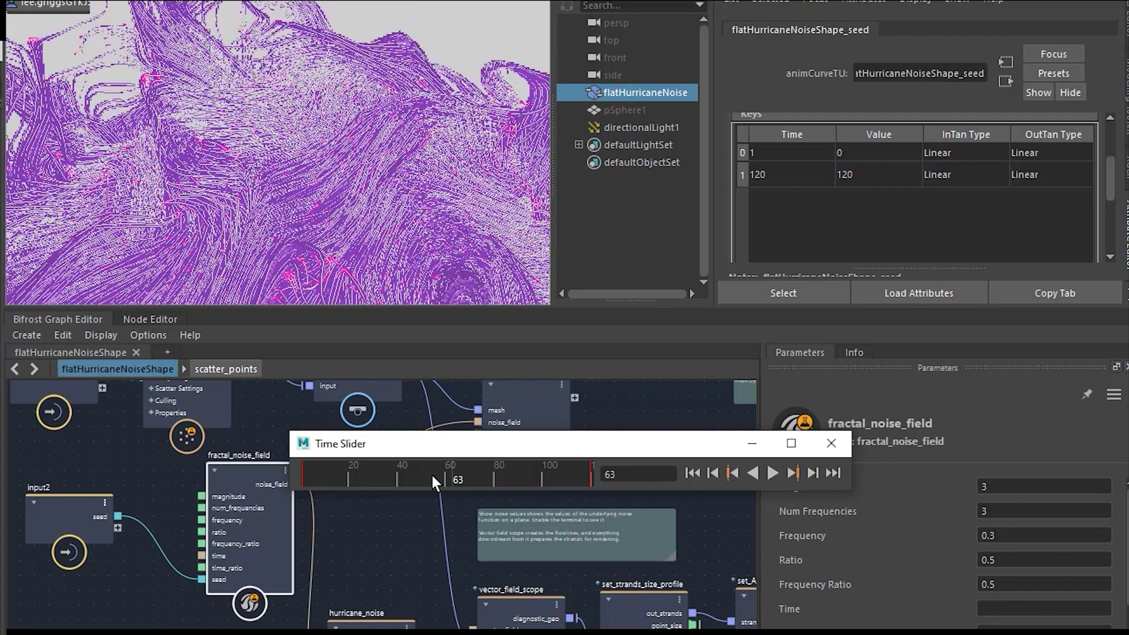
{"action": "left_click", "coordinate": [395, 472]}
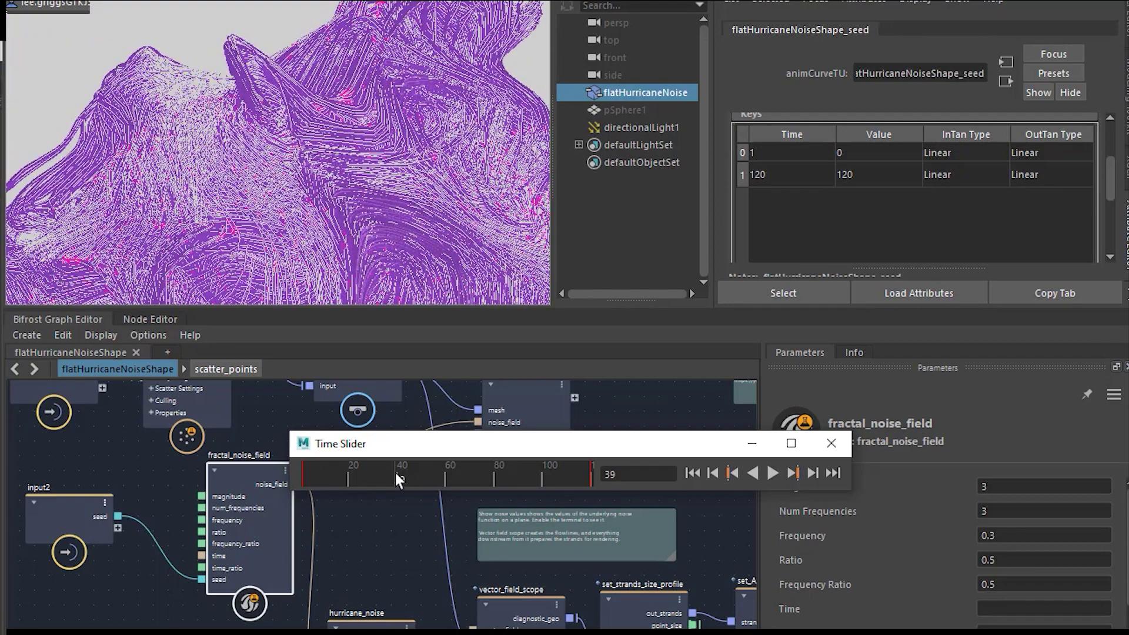
{"action": "left_click", "coordinate": [447, 226]}
{"action": "scroll", "coordinate": [362, 171], "scroll_direction": "up", "scroll_amount": 5}
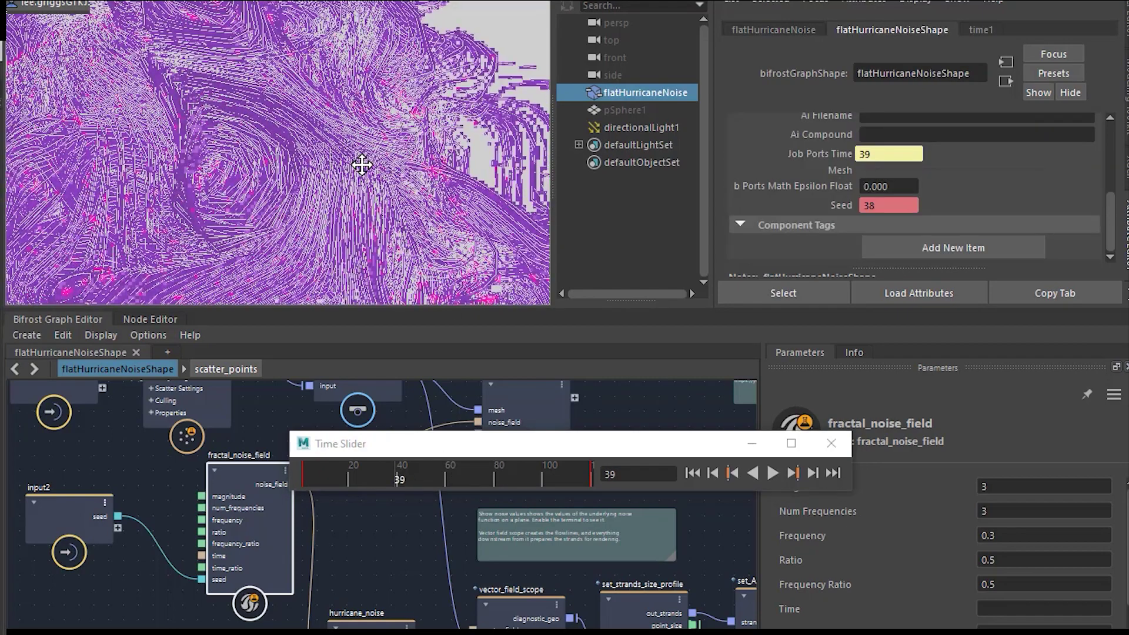
{"action": "scroll", "coordinate": [362, 165], "scroll_direction": "up", "scroll_amount": 3}
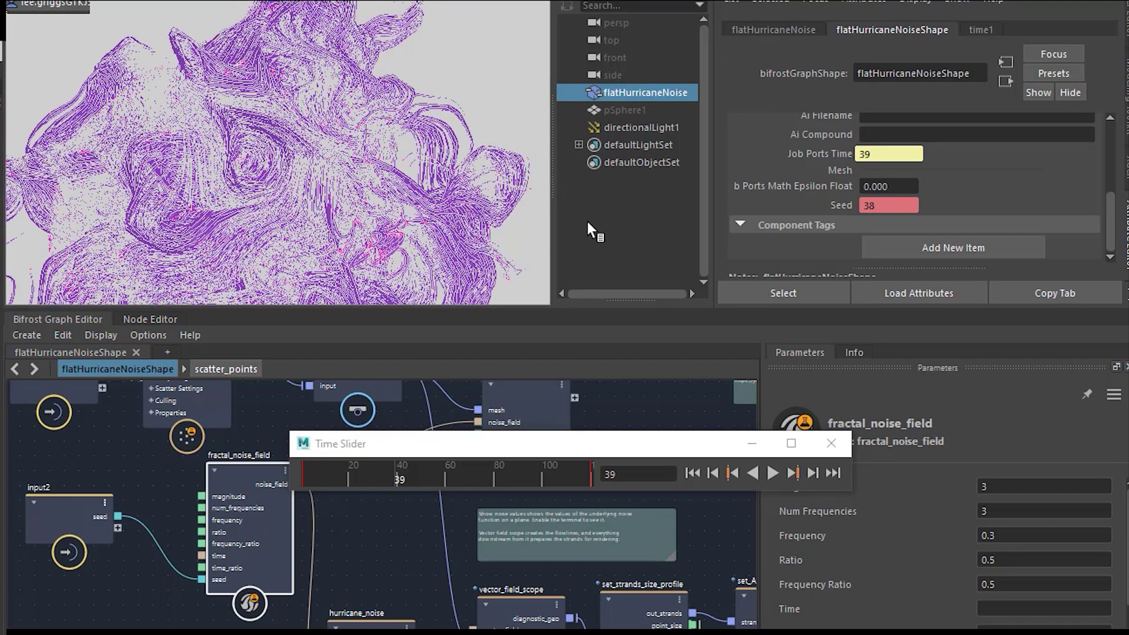
Deselect everything and scrub to frames 64 and 93 to watch the swirl regenerate
{"action": "left_click", "coordinate": [625, 238]}
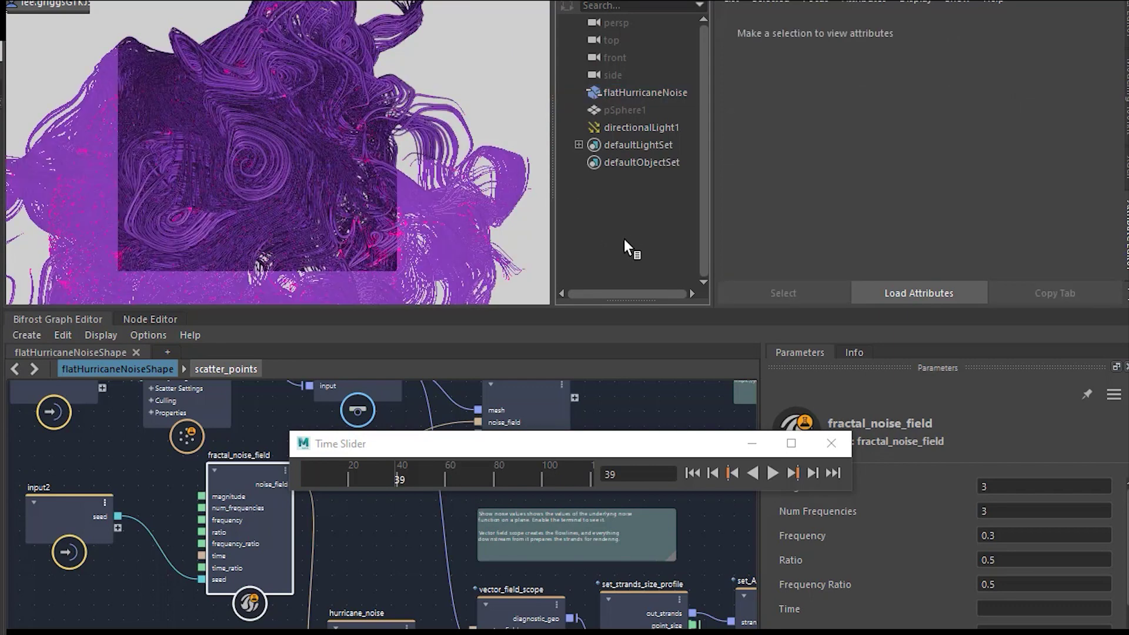
{"action": "left_click", "coordinate": [456, 470]}
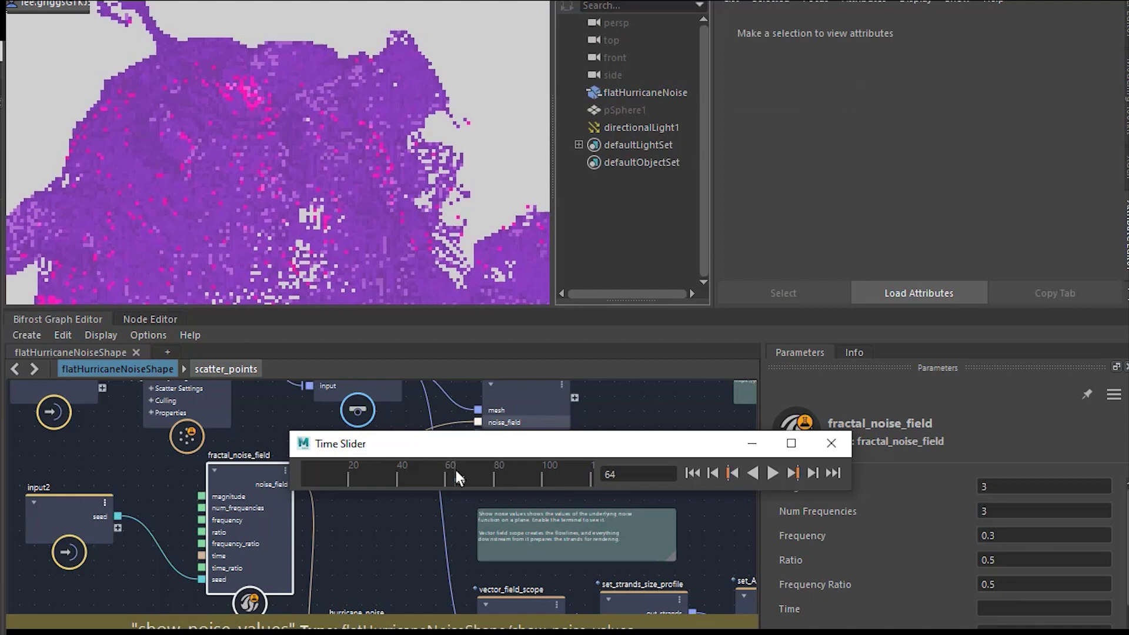
{"action": "left_click", "coordinate": [526, 474]}
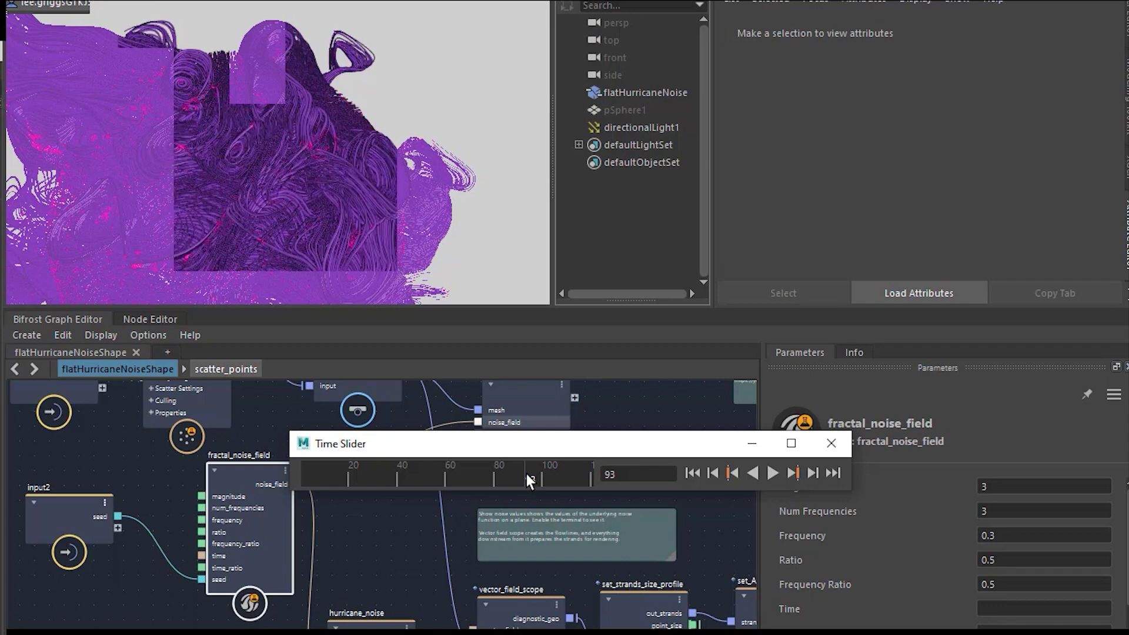
Set directionalLight1's Arnold Exposure from 0 to 1.0, then deselect the light
{"action": "left_click", "coordinate": [618, 127]}
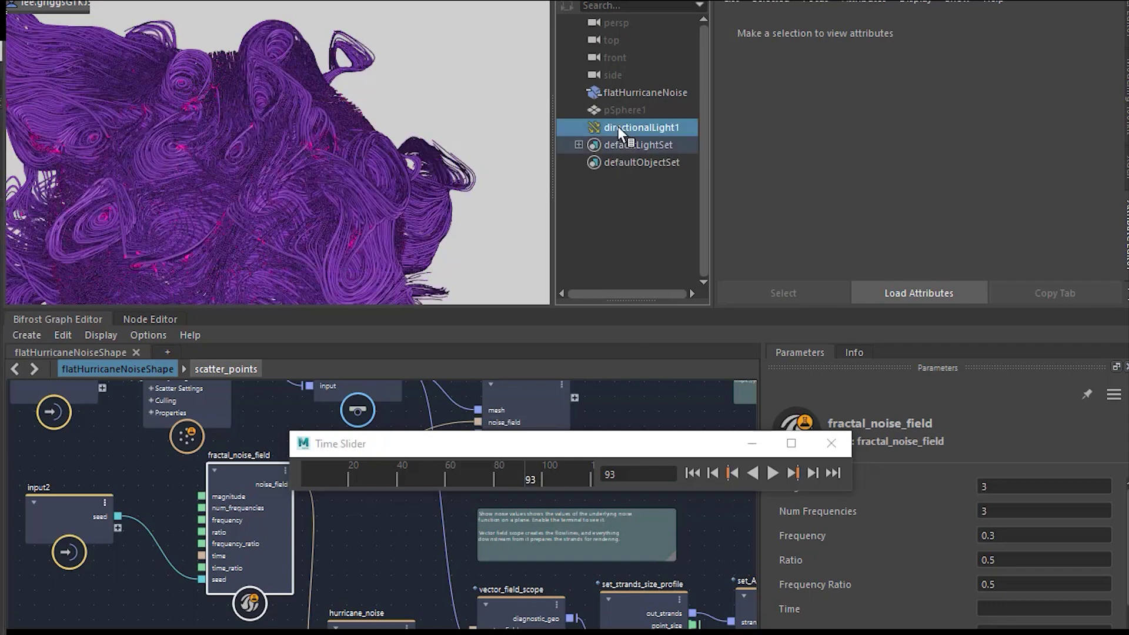
{"action": "scroll", "coordinate": [787, 236], "scroll_direction": "down", "scroll_amount": 6}
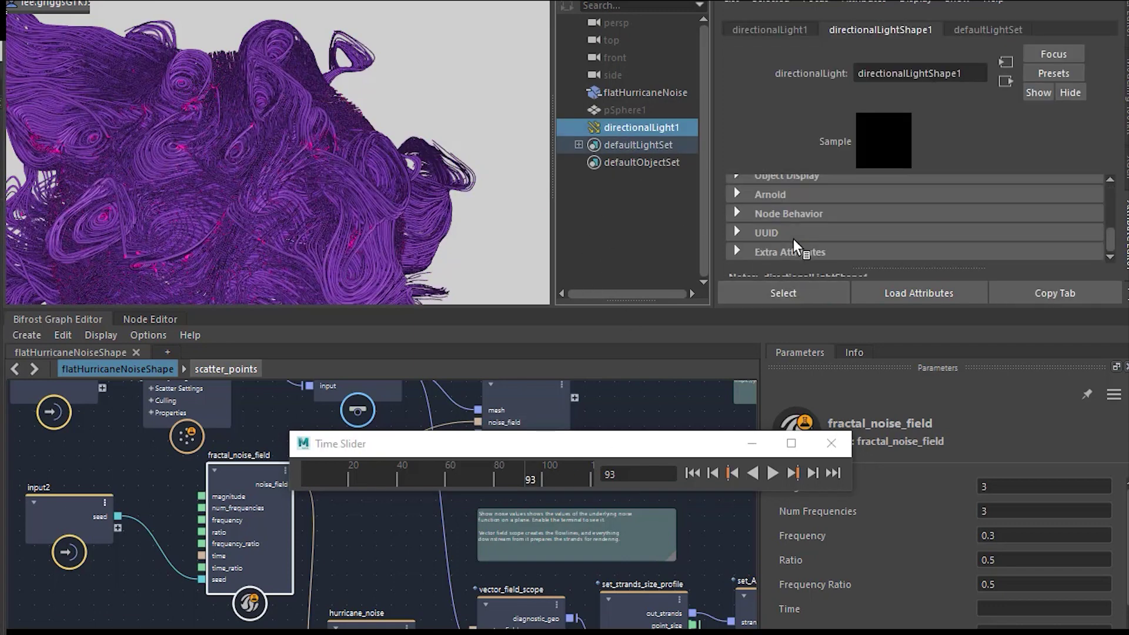
{"action": "scroll", "coordinate": [792, 239], "scroll_direction": "up", "scroll_amount": 3}
{"action": "left_click", "coordinate": [792, 243]}
{"action": "scroll", "coordinate": [789, 246], "scroll_direction": "down", "scroll_amount": 1}
{"action": "scroll", "coordinate": [788, 246], "scroll_direction": "down", "scroll_amount": 2}
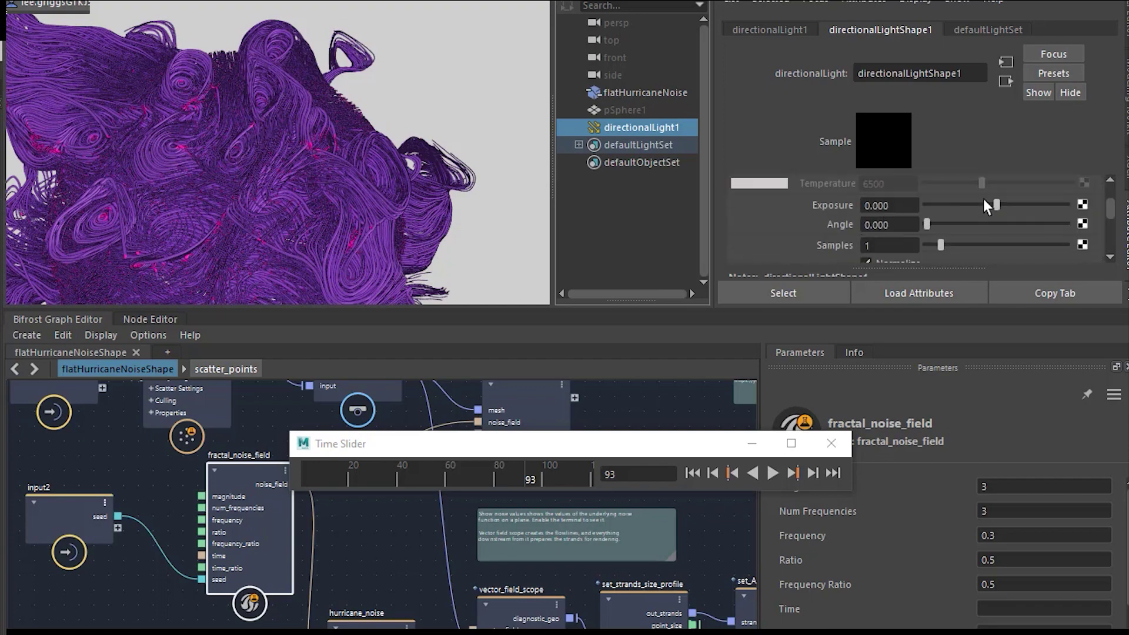
{"action": "left_click_drag", "start_coordinate": [988, 200], "coordinate": [1041, 204]}
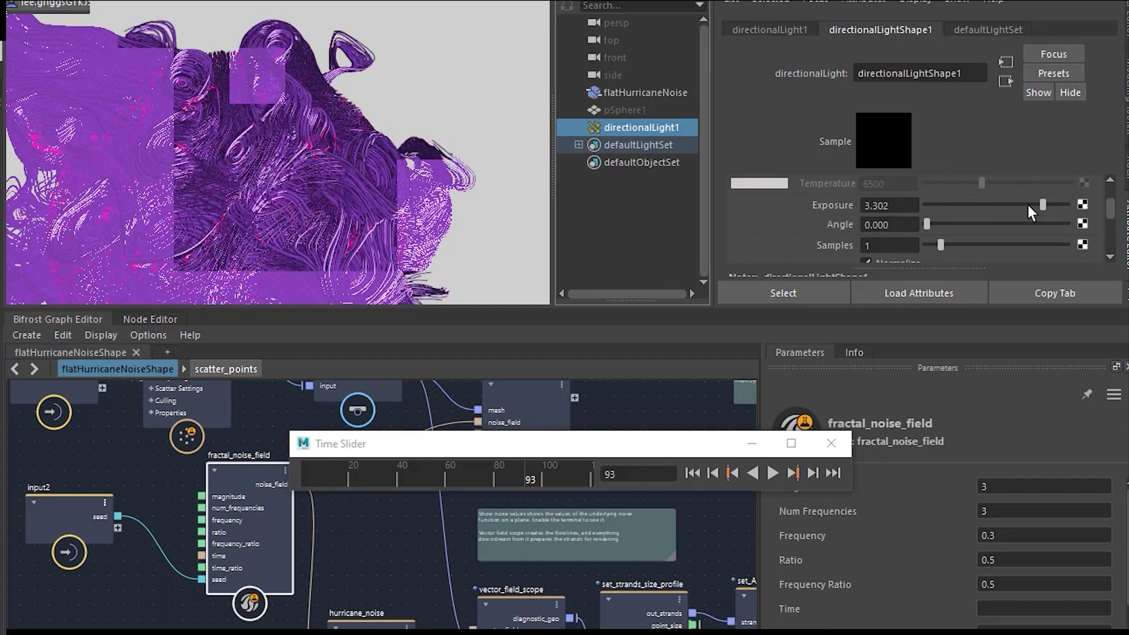
{"action": "left_click_drag", "start_coordinate": [1028, 205], "coordinate": [1022, 207]}
{"action": "left_click", "coordinate": [913, 206]}
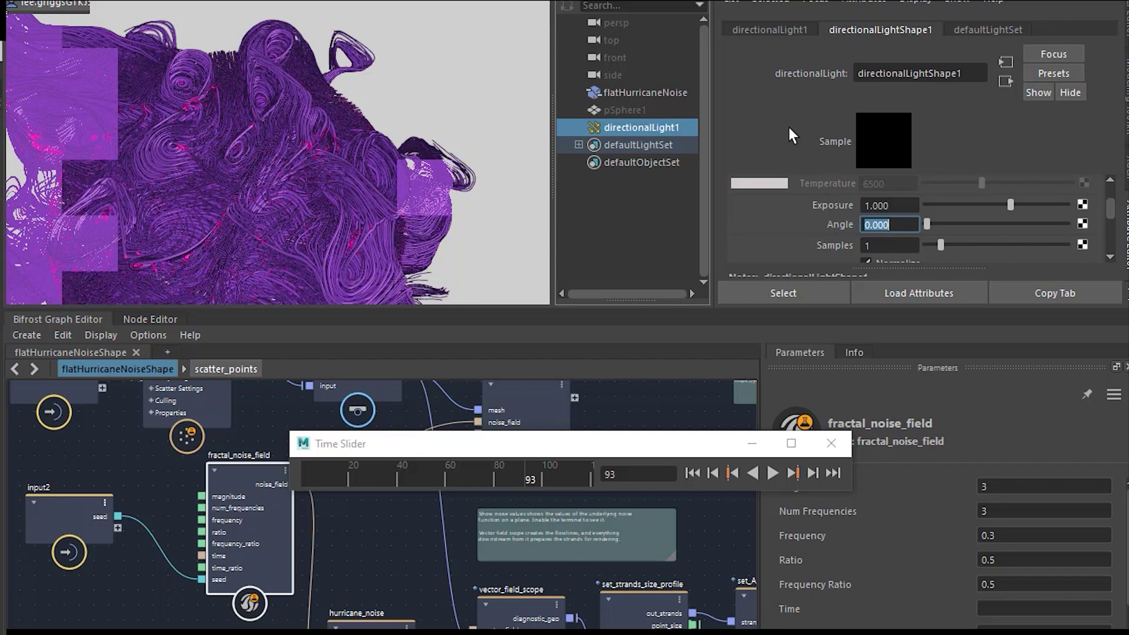
{"action": "left_click", "coordinate": [504, 78]}
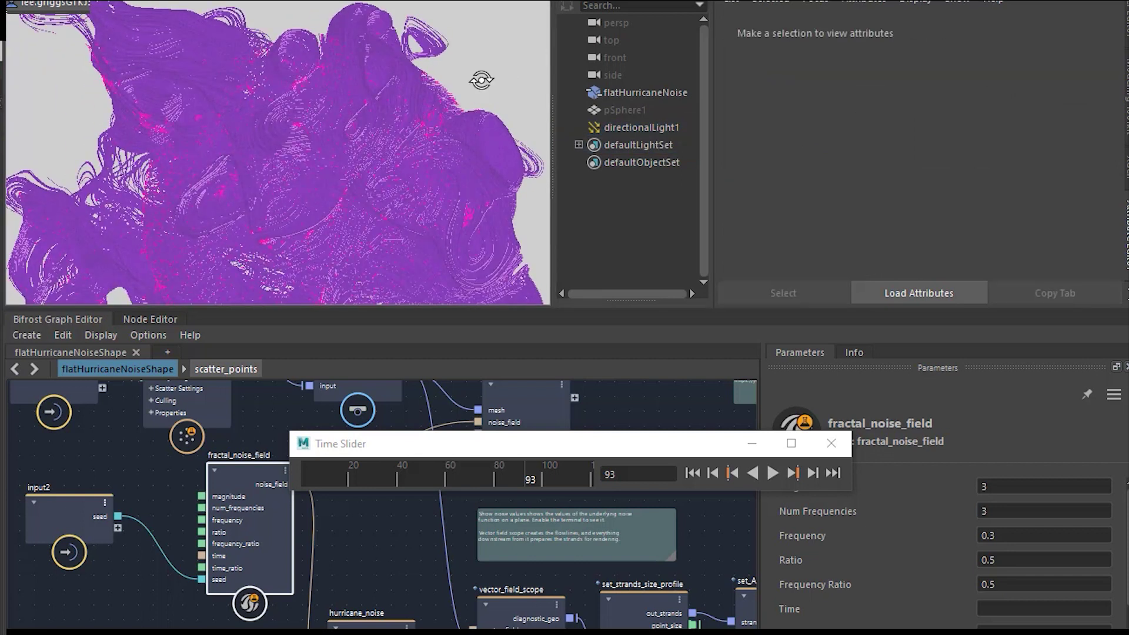